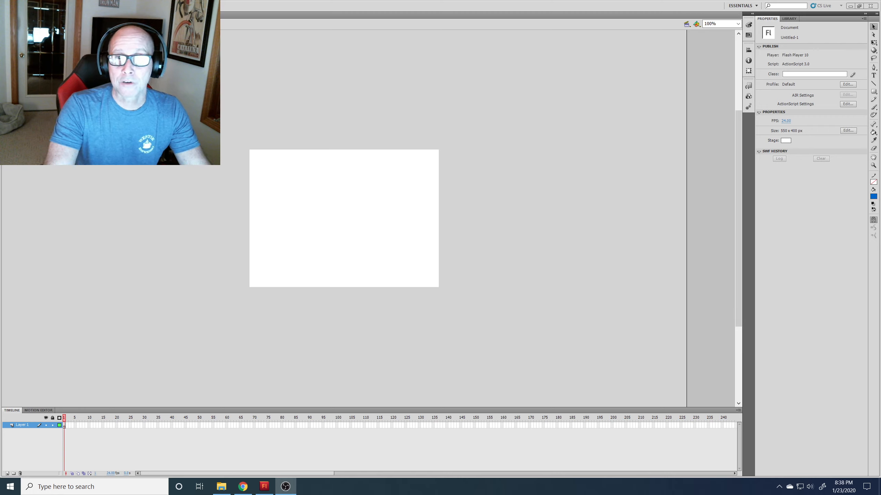
# Set the stroke colour to black and the fill colour to none
pyautogui.click(874, 182)
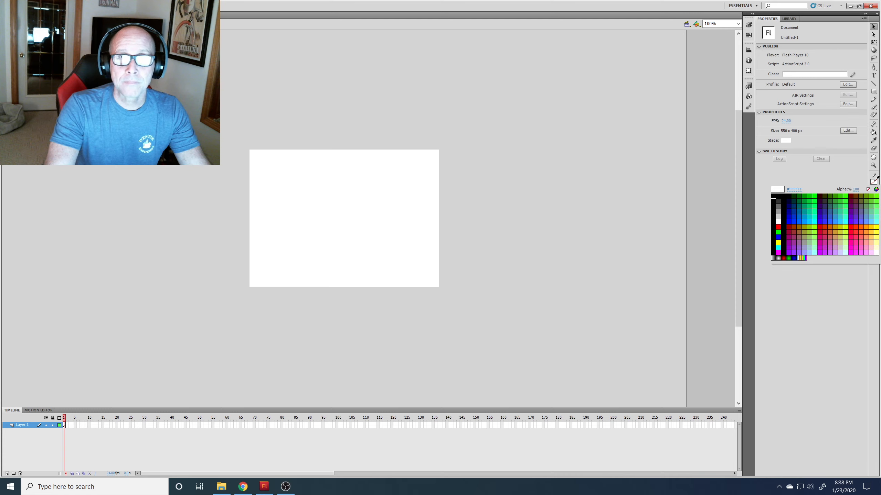
pyautogui.click(776, 196)
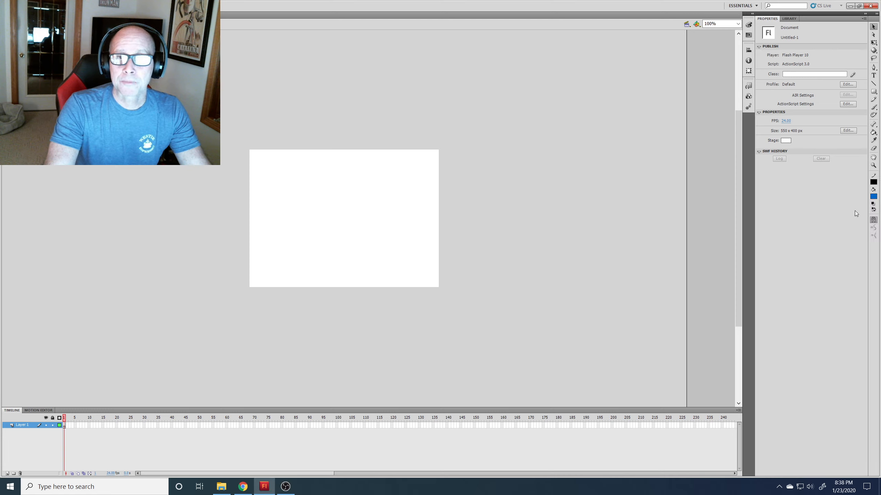
pyautogui.click(873, 197)
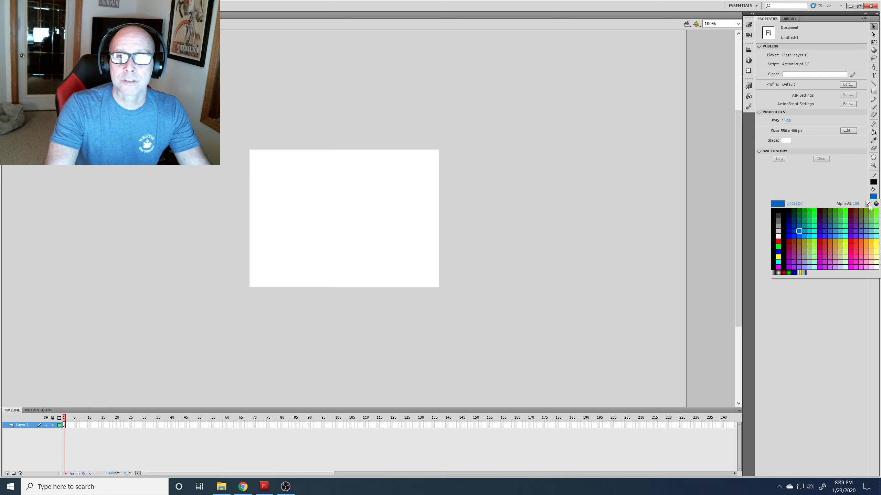
pyautogui.click(869, 204)
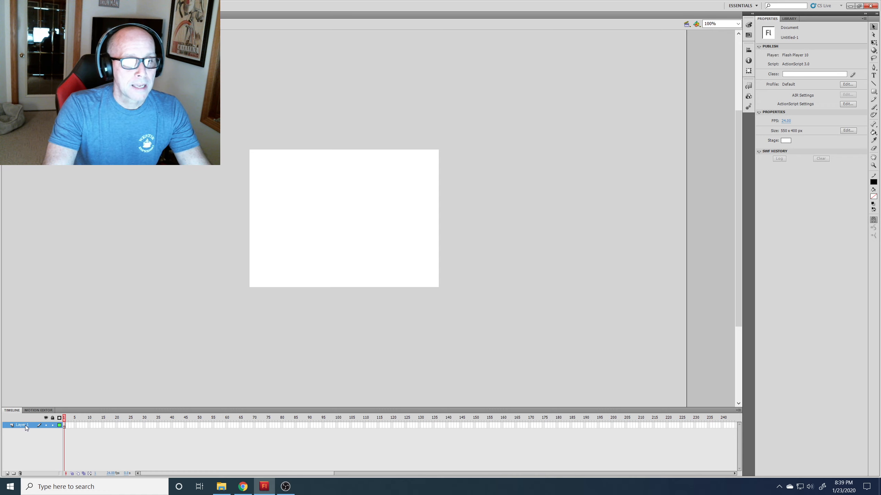
# Copy the Angry Birds character image from Chrome and paste it into the Flash document
pyautogui.click(243, 486)
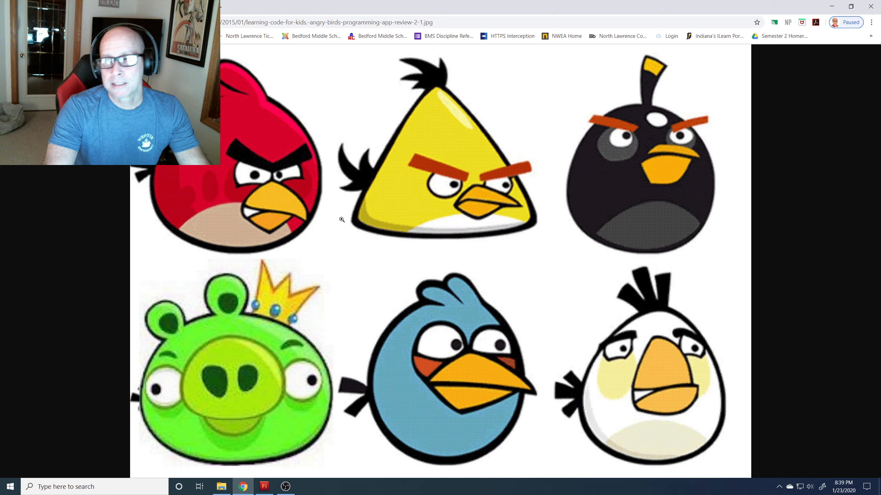
pyautogui.rightClick(355, 211)
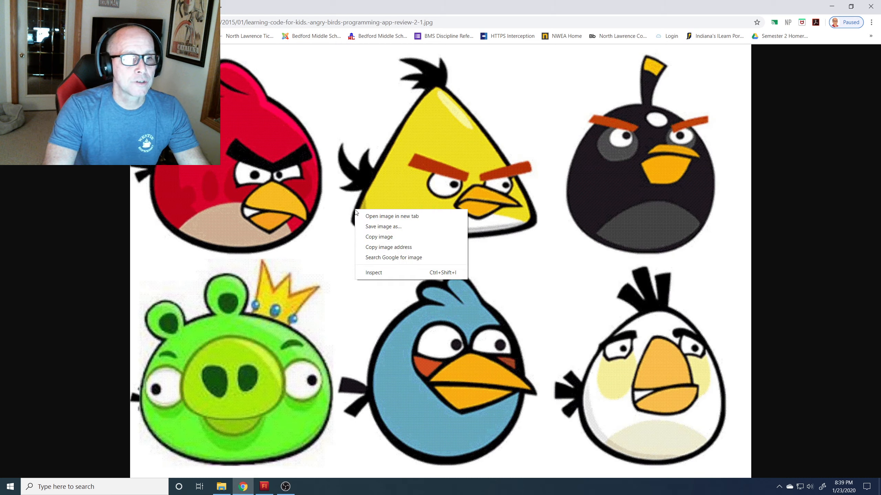
pyautogui.click(383, 237)
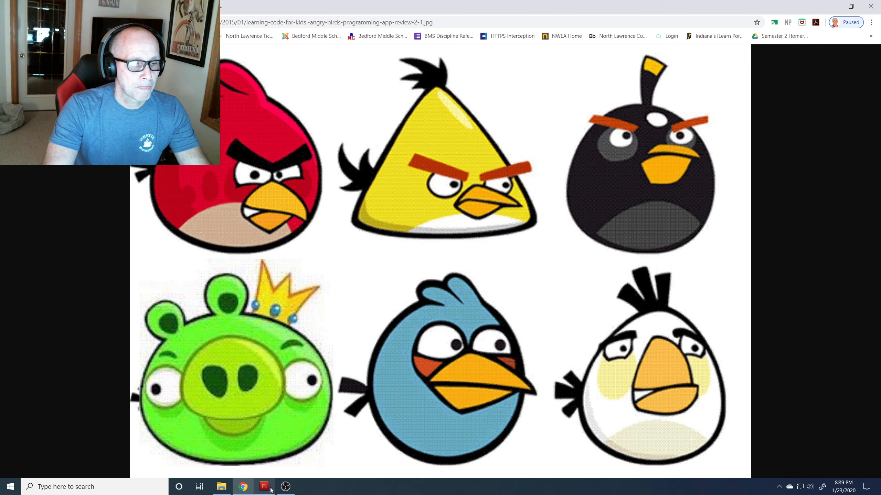
pyautogui.click(265, 486)
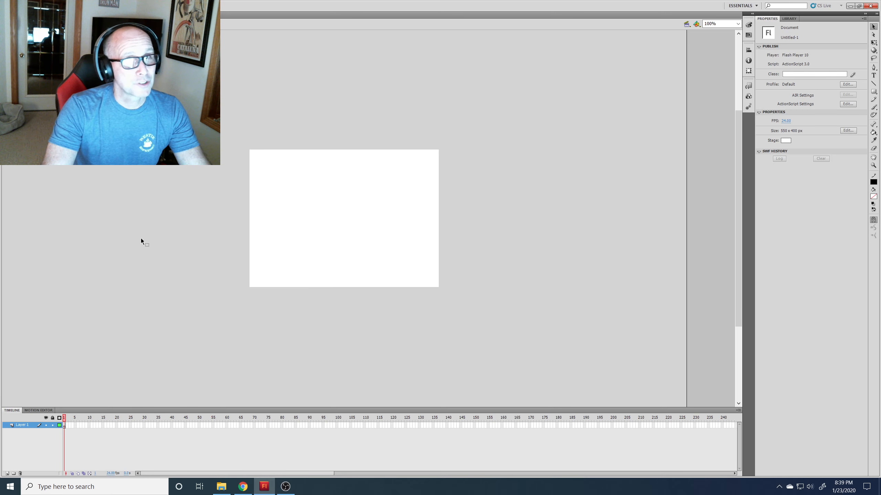
pyautogui.rightClick(146, 233)
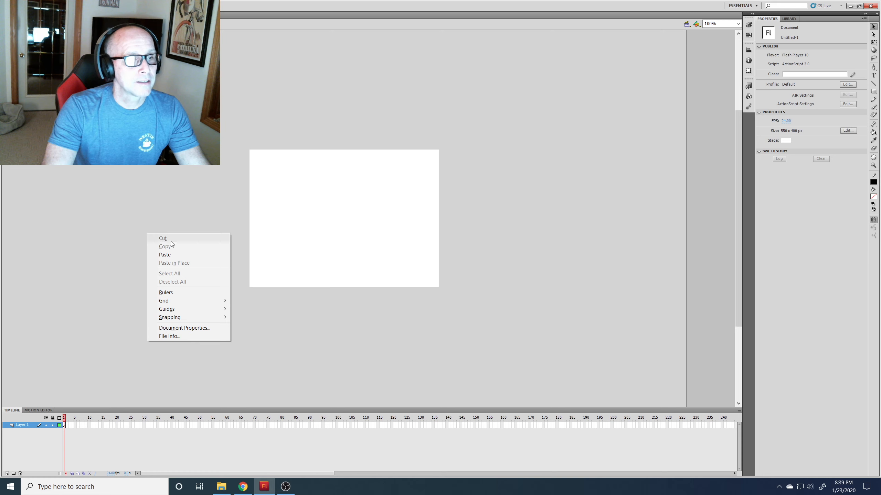
pyautogui.click(176, 253)
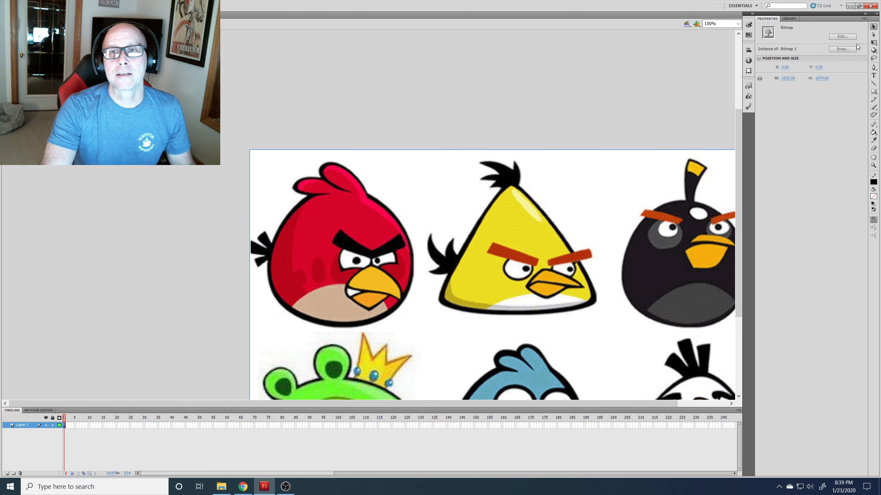
# Scale the pasted bitmap down to about 315 by 220 px and place it off the stage on its left side
pyautogui.click(874, 43)
pyautogui.moveTo(250, 150); pyautogui.dragTo(459, 296)
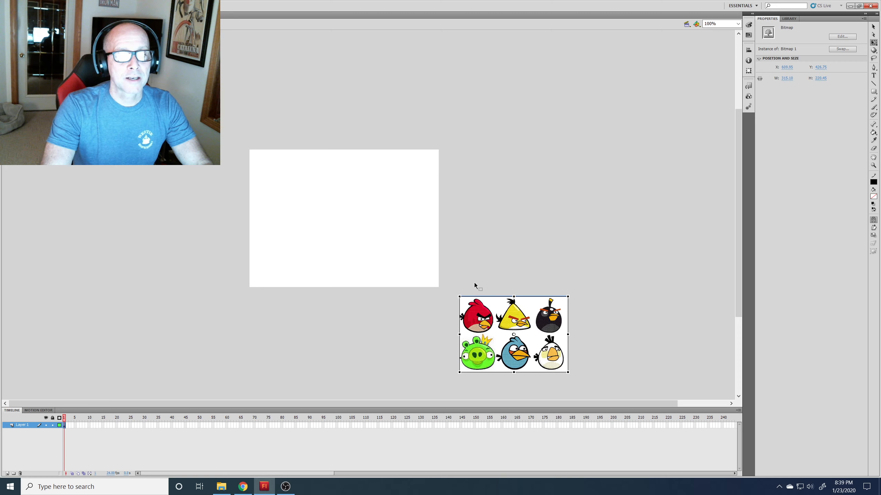
pyautogui.moveTo(518, 312); pyautogui.dragTo(133, 208)
pyautogui.click(213, 220)
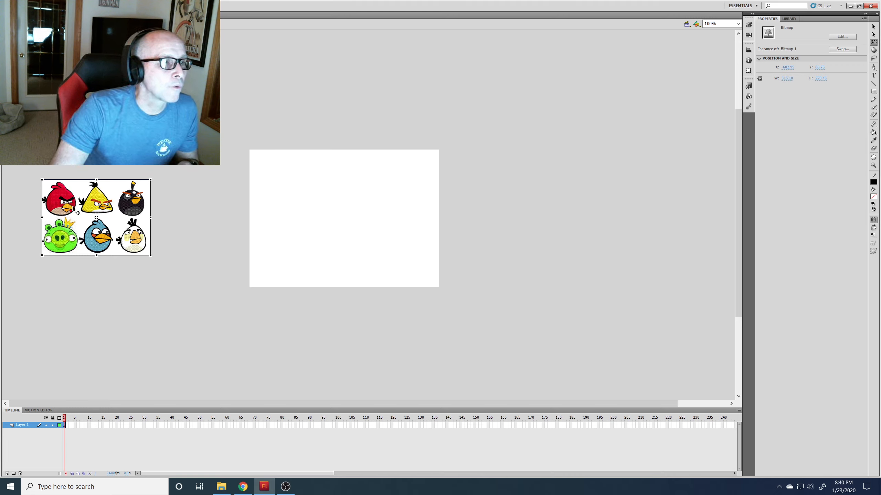
pyautogui.click(160, 212)
# Draw a black-outlined oval about 130 by 152 px on the stage using the Oval tool in object drawing mode
pyautogui.press('o')
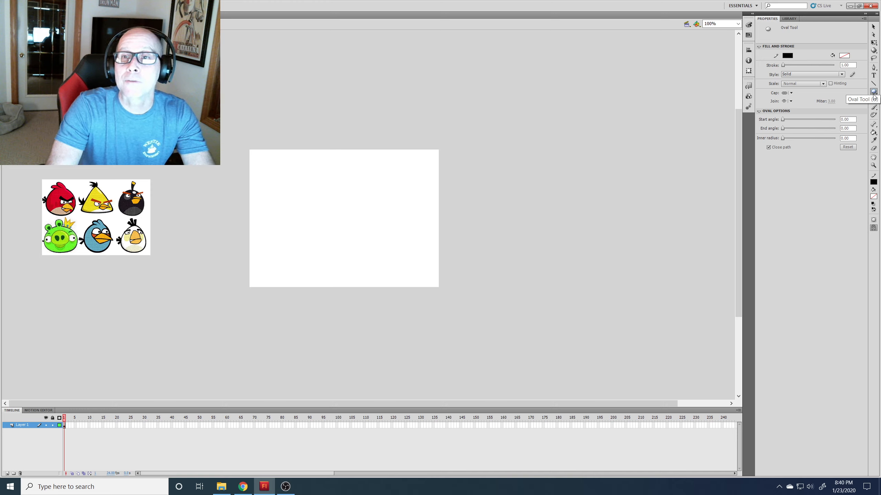
pyautogui.press('o')
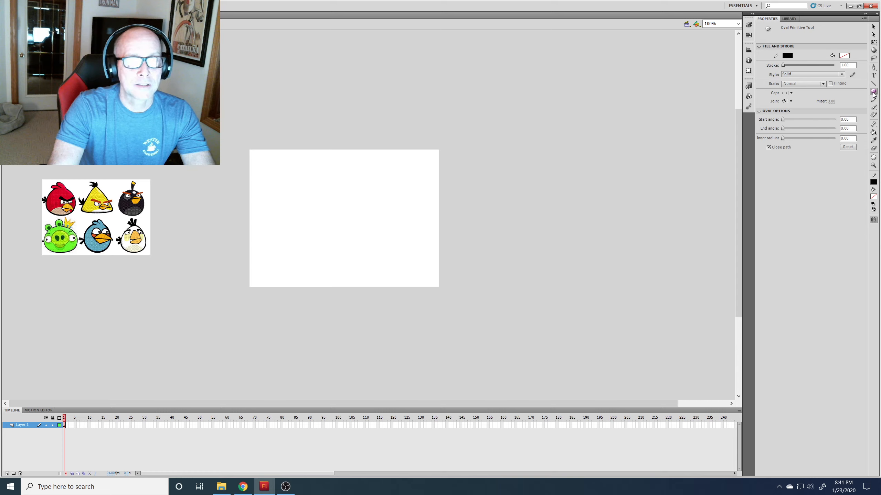
pyautogui.press('o')
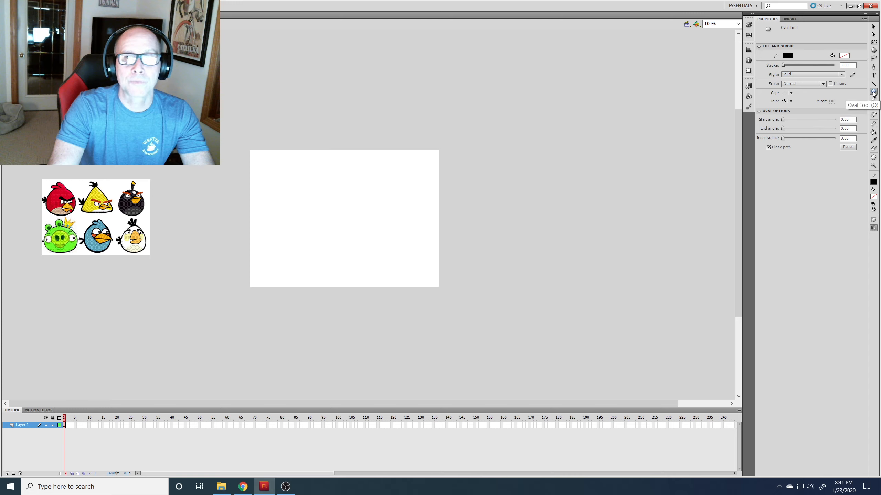
pyautogui.click(873, 221)
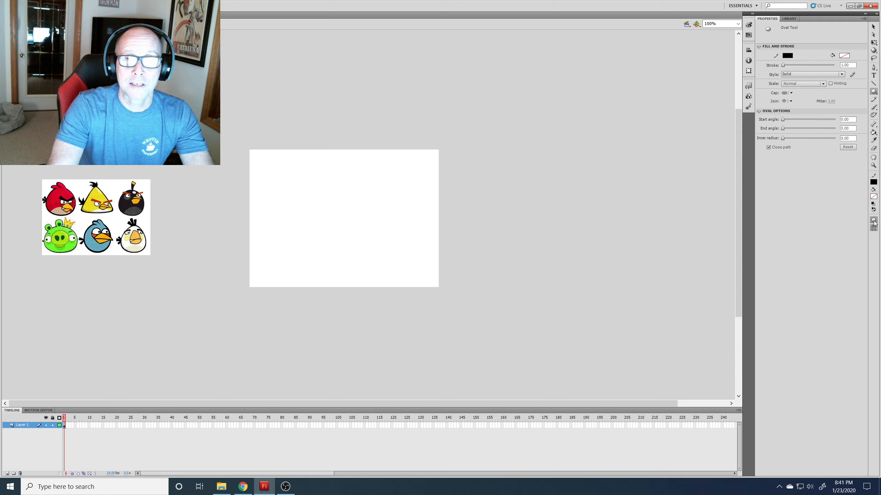
pyautogui.moveTo(333, 178); pyautogui.dragTo(378, 230)
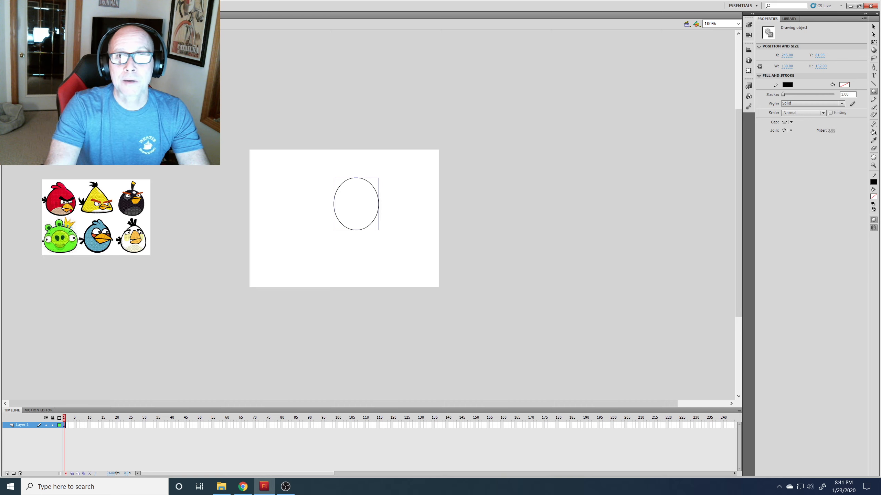
# Break the oval drawing object apart into a plain shape near the stage's centre and delete it
pyautogui.click(874, 27)
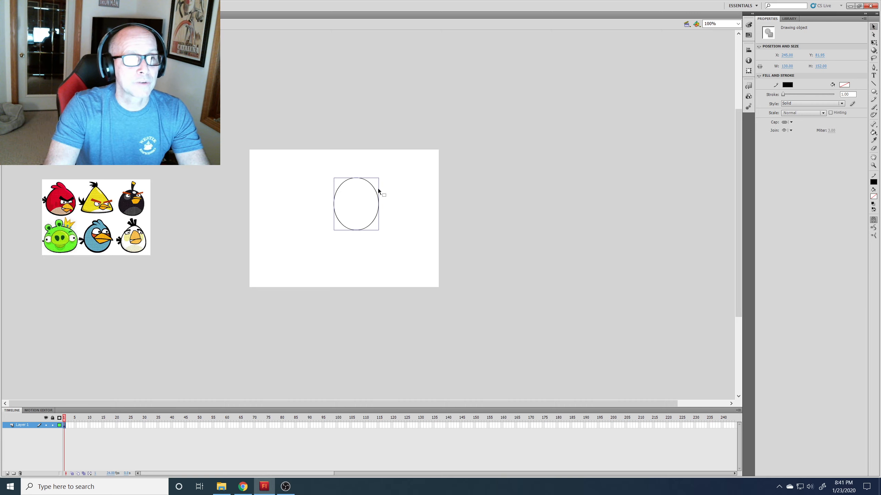
pyautogui.moveTo(373, 190); pyautogui.dragTo(364, 203)
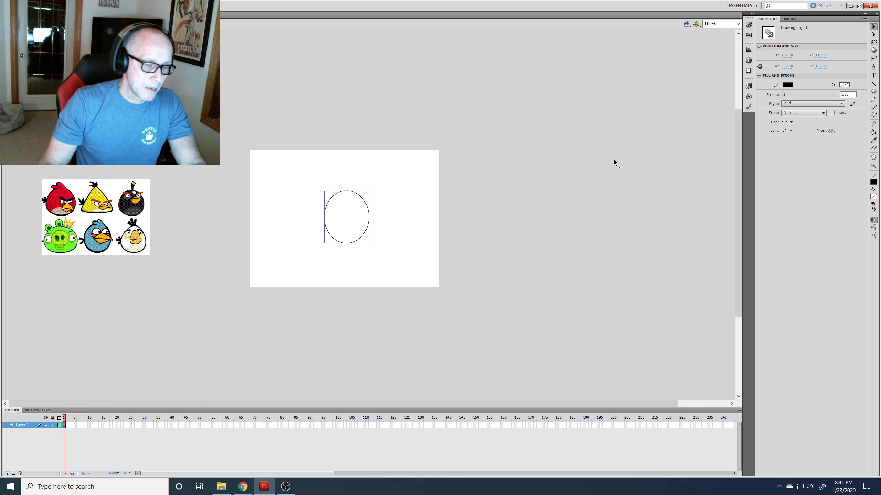
pyautogui.hotkey('ctrl', 'b')
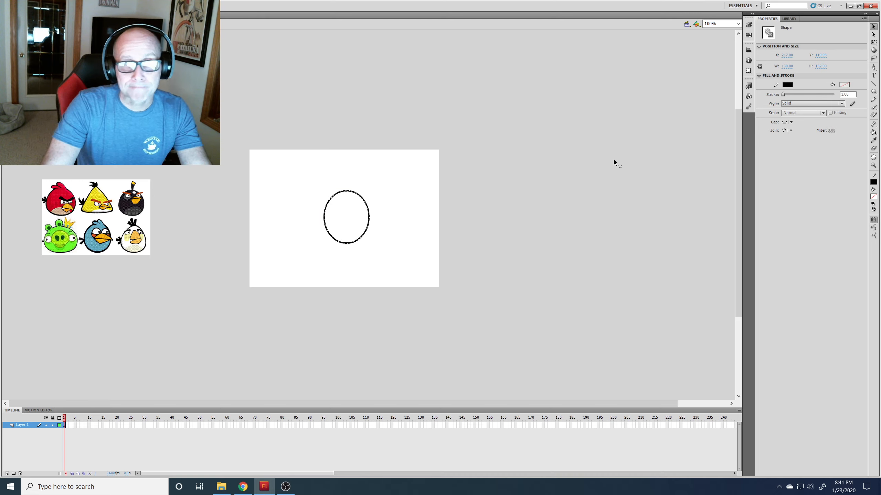
pyautogui.press('Delete')
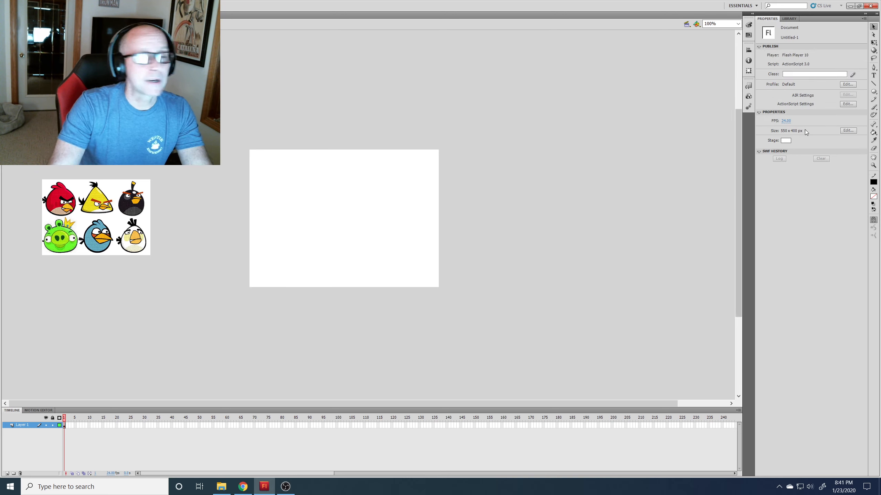
pyautogui.click(873, 92)
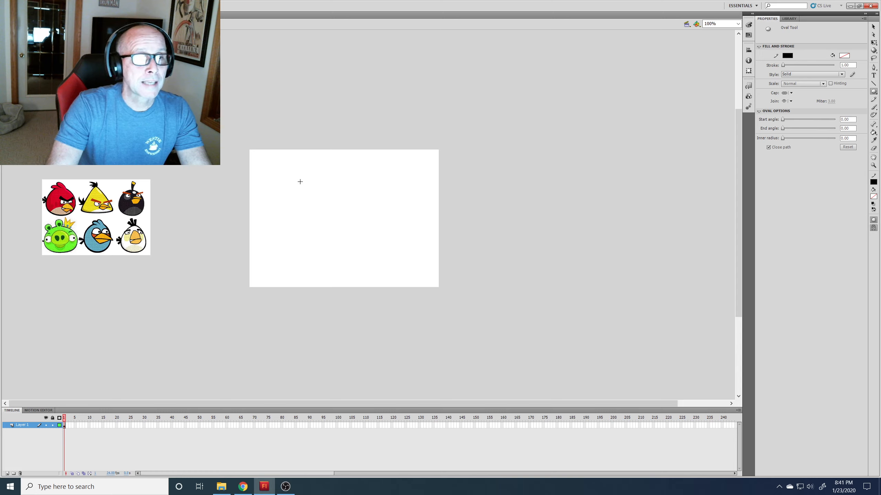
pyautogui.moveTo(304, 186); pyautogui.dragTo(394, 274)
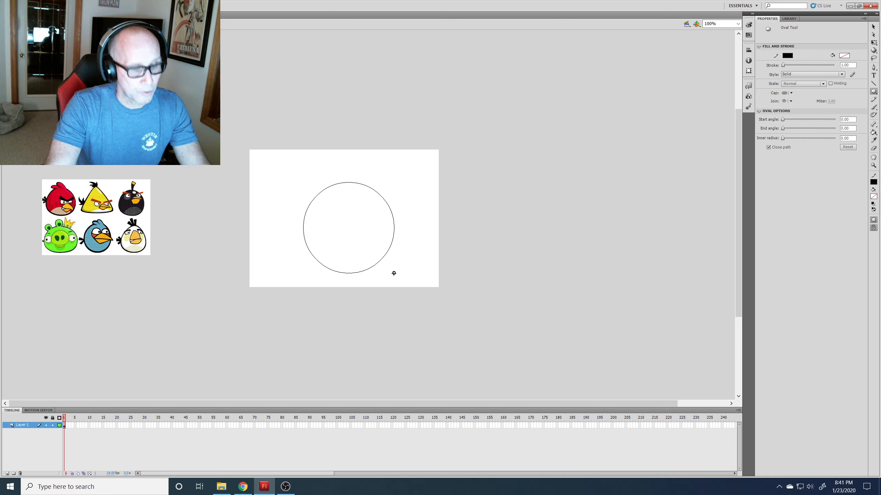
pyautogui.moveTo(394, 273)
pyautogui.mouseDown()
pyautogui.moveTo(403, 275)
pyautogui.moveTo(388, 265)
pyautogui.moveTo(399, 266)
pyautogui.mouseUp()
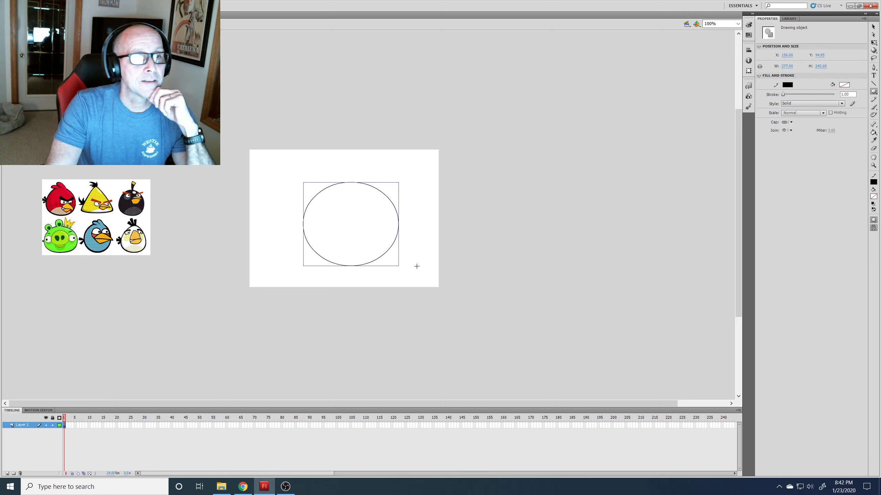
pyautogui.hotkey('ctrl', 'z')
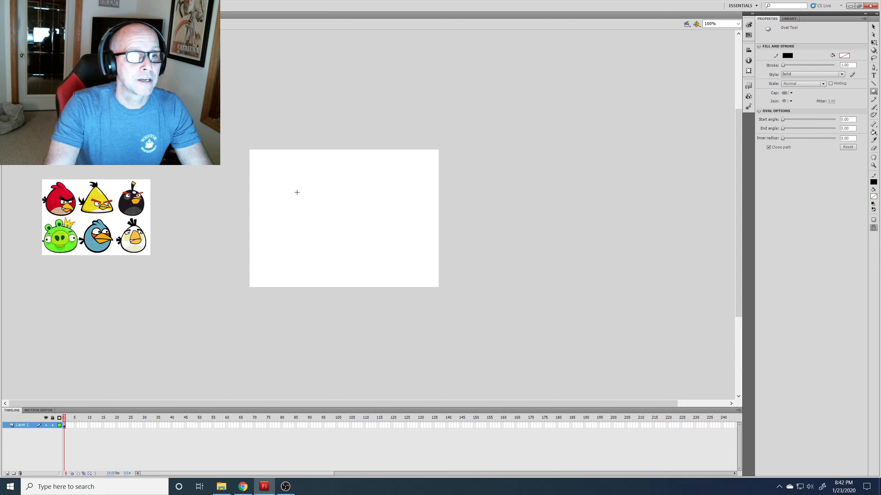
# Draw a large oval outline on the stage as a plain shape and bend its top edge slightly upward to form the bird's body
pyautogui.moveTo(296, 189); pyautogui.dragTo(395, 270)
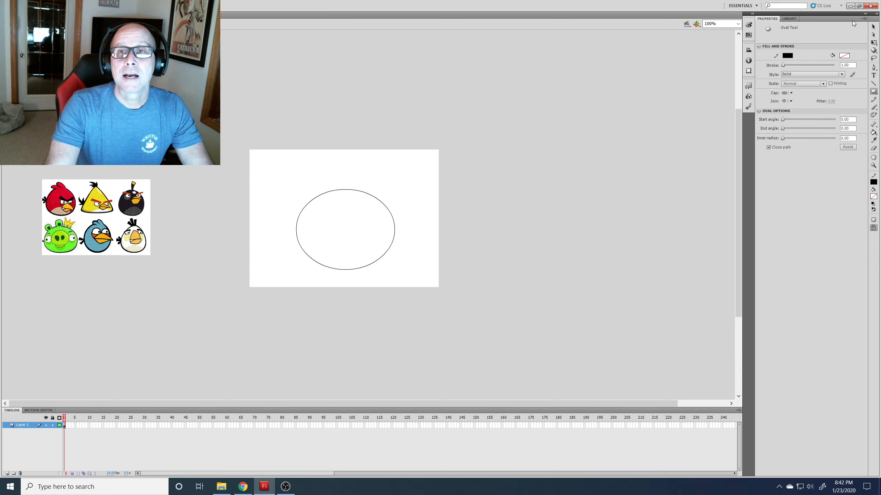
pyautogui.click(873, 28)
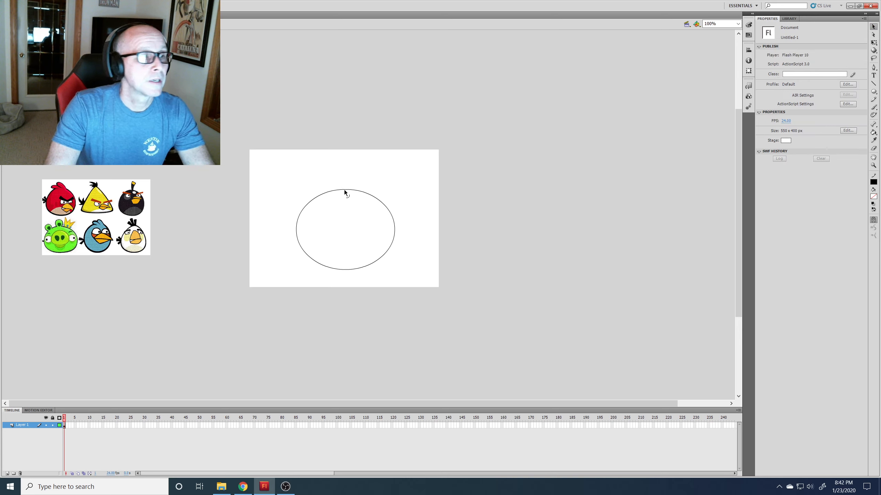
pyautogui.moveTo(345, 191); pyautogui.dragTo(343, 185)
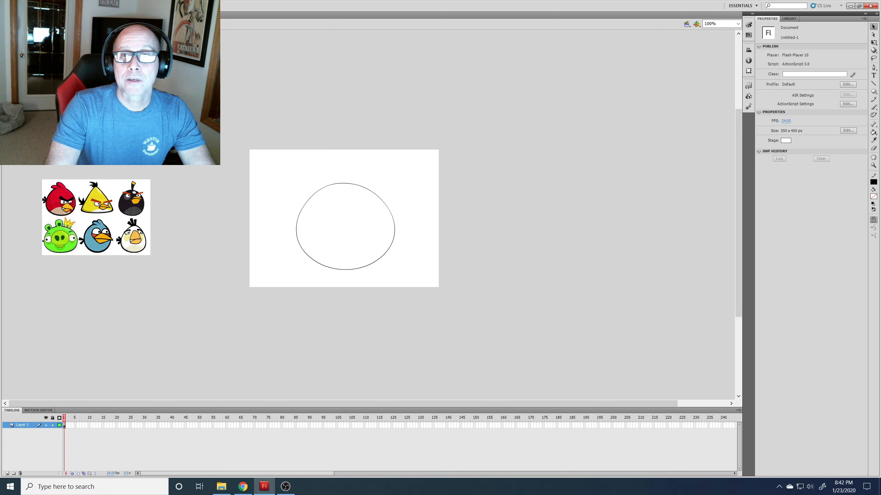
# Draw a narrow upright oval about 38 by 99 px off the stage, just beyond its right edge
pyautogui.press('o')
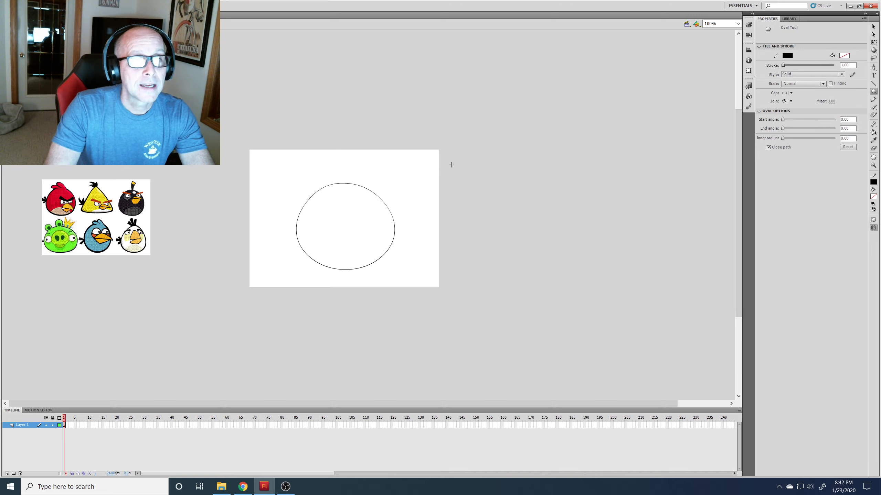
pyautogui.moveTo(453, 163)
pyautogui.mouseDown()
pyautogui.moveTo(474, 186)
pyautogui.moveTo(467, 197)
pyautogui.mouseUp()
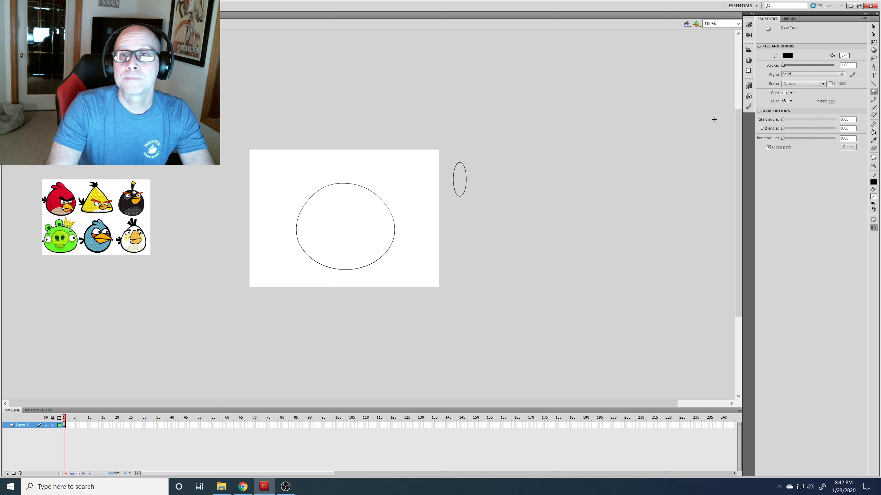
# Rotate the narrow oval so it slants down to the right and place it across the upper-left edge of the body outline
pyautogui.click(874, 42)
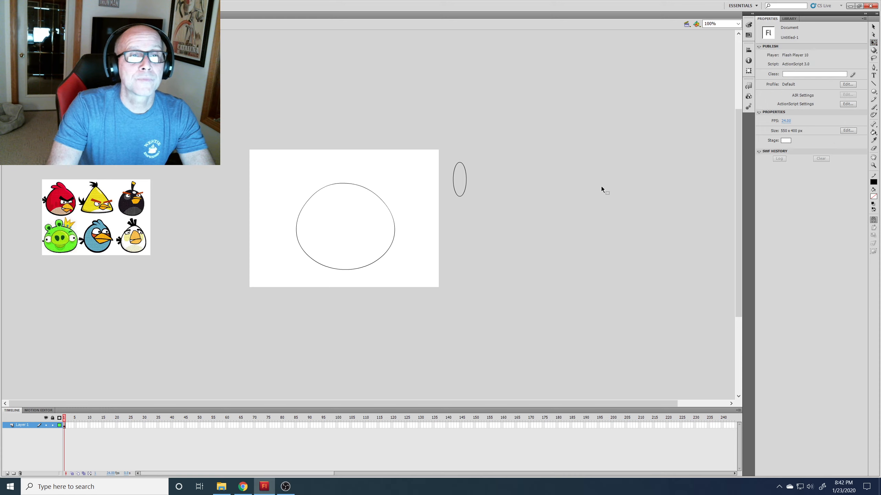
pyautogui.moveTo(450, 155); pyautogui.dragTo(479, 207)
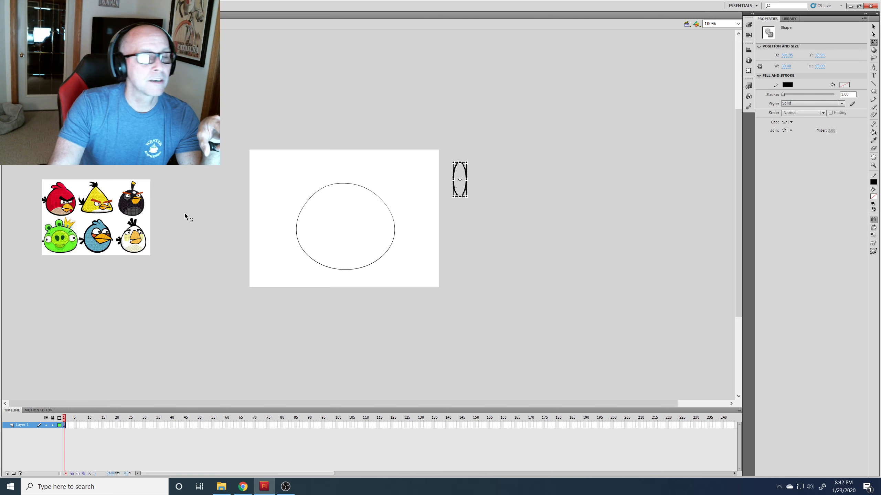
pyautogui.moveTo(473, 198); pyautogui.dragTo(496, 194)
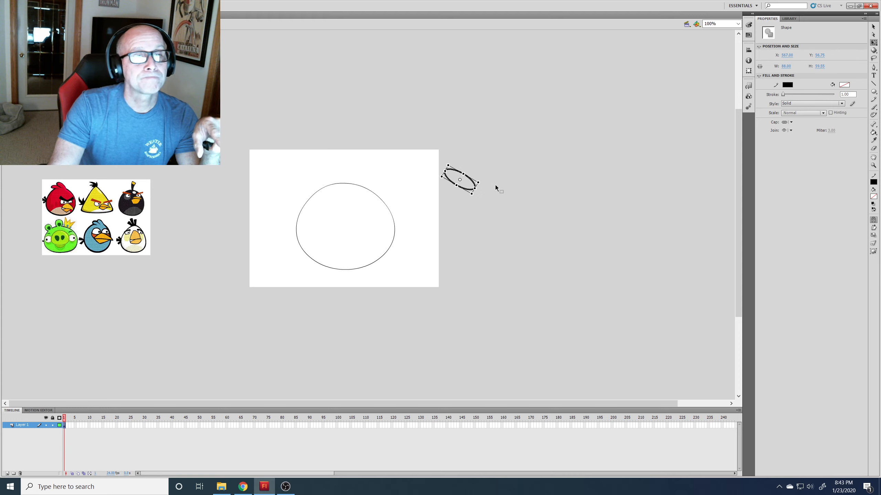
pyautogui.click(873, 25)
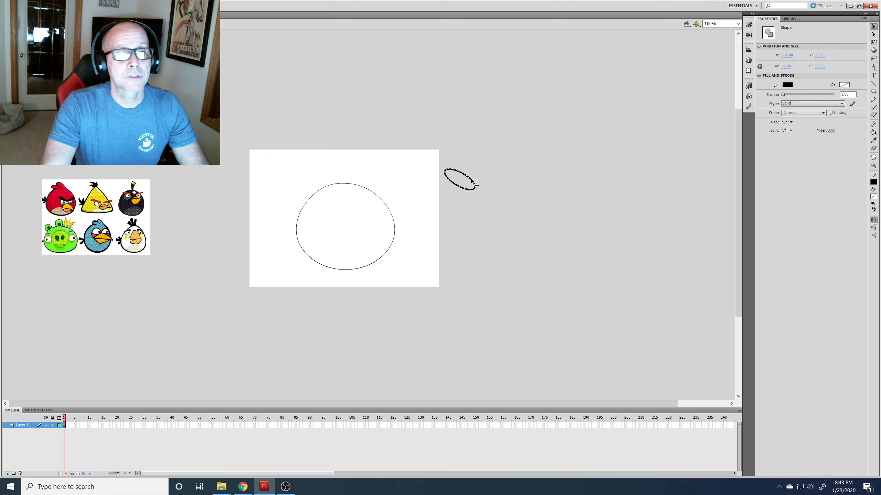
pyautogui.moveTo(472, 181); pyautogui.dragTo(335, 187)
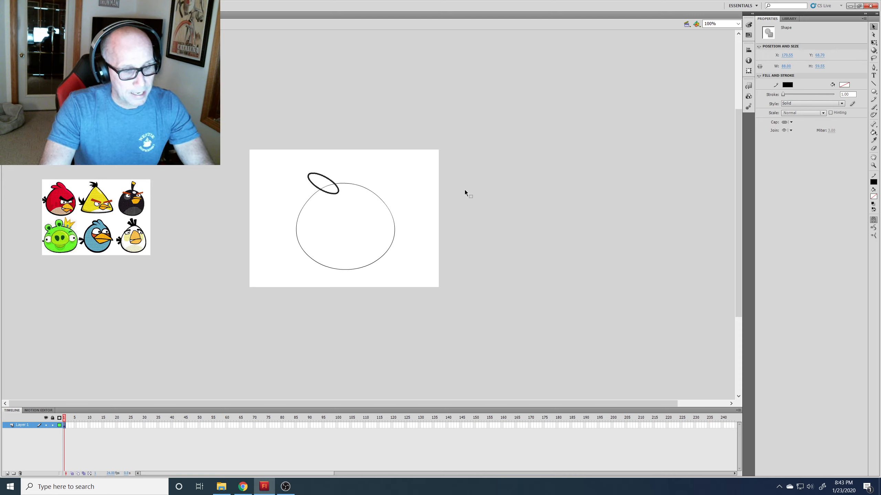
# Paste a copy of the slanted oval, place it beyond the stage's right edge, and make it slightly steeper and larger
pyautogui.hotkey('ctrl', 'v')
pyautogui.moveTo(376, 214); pyautogui.dragTo(518, 182)
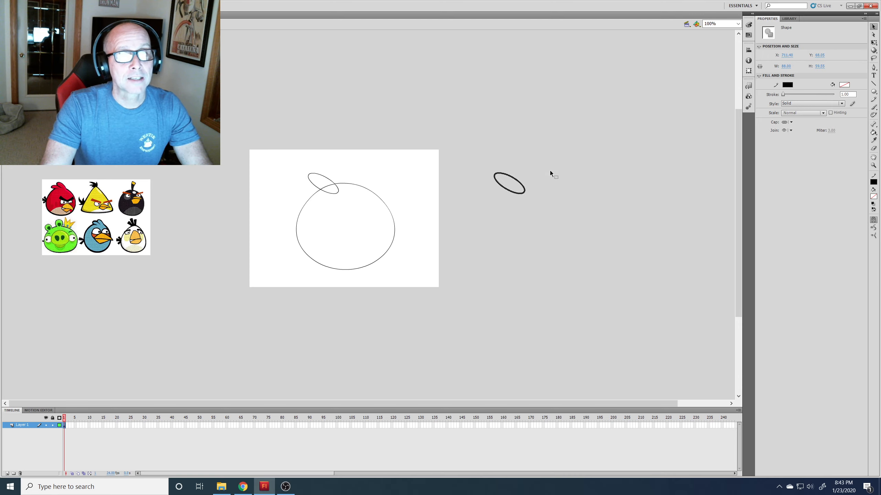
pyautogui.click(873, 42)
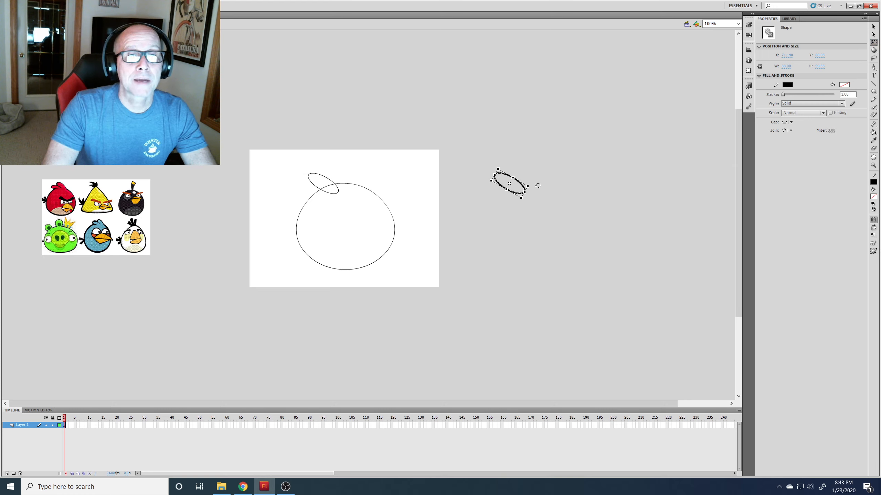
pyautogui.moveTo(530, 188); pyautogui.dragTo(527, 195)
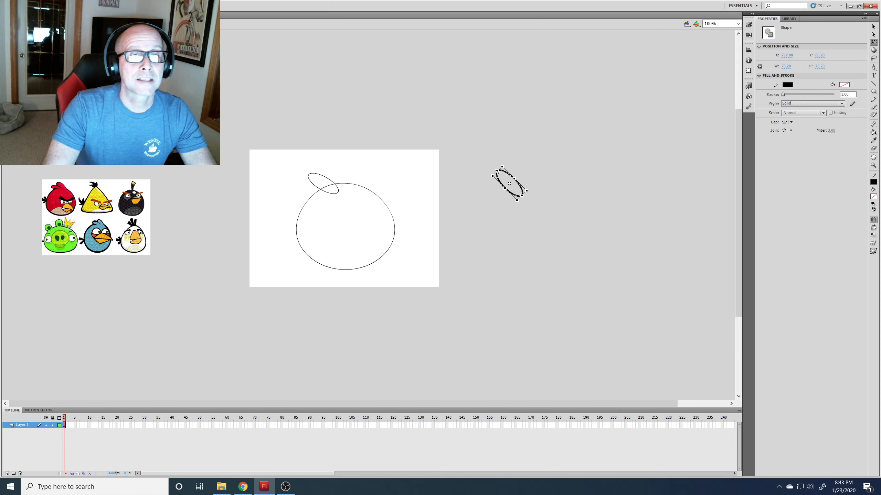
pyautogui.moveTo(497, 171); pyautogui.dragTo(495, 169)
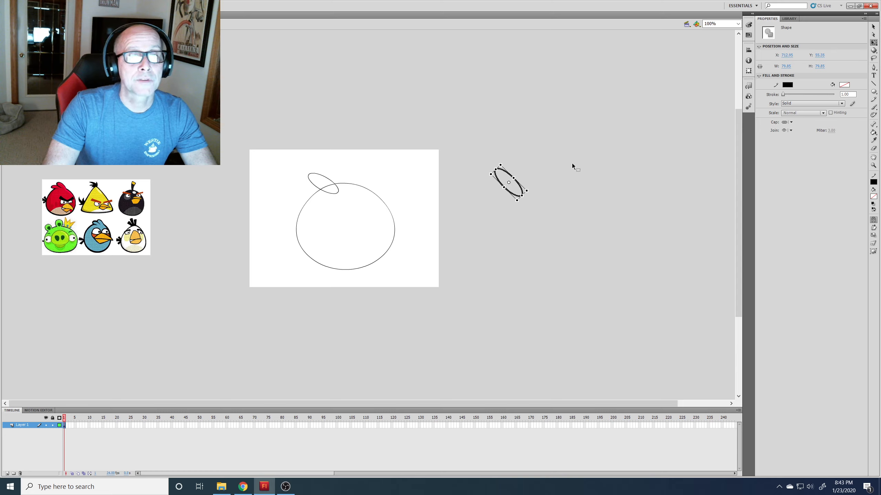
# Place the steeper oval just right of the first one, overlapping the body's top edge, and nudge it upward
pyautogui.click(873, 26)
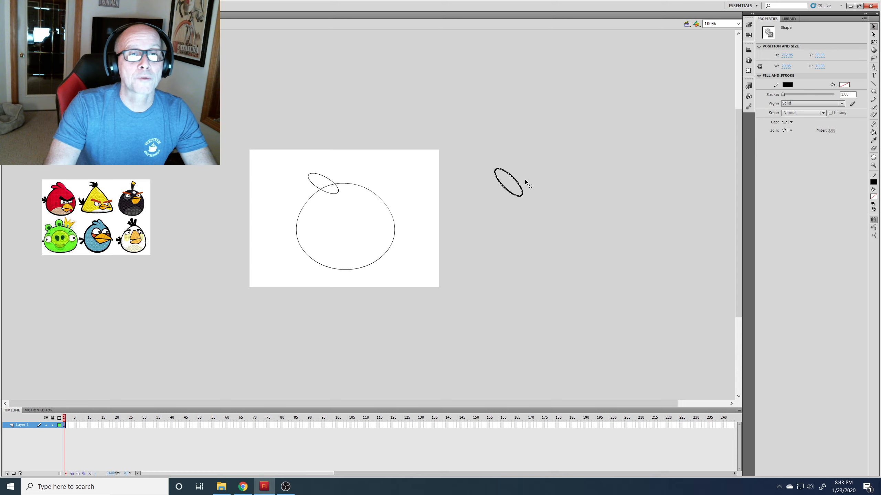
pyautogui.moveTo(519, 185); pyautogui.dragTo(346, 190)
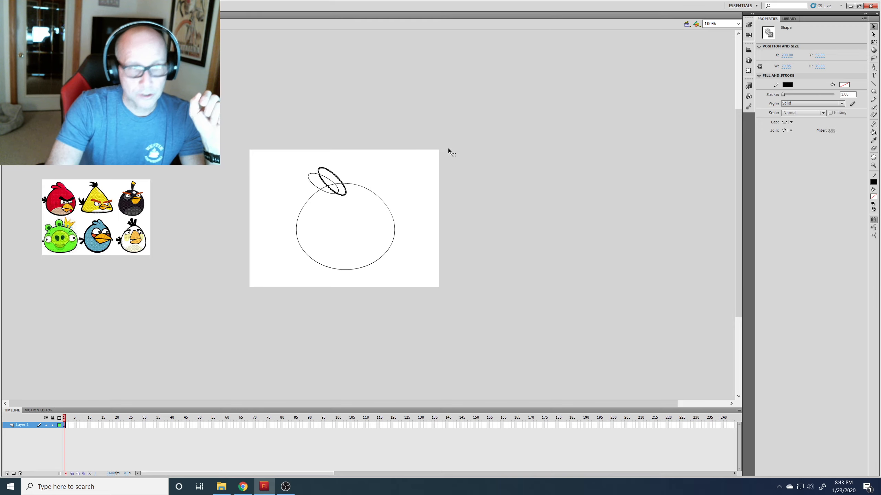
pyautogui.press('Right')
pyautogui.press('Up')
pyautogui.press('Up')
pyautogui.press('Up')
pyautogui.press('Up')
pyautogui.press('Up')
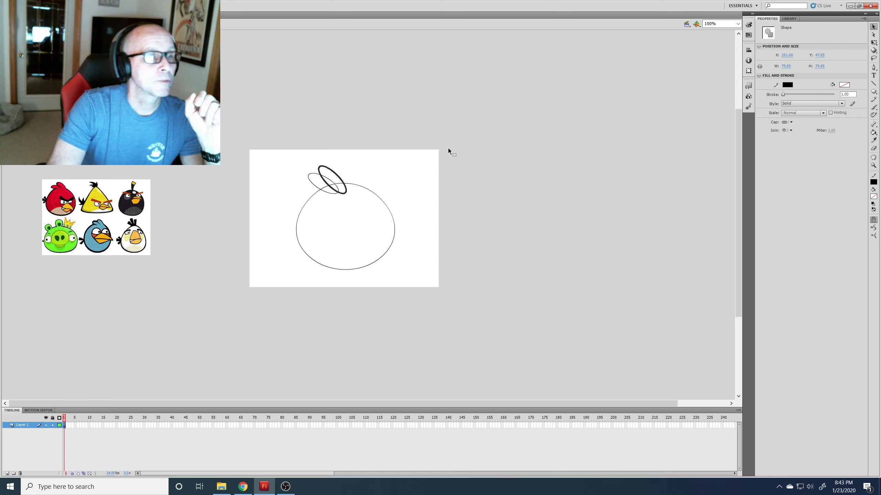
pyautogui.press('Up')
pyautogui.press('Up')
pyautogui.press('Up')
pyautogui.press('Up')
pyautogui.press('Up')
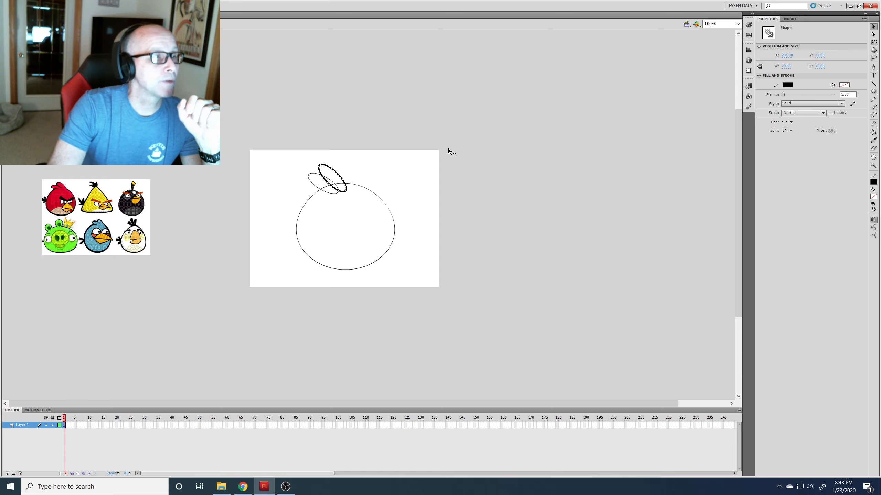
pyautogui.press('Up')
pyautogui.press('Up')
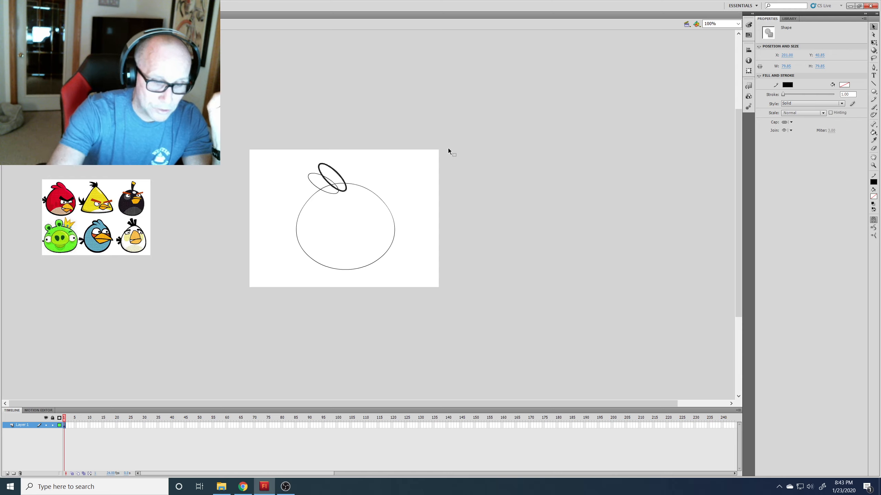
pyautogui.hotkey('ctrl', '=')
pyautogui.hotkey('ctrl', '=')
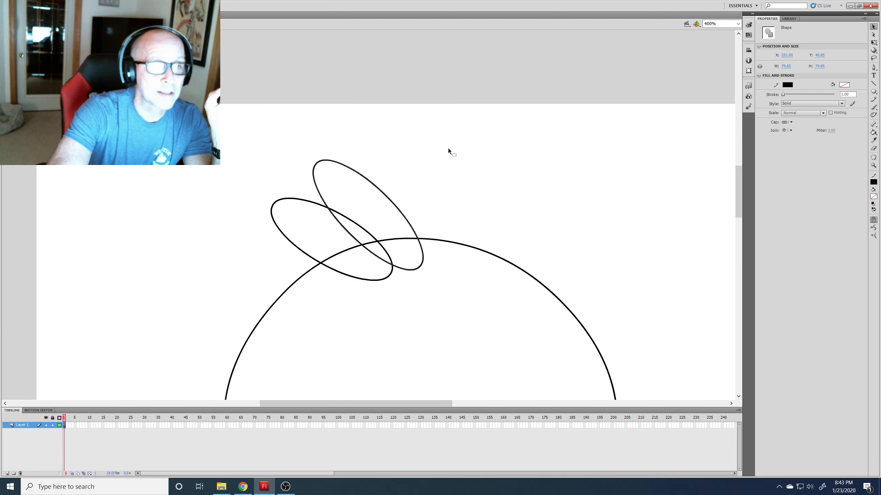
pyautogui.hotkey('ctrl', '1')
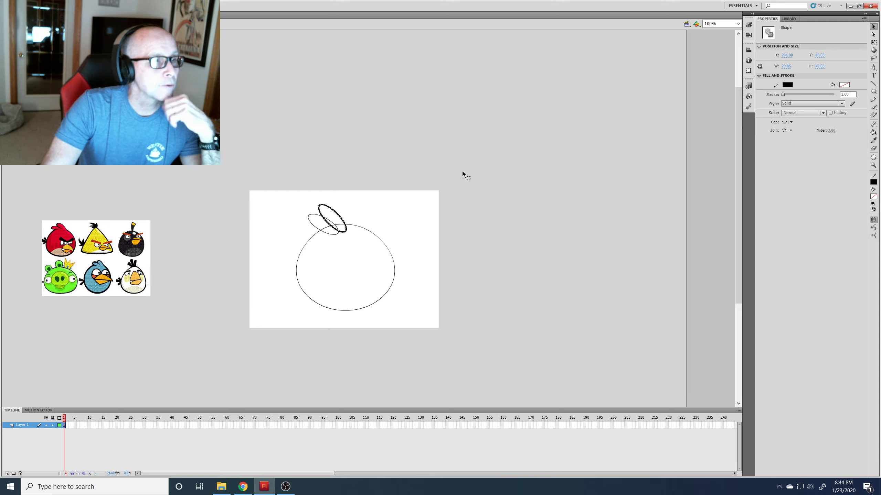
pyautogui.click(421, 217)
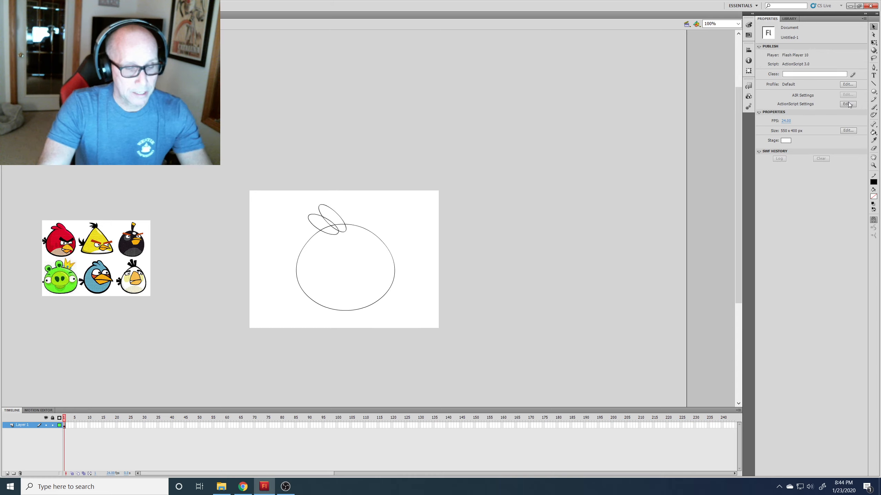
# Draw a small rectangle near the stage's upper-right corner and reshape it into a trapezoid that narrows toward the right
pyautogui.press('r')
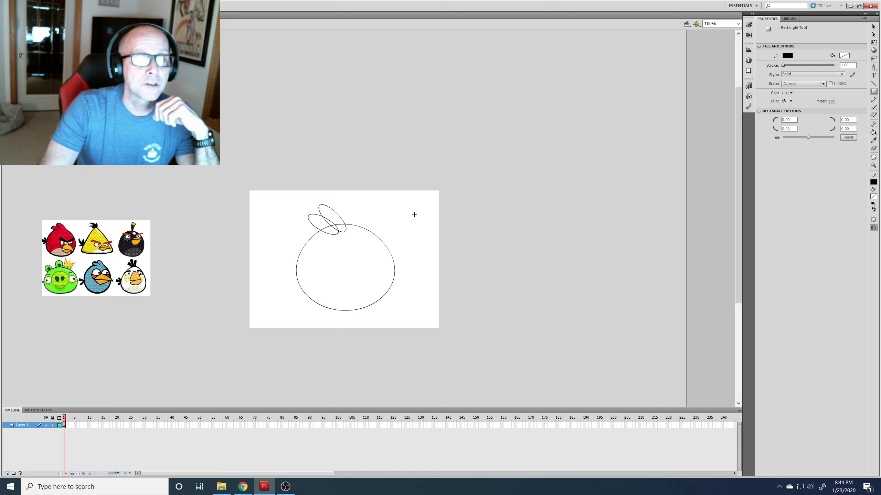
pyautogui.moveTo(413, 213); pyautogui.dragTo(431, 219)
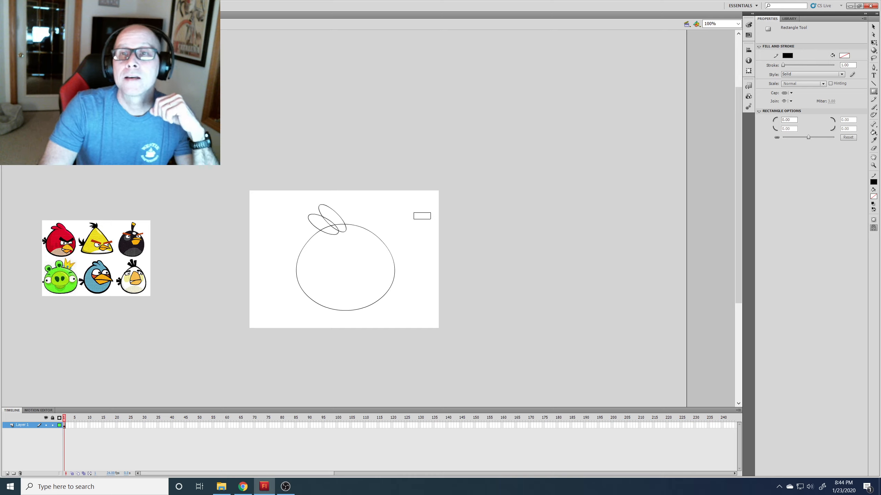
pyautogui.click(873, 42)
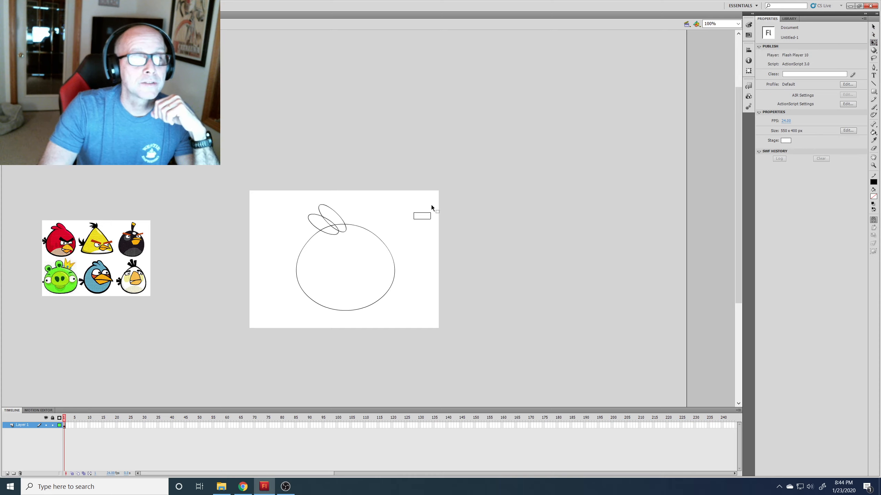
pyautogui.click(874, 27)
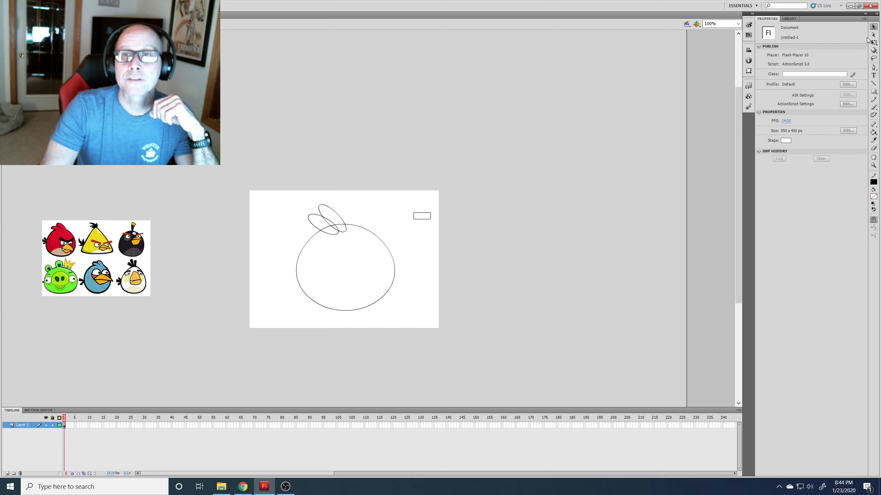
pyautogui.hotkey('ctrl', '=')
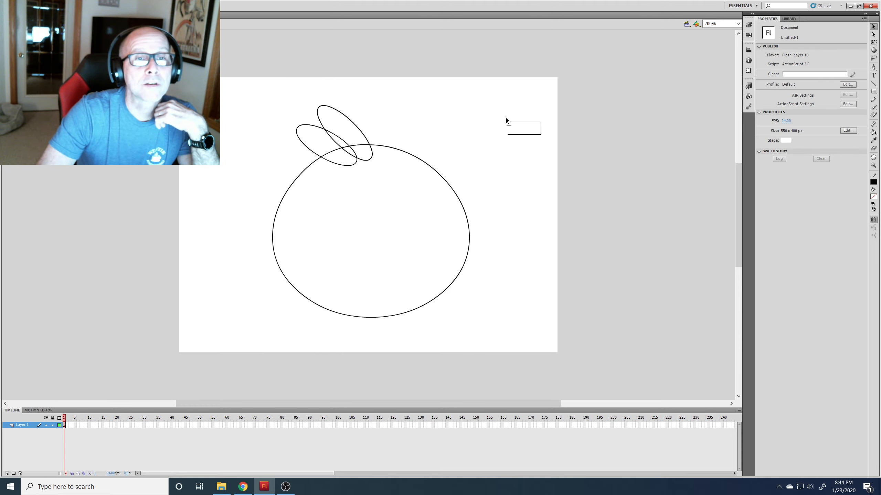
pyautogui.moveTo(506, 119); pyautogui.dragTo(507, 116)
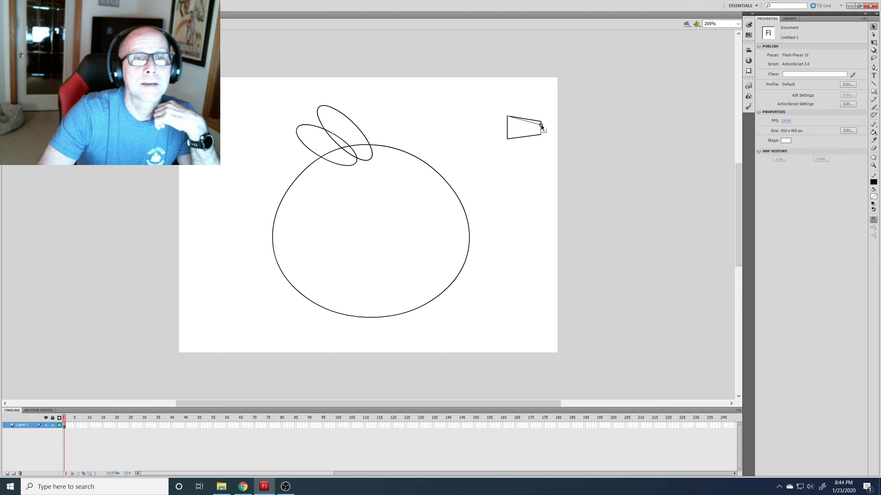
pyautogui.moveTo(541, 125); pyautogui.dragTo(540, 125)
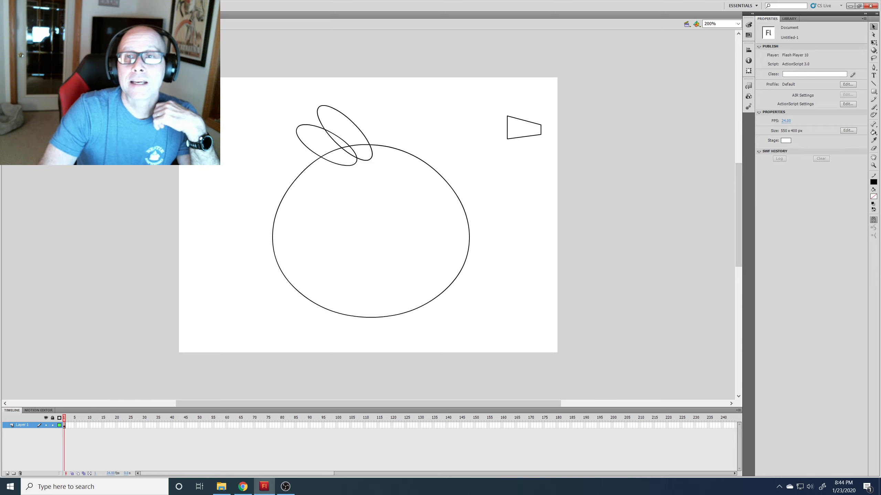
# Stretch the trapezoid horizontally, then scale it down to about 54 by 22 px
pyautogui.click(874, 42)
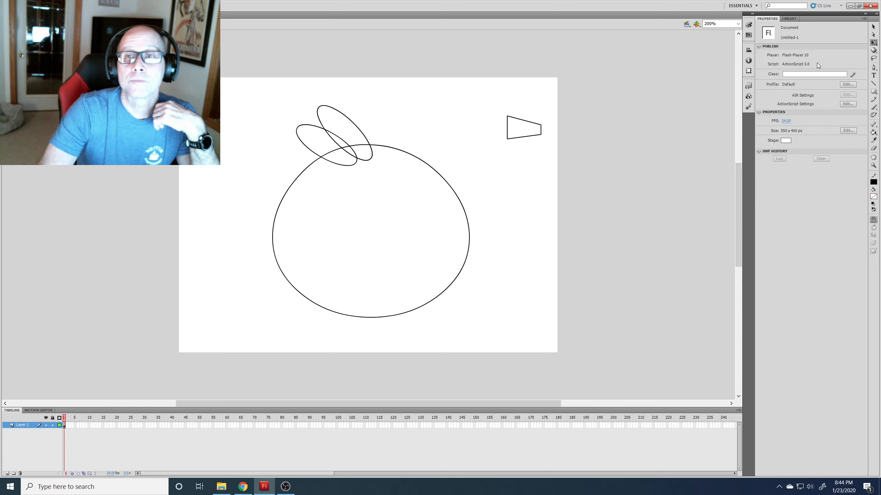
pyautogui.moveTo(495, 107); pyautogui.dragTo(555, 128)
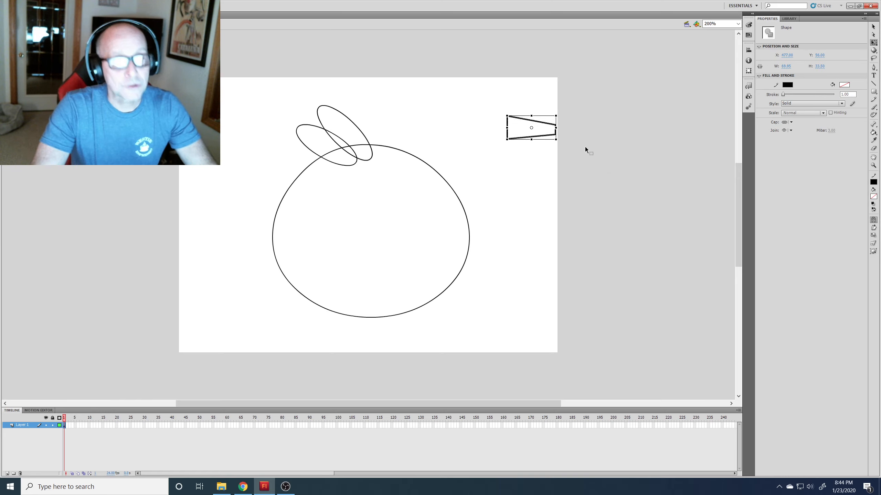
pyautogui.moveTo(556, 127); pyautogui.dragTo(563, 128)
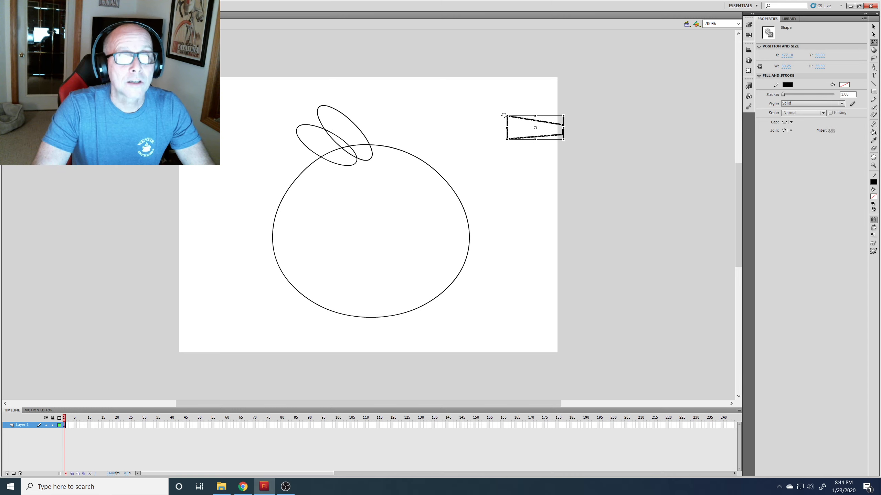
pyautogui.moveTo(506, 116); pyautogui.dragTo(514, 124)
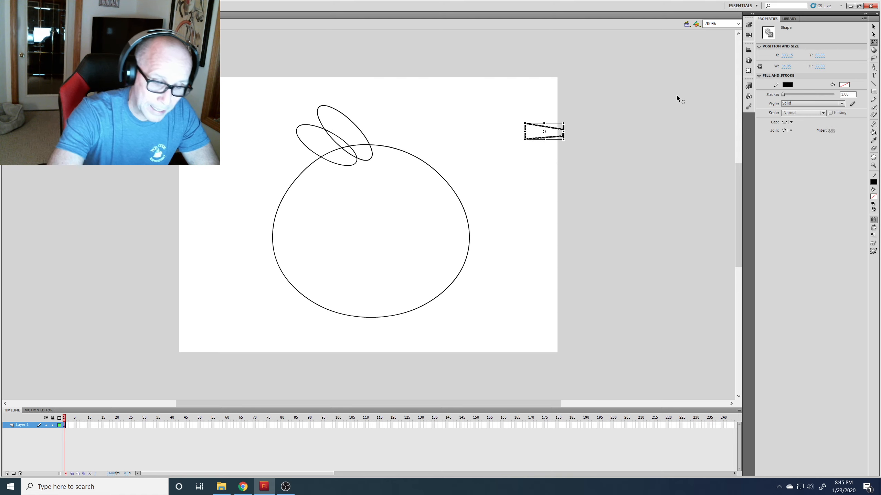
# Place the trapezoid at the body's left edge as a tail feather, nudged left until only its narrow end overlaps the outline
pyautogui.hotkey('ctrl', '1')
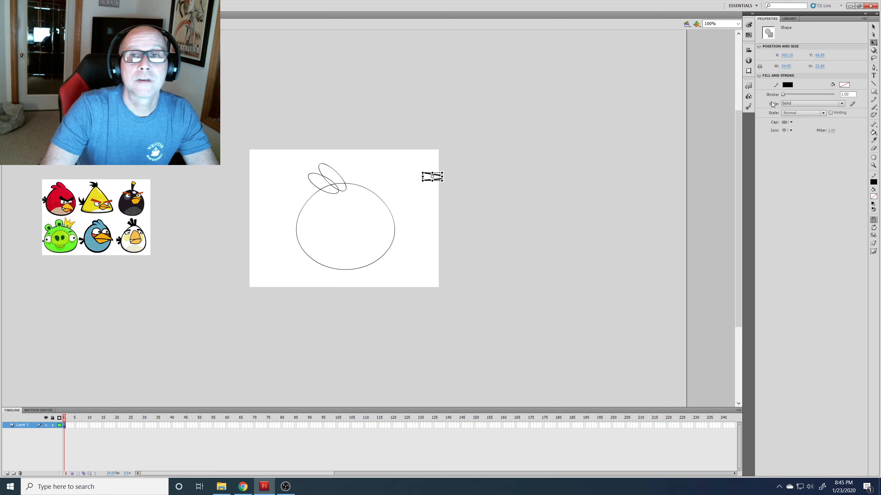
pyautogui.click(873, 27)
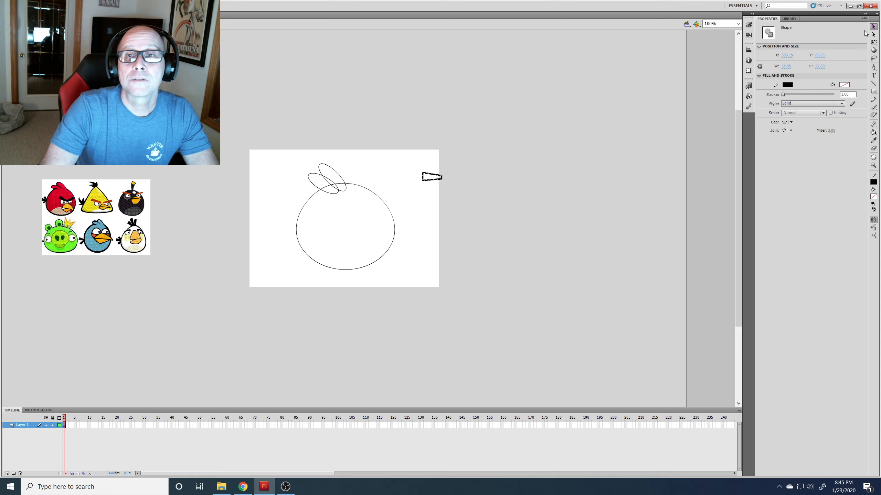
pyautogui.moveTo(434, 176); pyautogui.dragTo(297, 228)
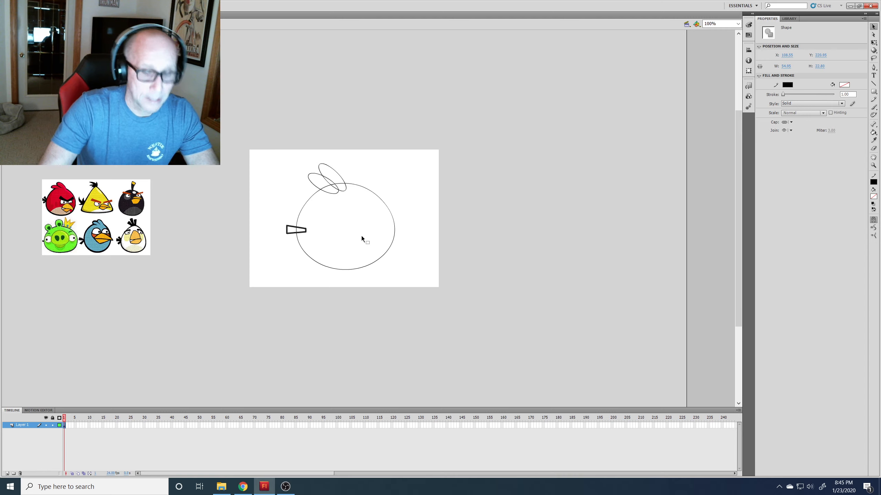
pyautogui.press('Left')
pyautogui.press('Left')
pyautogui.press('Left')
pyautogui.press('Left')
pyautogui.press('Left')
pyautogui.press('Left')
pyautogui.press('Left')
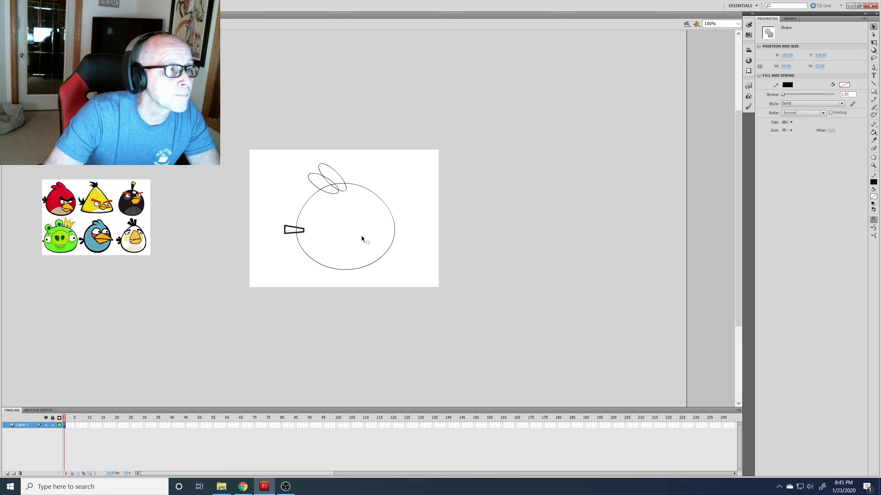
pyautogui.press('Left')
pyautogui.press('Left')
pyautogui.press('Left')
pyautogui.press('Left')
pyautogui.press('Left')
pyautogui.press('Left')
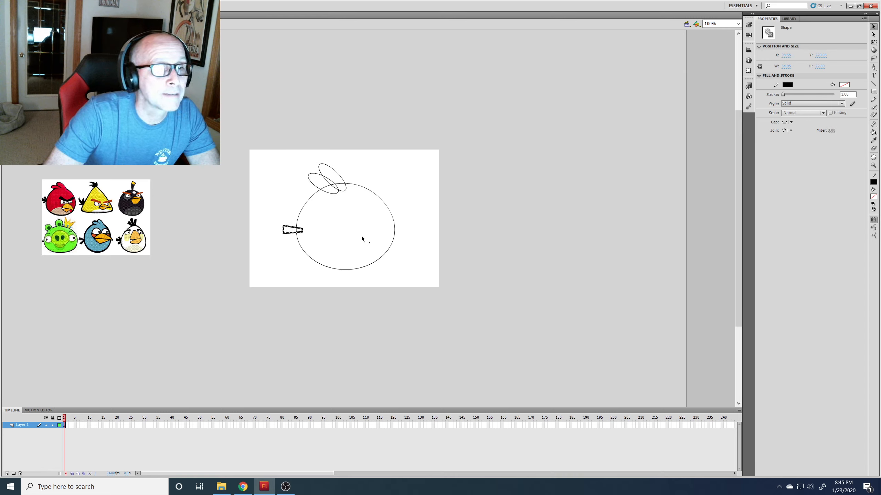
pyautogui.press('Left')
pyautogui.press('Left')
pyautogui.press('Left')
pyautogui.press('Left')
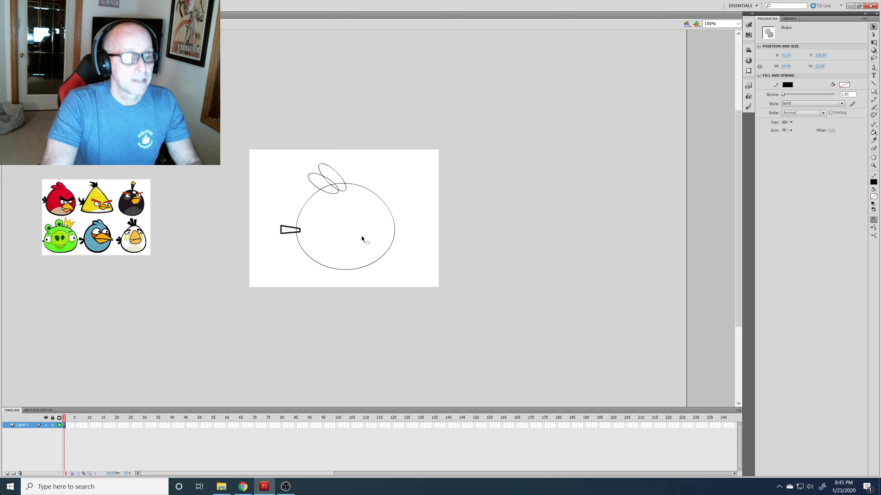
pyautogui.press('Left')
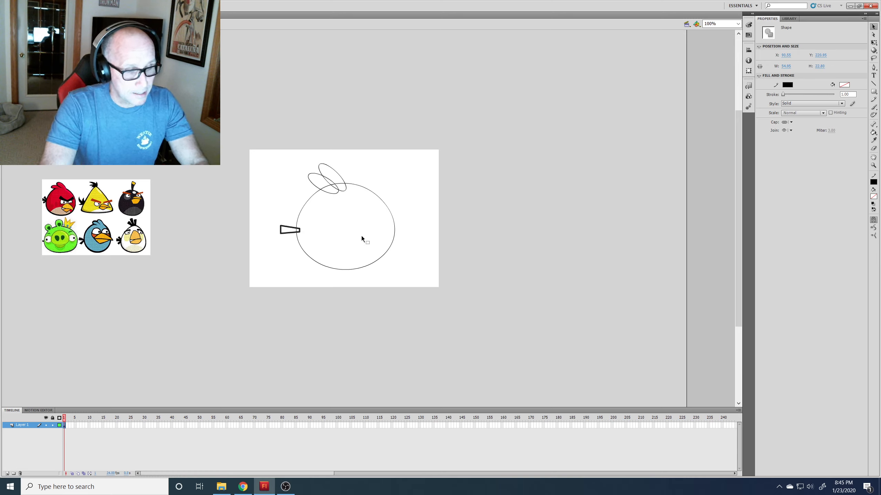
# Paste a copy of the tail feather, rotate it about 30° clockwise, and scale it down to about 46 by 38 px
pyautogui.hotkey('ctrl', 'v')
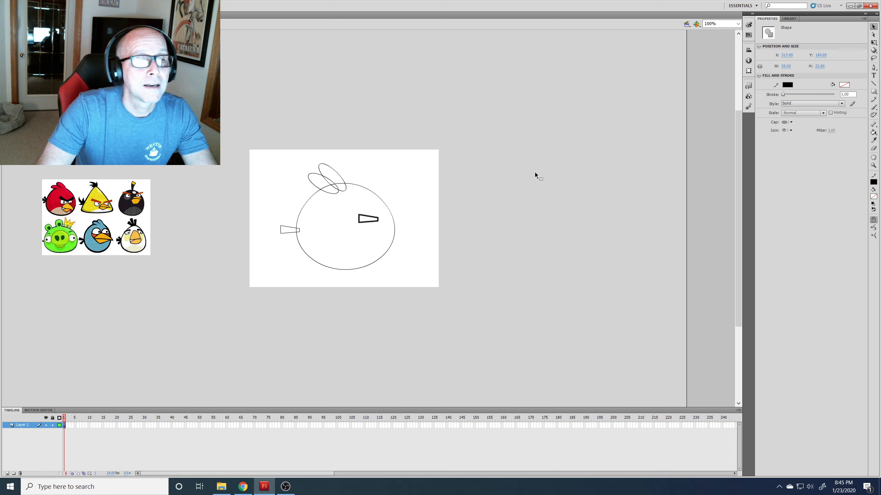
pyautogui.click(873, 42)
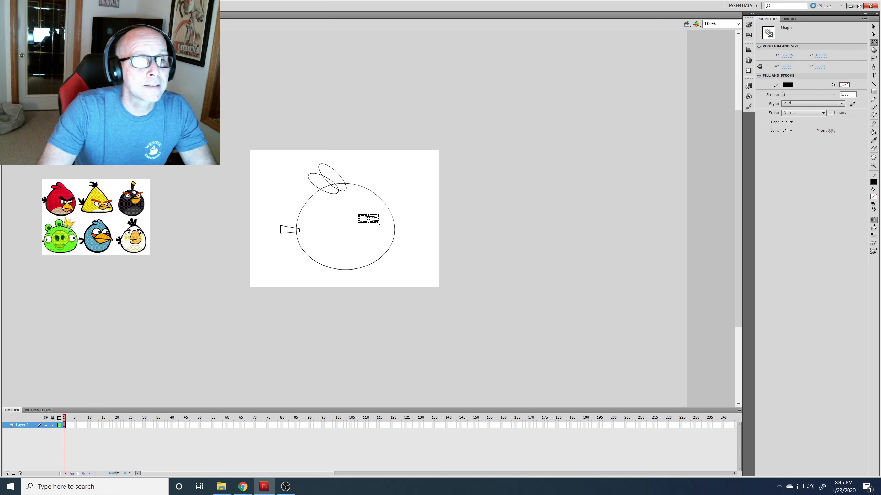
pyautogui.moveTo(379, 224); pyautogui.dragTo(383, 229)
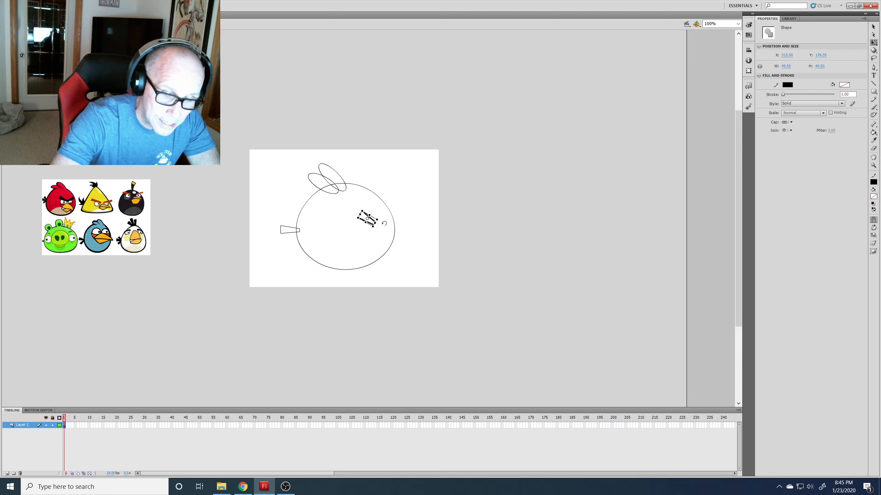
pyautogui.scroll(2, 383, 224)
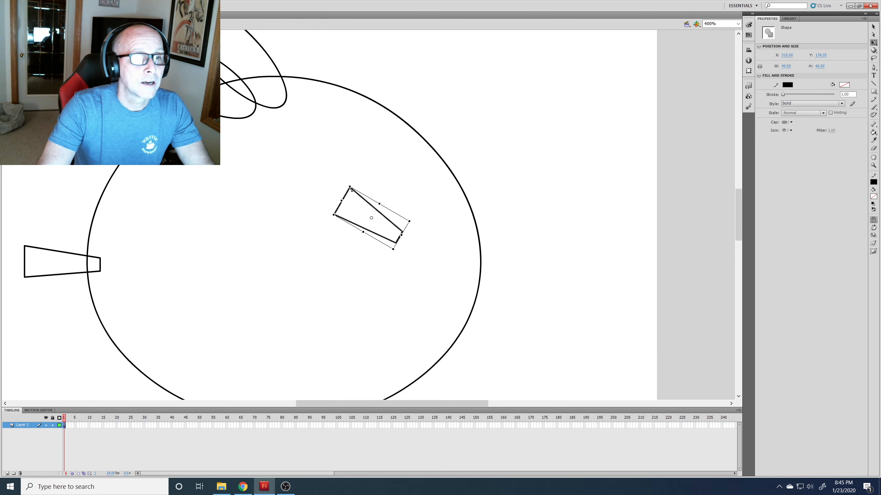
pyautogui.moveTo(351, 192); pyautogui.dragTo(352, 193)
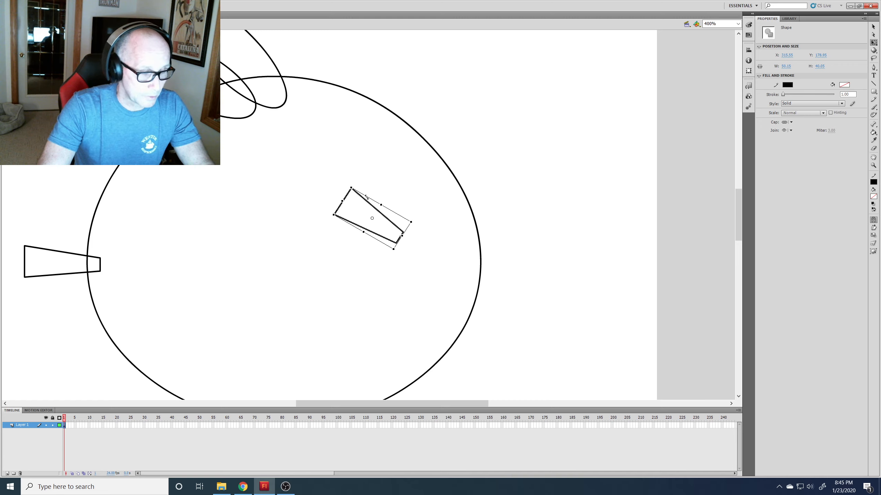
pyautogui.hotkey('ctrl', 'z')
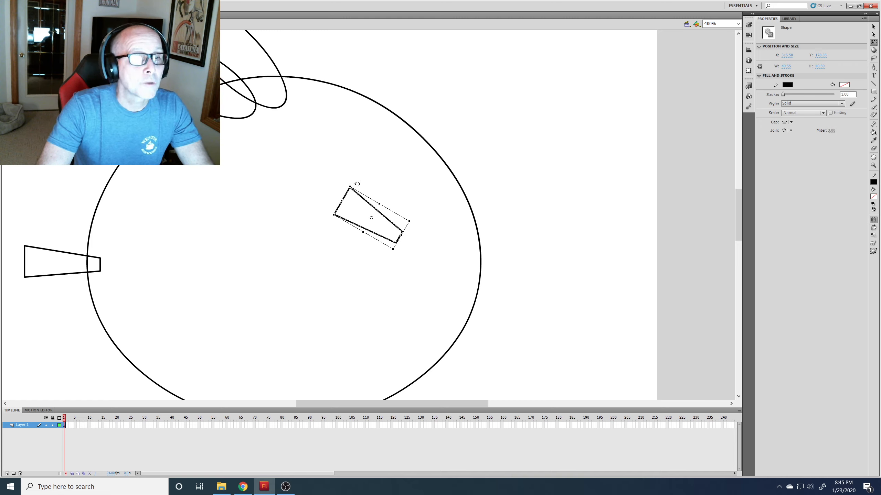
pyautogui.moveTo(349, 187); pyautogui.dragTo(353, 191)
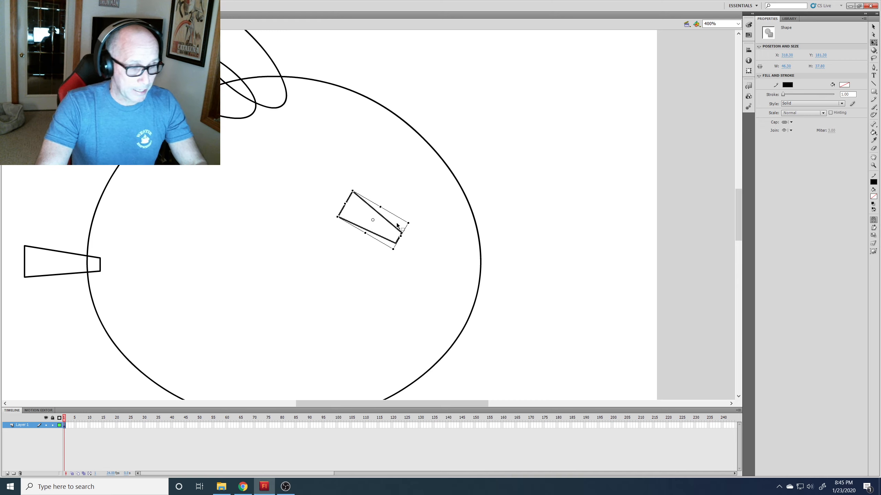
# Duplicate the angled feather and rotate the copy so its narrow end points up and to the right, placing it inside the body
pyautogui.hotkey('ctrl', 'c')
pyautogui.hotkey('ctrl', 'v')
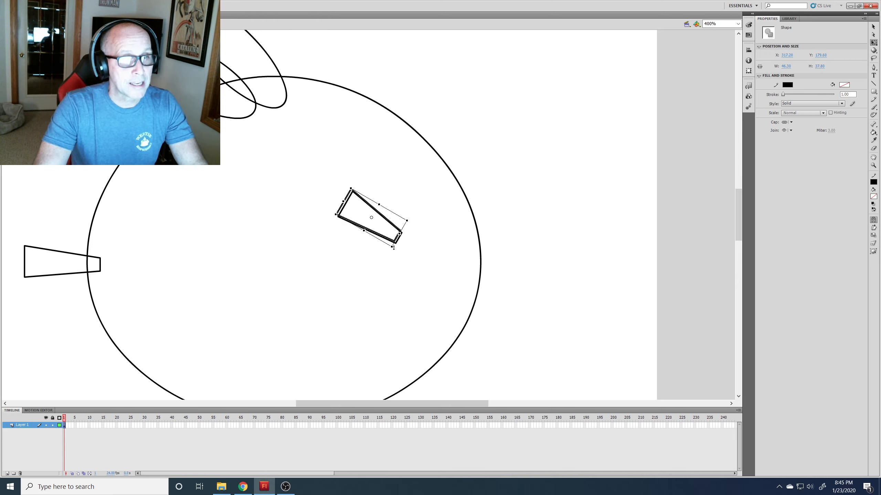
pyautogui.moveTo(389, 235); pyautogui.dragTo(371, 228)
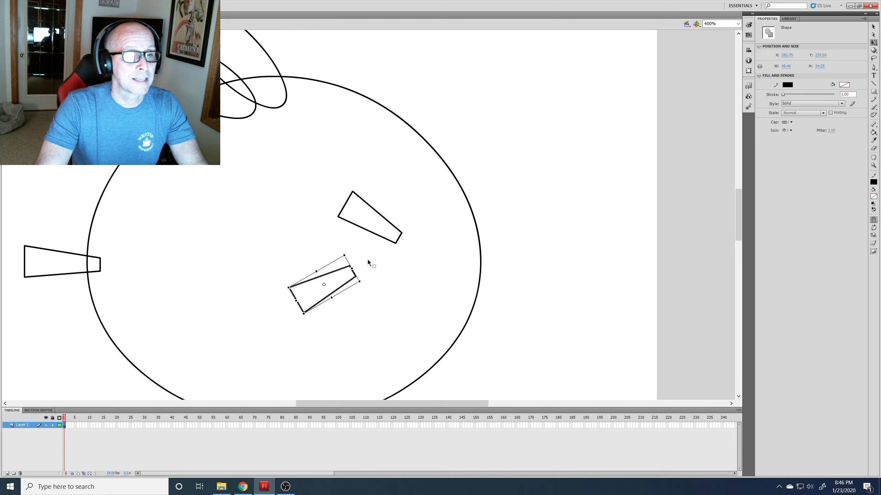
# Place the two angled feathers below and above the middle tail feather, with their narrow ends overlapping the body's left outline
pyautogui.click(873, 30)
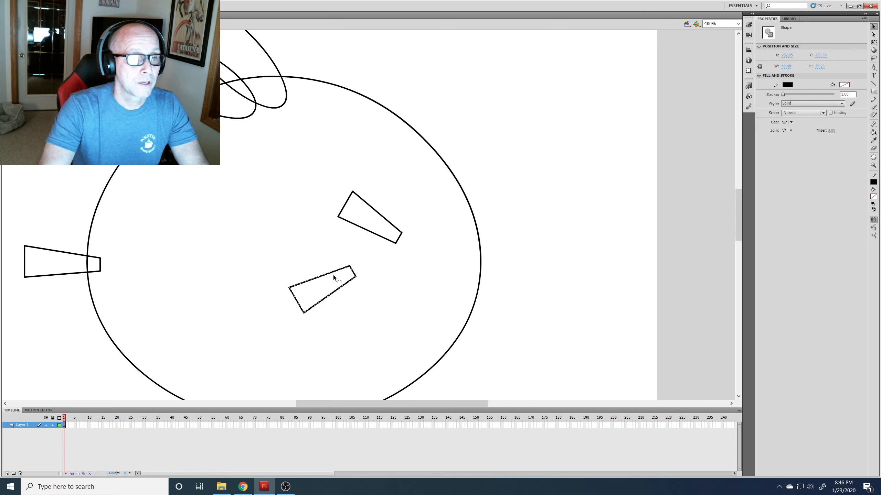
pyautogui.moveTo(331, 273); pyautogui.dragTo(82, 281)
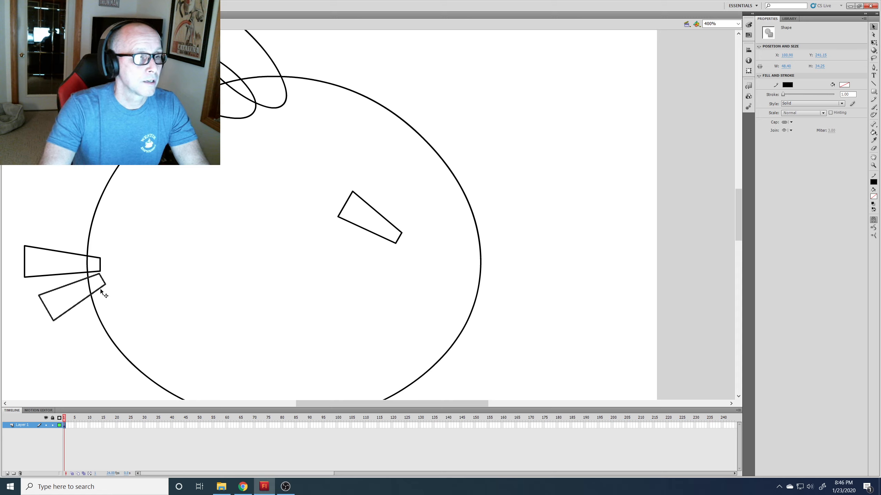
pyautogui.moveTo(100, 290); pyautogui.dragTo(94, 282)
pyautogui.moveTo(315, 174); pyautogui.dragTo(415, 261)
pyautogui.moveTo(379, 236); pyautogui.dragTo(75, 254)
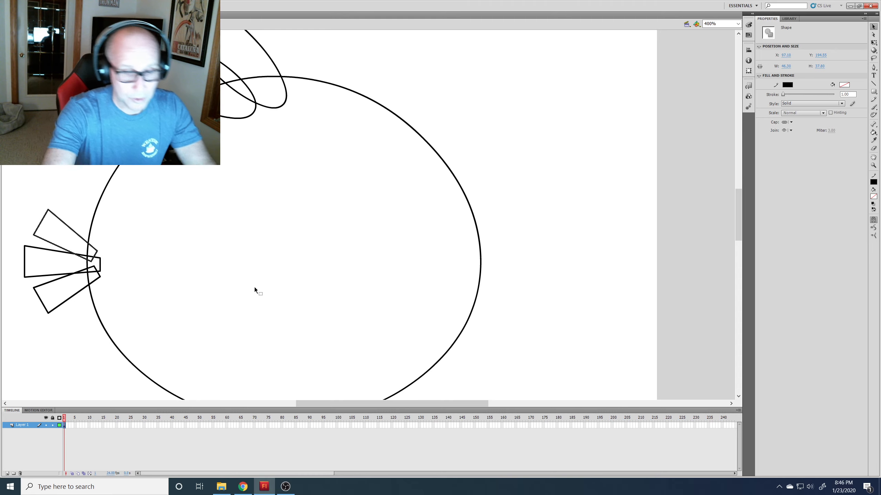
# Draw an unfilled oval on the pasteboard right of the stage and narrow it to about 166 by 157 px
pyautogui.hotkey('ctrl', '1')
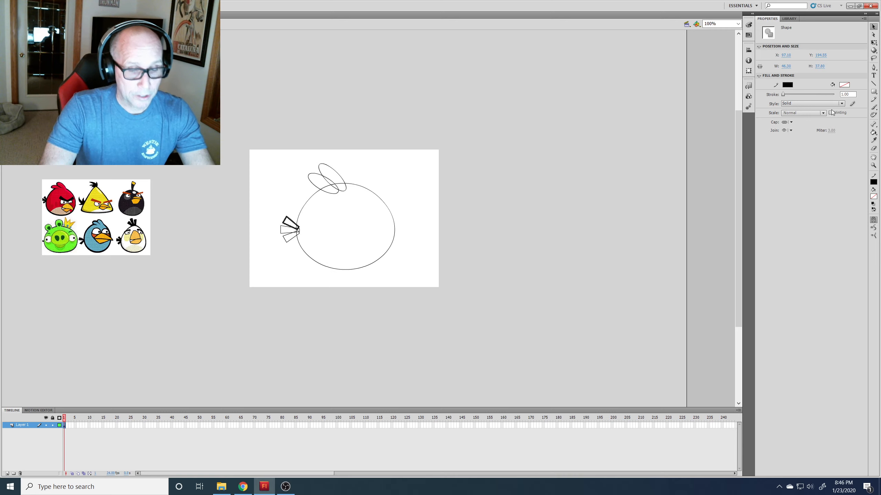
pyautogui.click(873, 91)
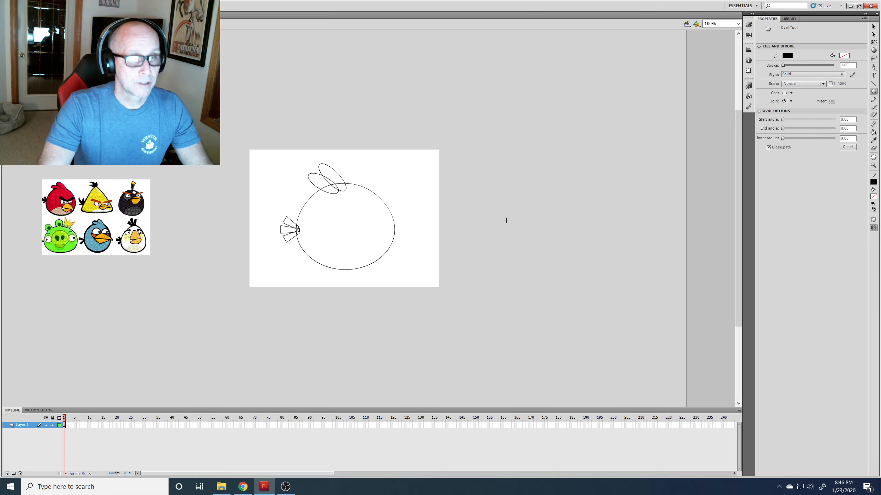
pyautogui.moveTo(505, 218); pyautogui.dragTo(572, 272)
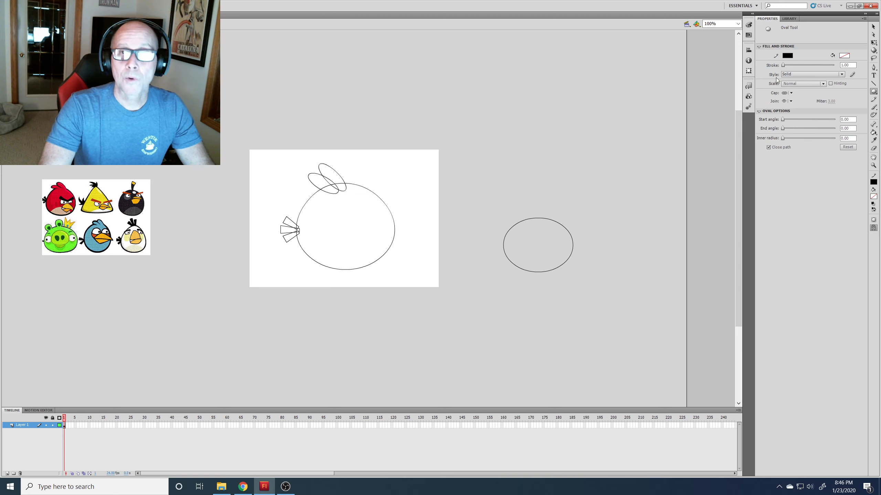
pyautogui.click(874, 43)
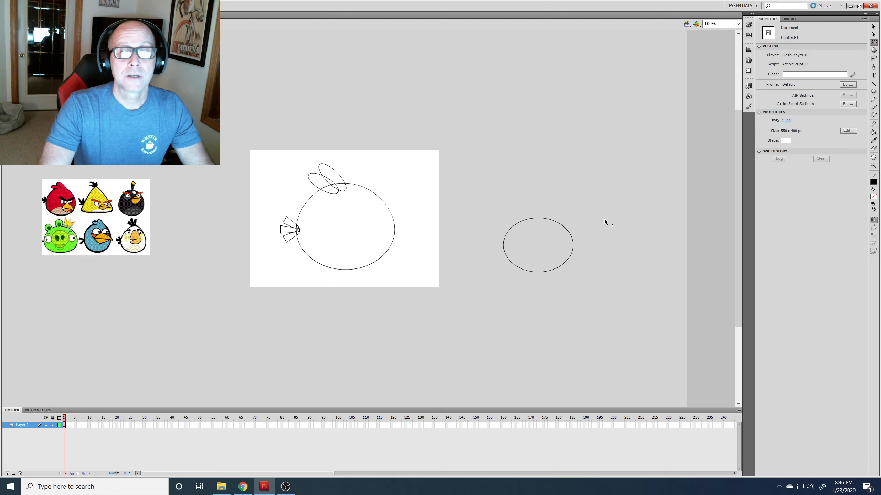
pyautogui.click(562, 265)
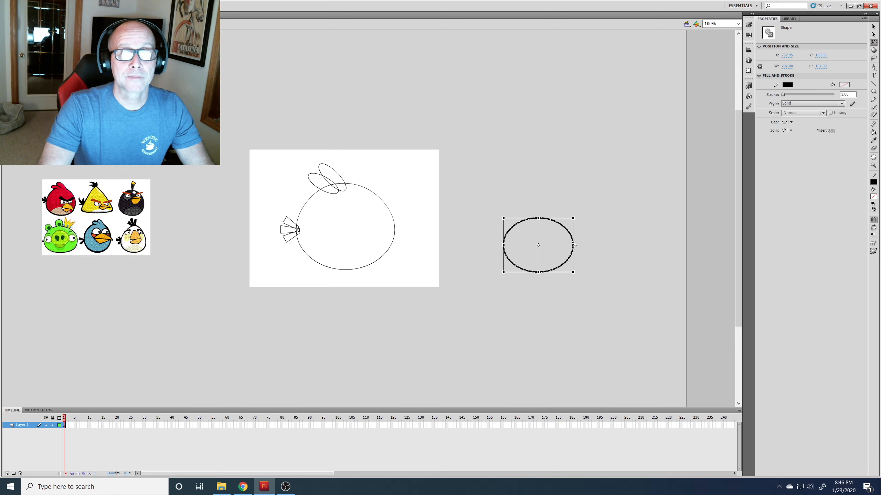
pyautogui.moveTo(573, 245); pyautogui.dragTo(561, 247)
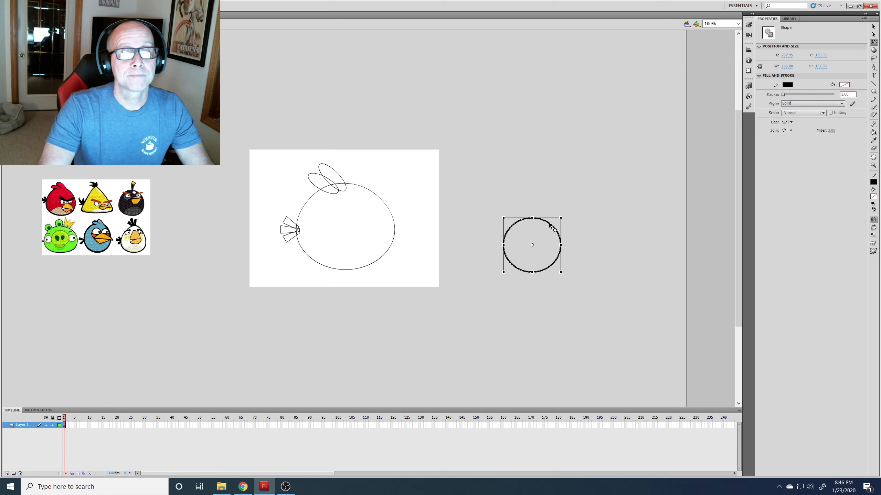
# Place the oval across the body's bottom edge, widened to about 192 px, and delete its arc outside the body
pyautogui.moveTo(543, 226); pyautogui.dragTo(377, 260)
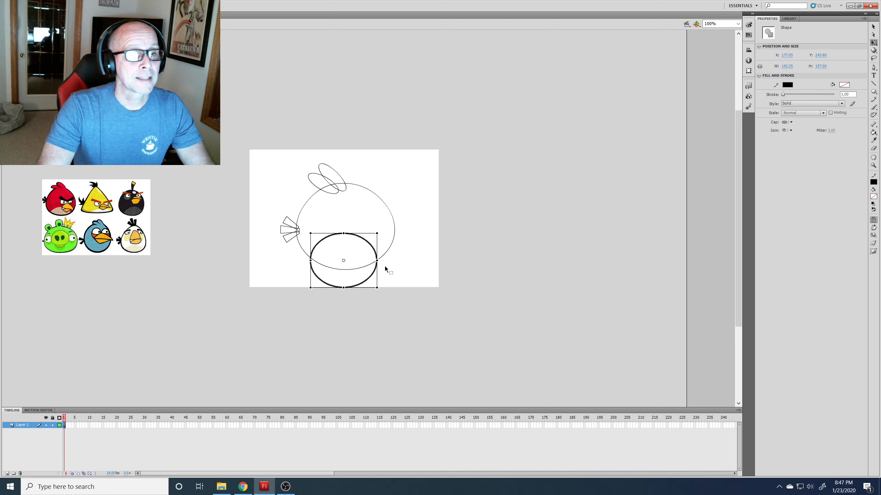
pyautogui.click(400, 265)
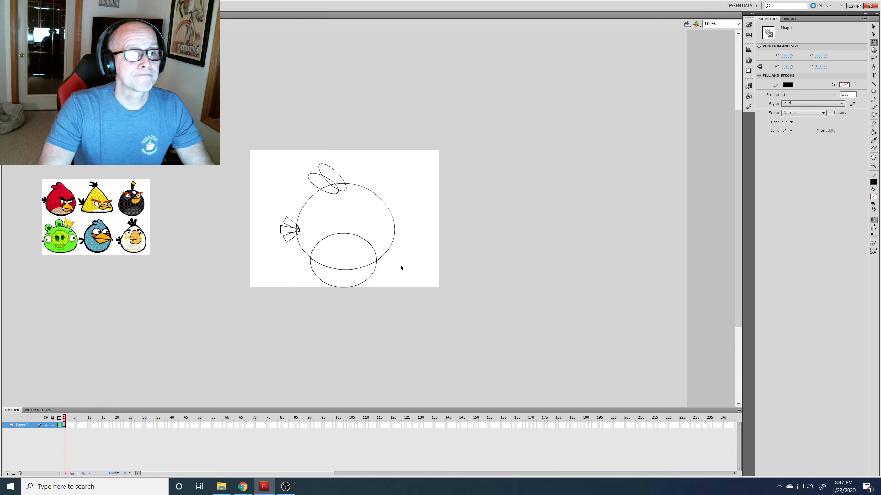
pyautogui.click(369, 281)
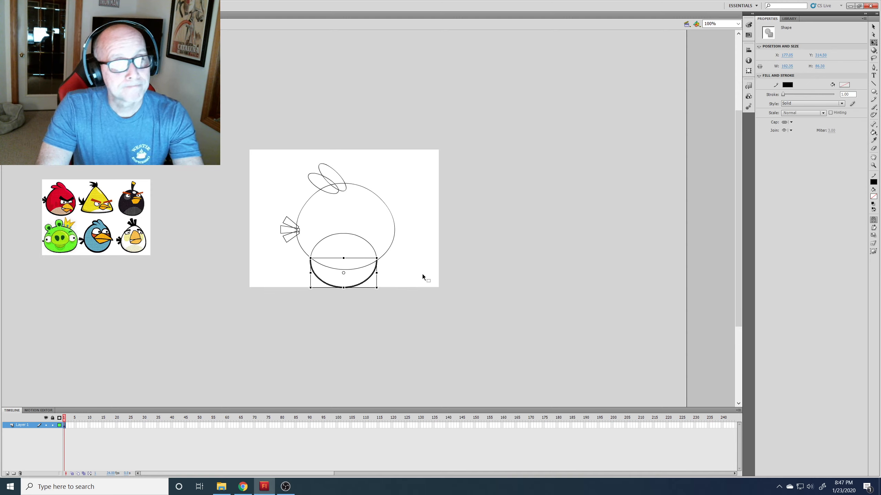
pyautogui.press('Delete')
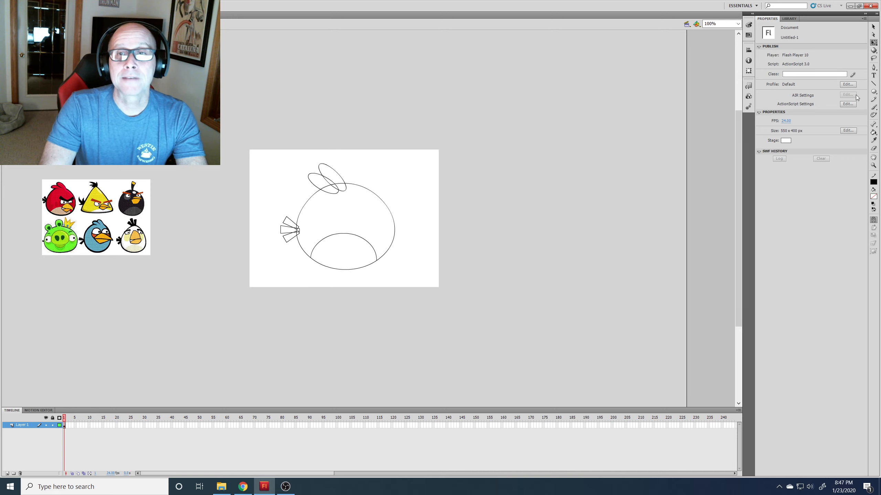
# Draw an eye circle and a 14 px pupil circle right of the stage, and place the pupil inside the eye
pyautogui.click(873, 91)
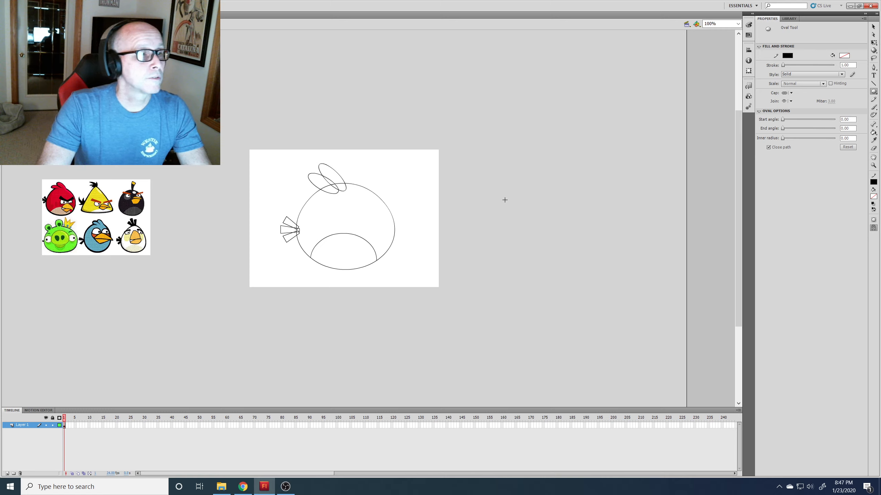
pyautogui.moveTo(492, 196); pyautogui.dragTo(512, 213)
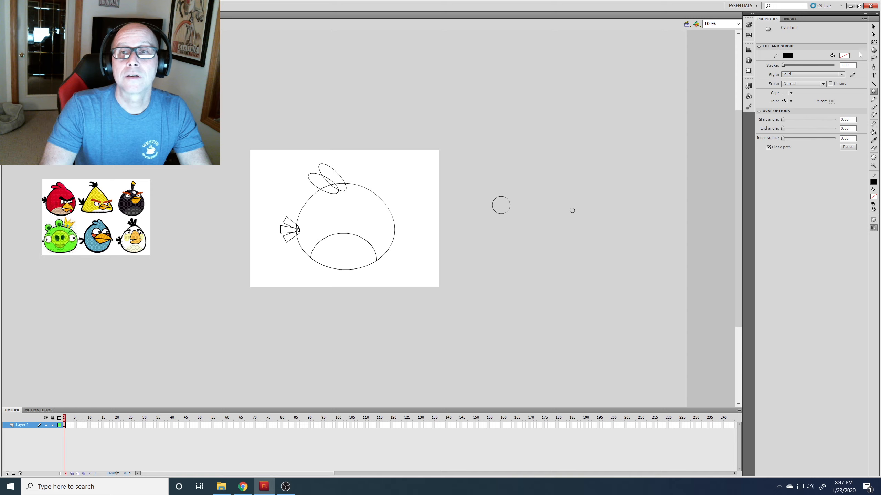
pyautogui.click(873, 27)
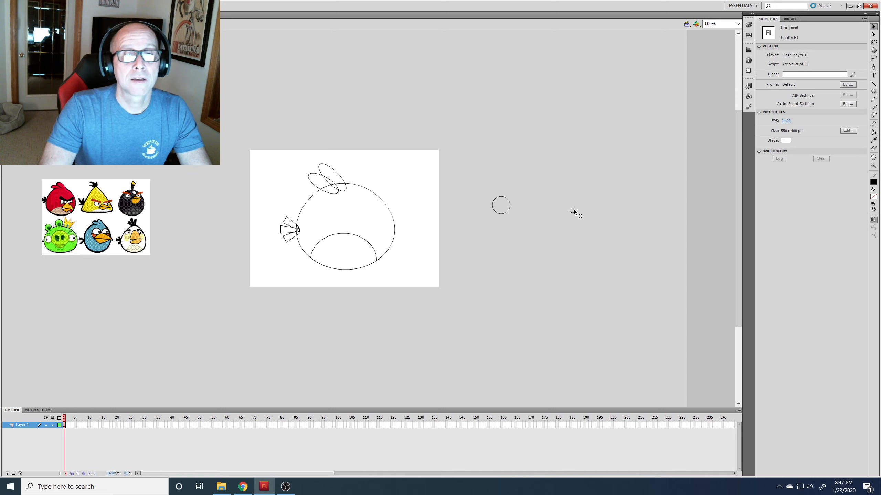
pyautogui.click(574, 210)
pyautogui.moveTo(573, 215); pyautogui.dragTo(504, 209)
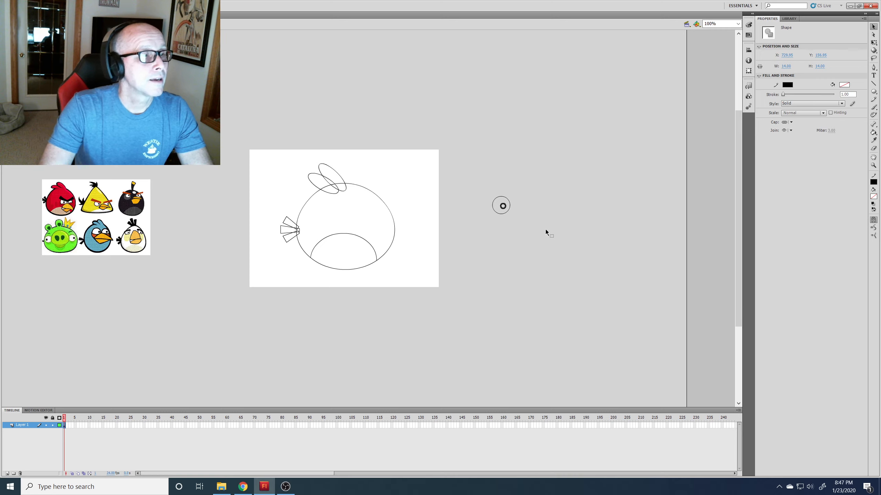
# Nudge the pupil 5 px down and 2 px to the right within the eye circle, then deselect it
pyautogui.press('Down')
pyautogui.press('Down')
pyautogui.press('Down')
pyautogui.press('Down')
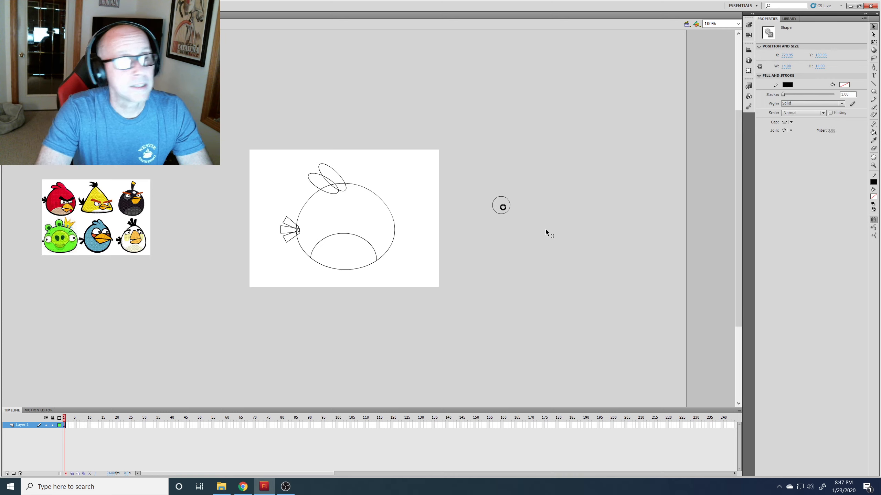
pyautogui.press('Down')
pyautogui.press('Right')
pyautogui.press('Right')
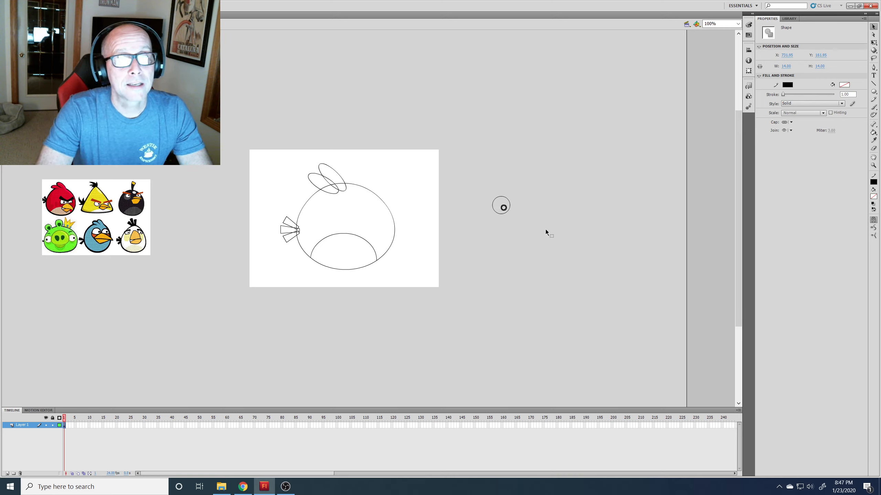
pyautogui.click(575, 208)
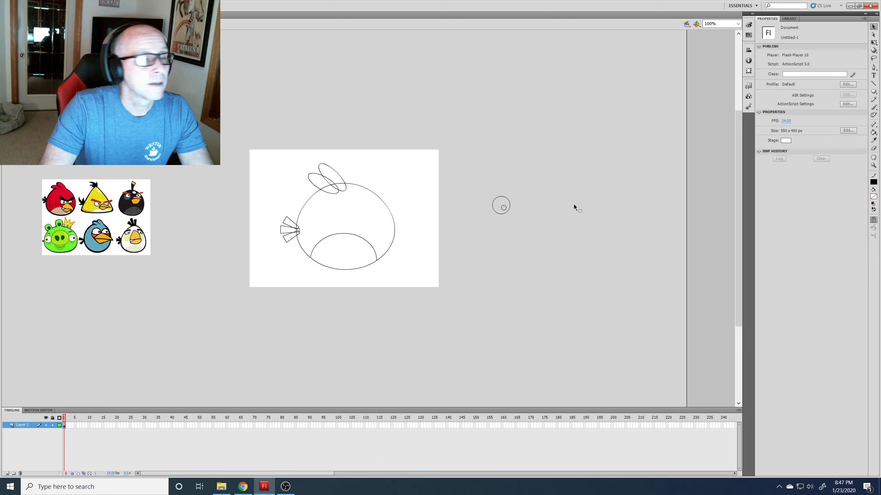
# Draw a second, slightly smaller unfilled eye circle just right of the first eye
pyautogui.click(873, 91)
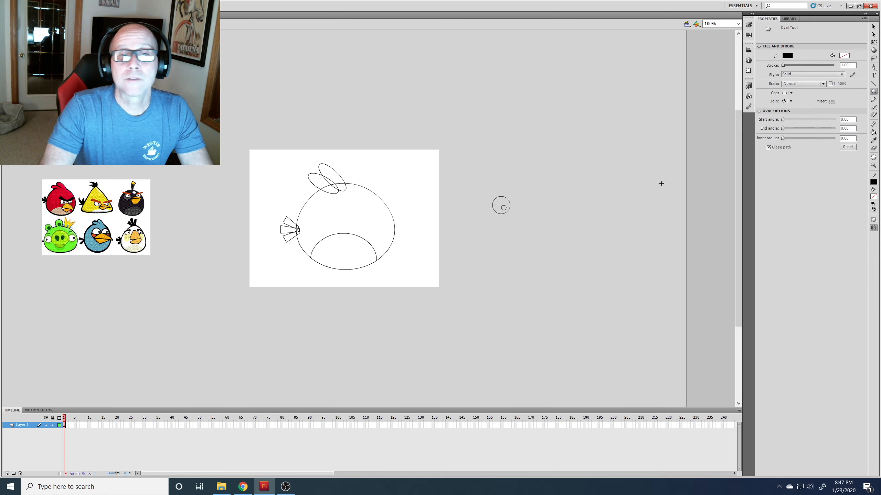
pyautogui.moveTo(518, 198); pyautogui.dragTo(534, 211)
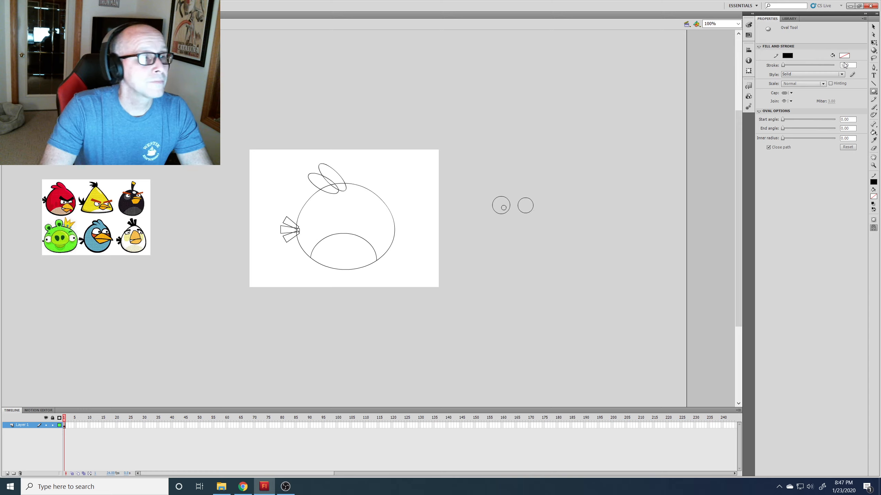
pyautogui.click(873, 26)
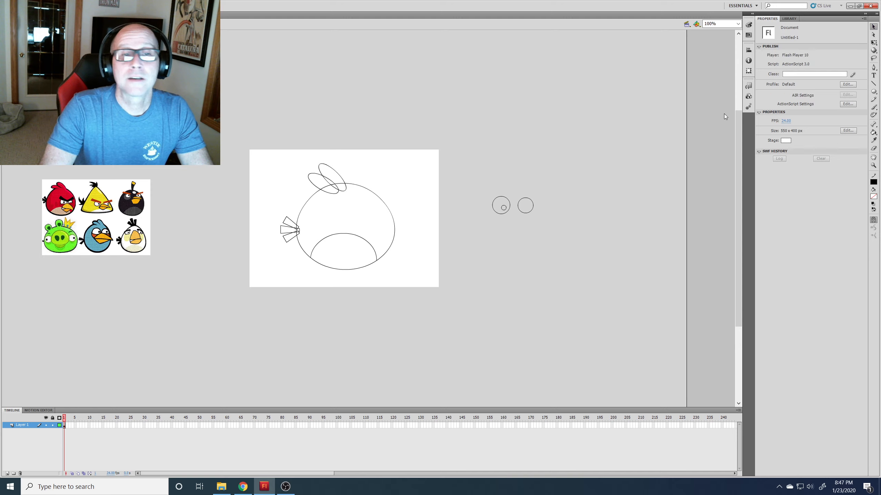
# Duplicate the first eye's pupil and scale the copy down to about 10.75 px
pyautogui.click(505, 207)
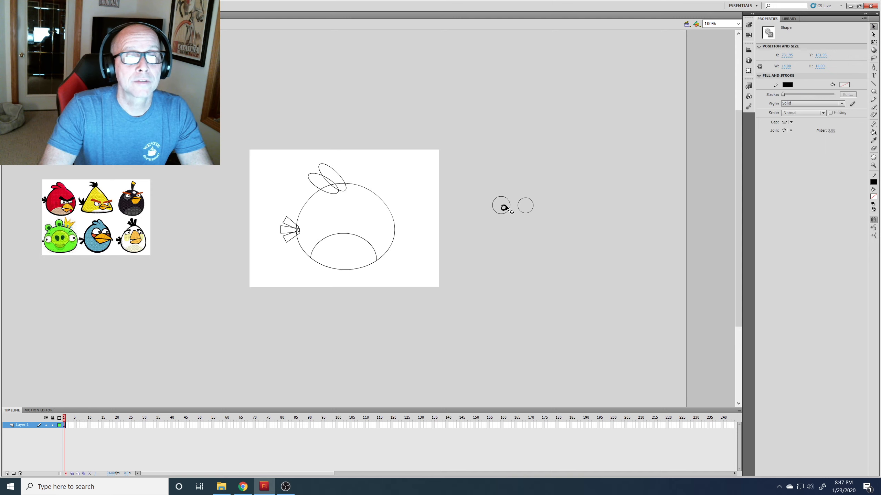
pyautogui.hotkey('ctrl', 'c')
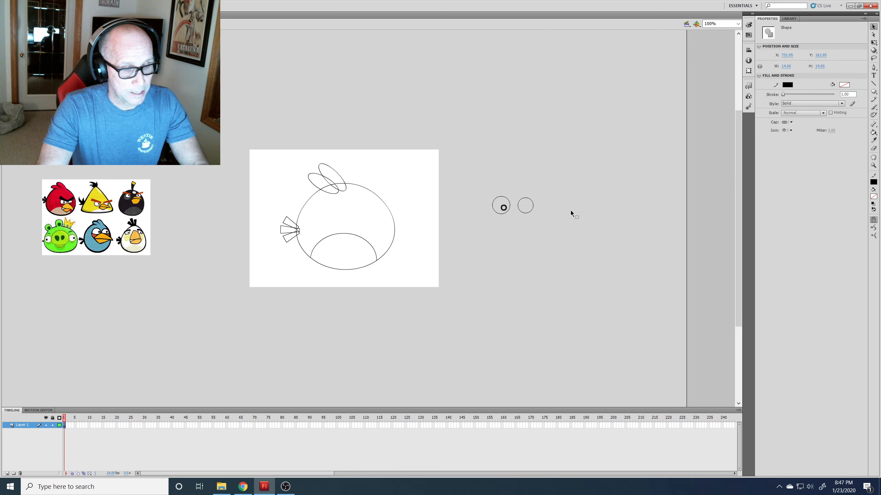
pyautogui.hotkey('ctrl', 'v')
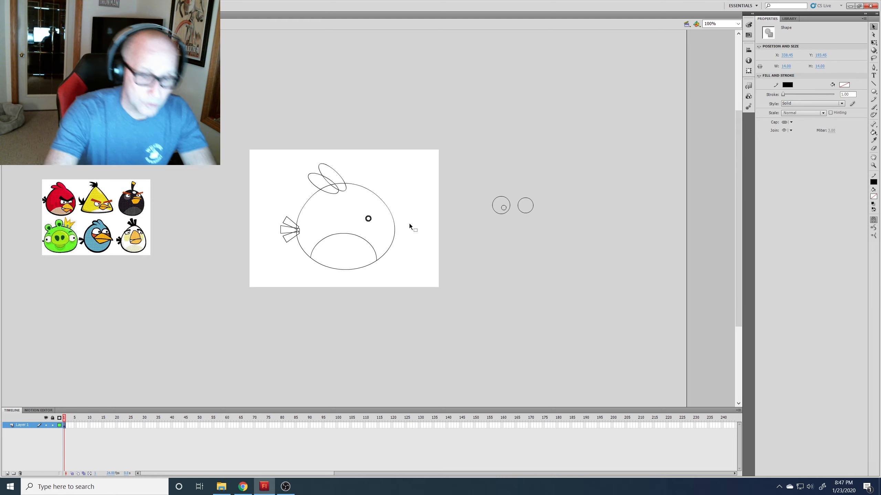
pyautogui.hotkey('ctrl', '=')
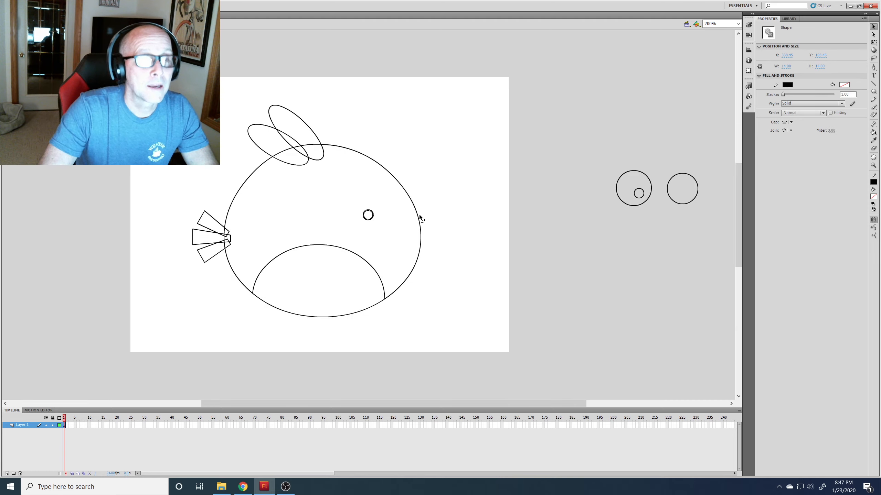
pyautogui.click(873, 42)
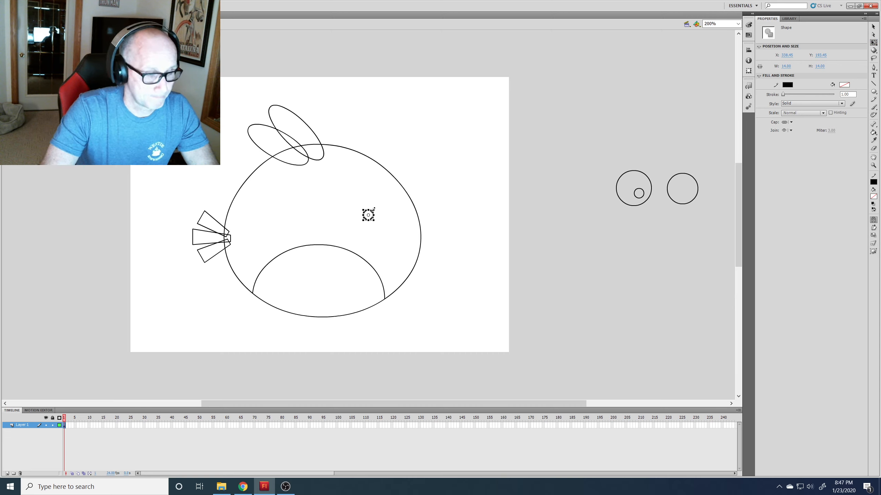
pyautogui.moveTo(373, 208); pyautogui.dragTo(370, 210)
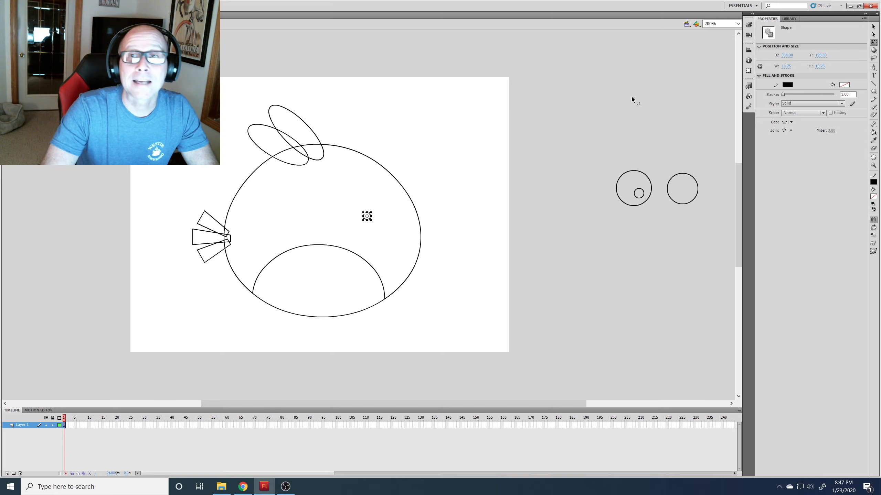
pyautogui.press('v')
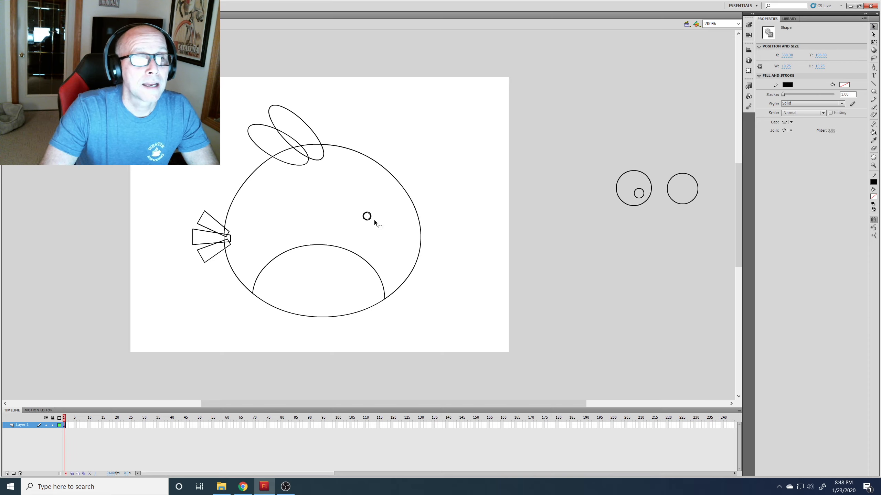
# Place the smaller pupil inside the second eye, nudge it up and left toward the first eye, and deselect it
pyautogui.moveTo(368, 221); pyautogui.dragTo(681, 200)
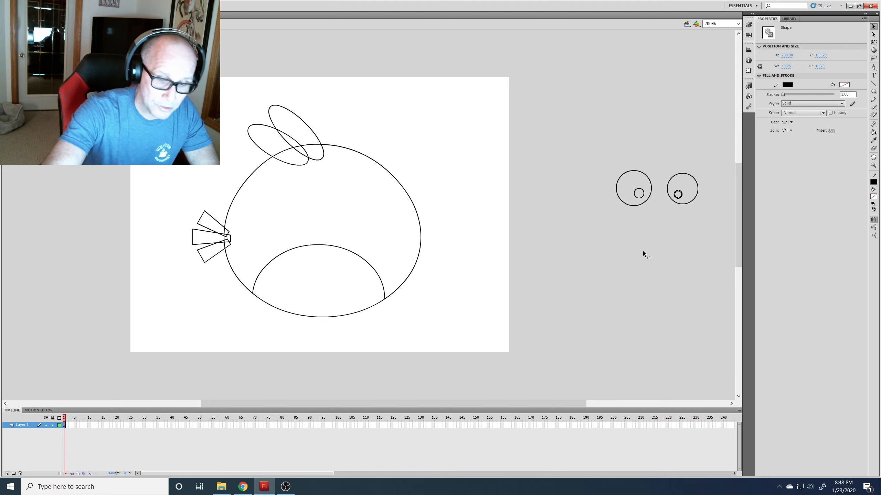
pyautogui.hotkey('ctrl', '-')
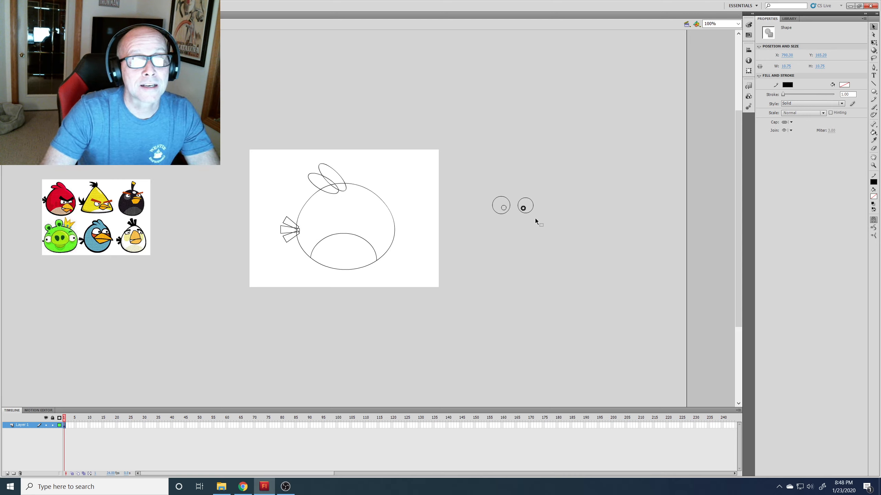
pyautogui.press('Up')
pyautogui.press('Up')
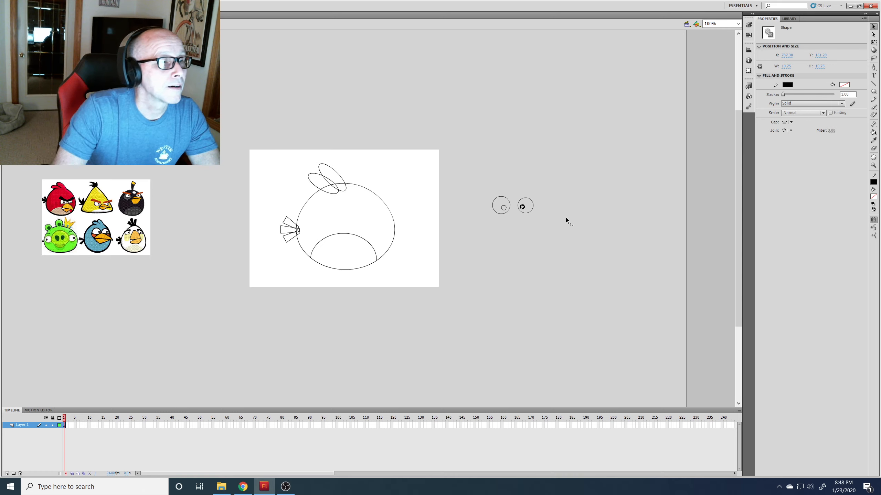
pyautogui.click(596, 209)
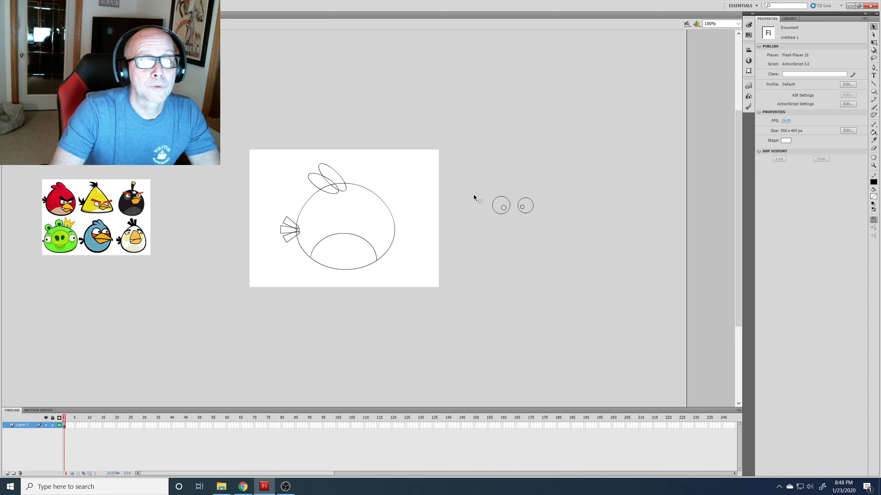
# Move the first eye with its pupil to slightly overlap the second eye, and delete the second eye's arc inside the first
pyautogui.moveTo(514, 225); pyautogui.dragTo(511, 219)
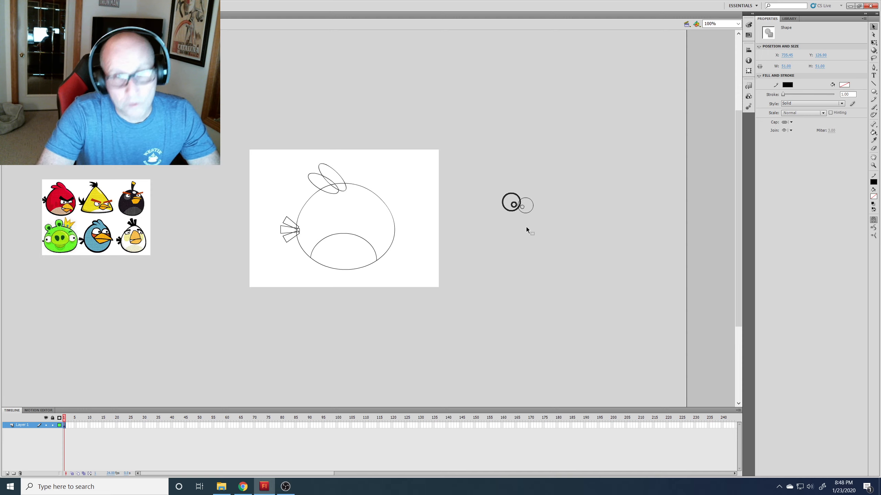
pyautogui.press('Down')
pyautogui.press('Down')
pyautogui.press('Down')
pyautogui.press('Down')
pyautogui.press('Down')
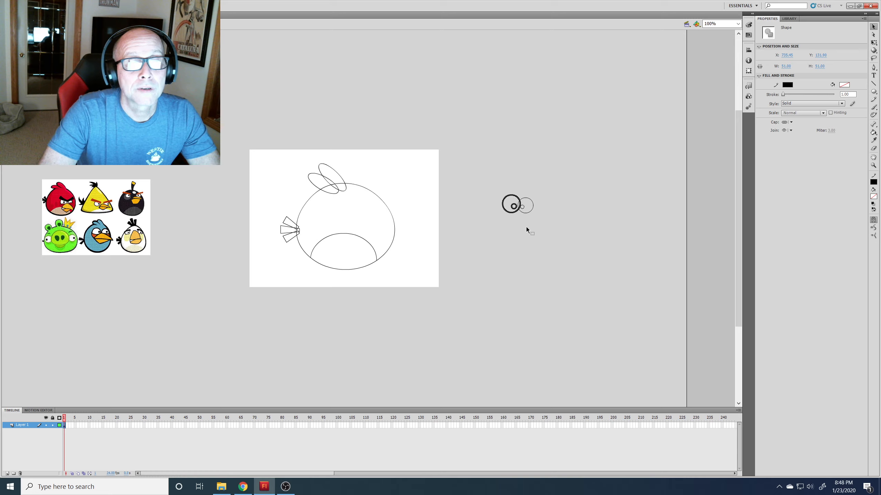
pyautogui.press('Down')
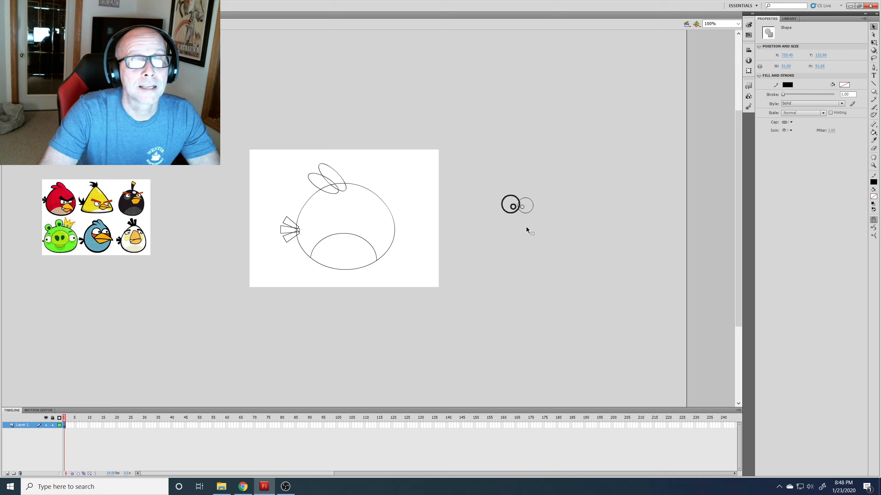
pyautogui.click(529, 225)
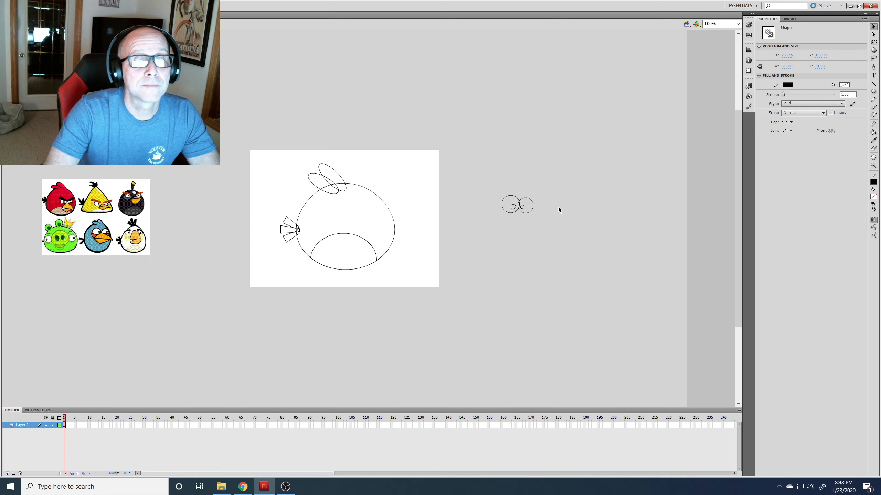
pyautogui.click(518, 205)
pyautogui.press('Delete')
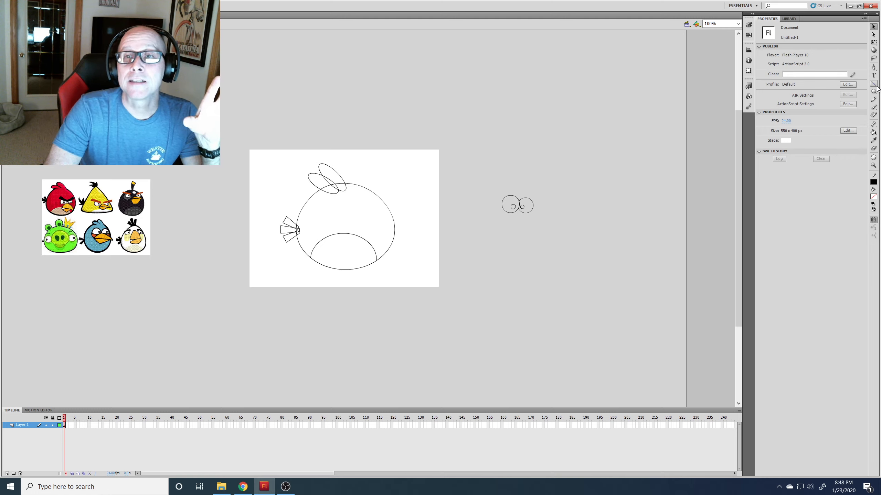
# Draw an unfilled circle about 54 px wide below the eyes and duplicate it
pyautogui.click(874, 91)
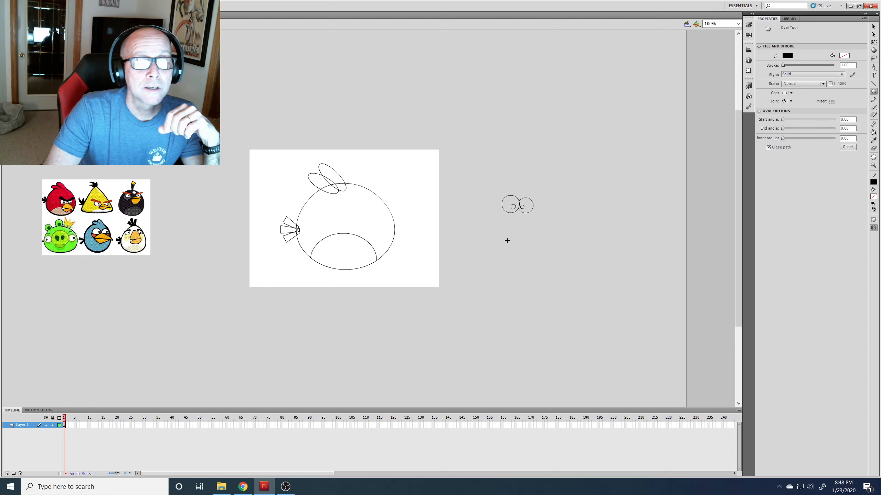
pyautogui.moveTo(508, 240); pyautogui.dragTo(527, 257)
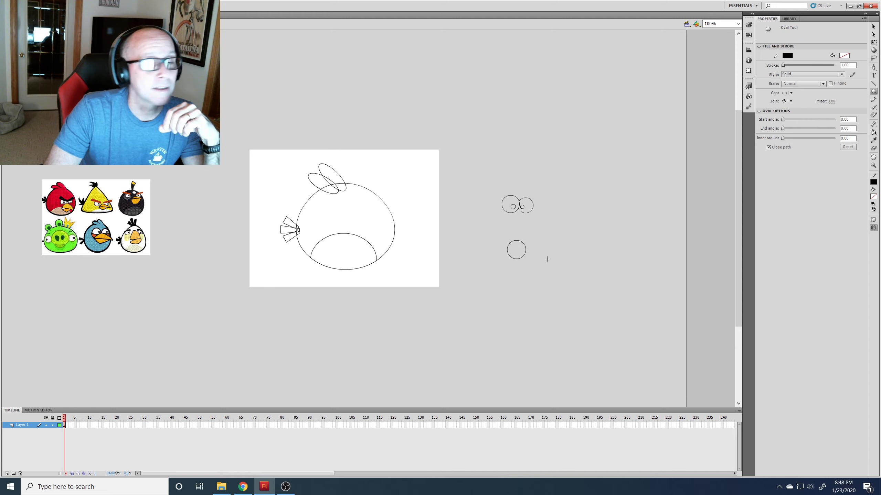
pyautogui.click(873, 26)
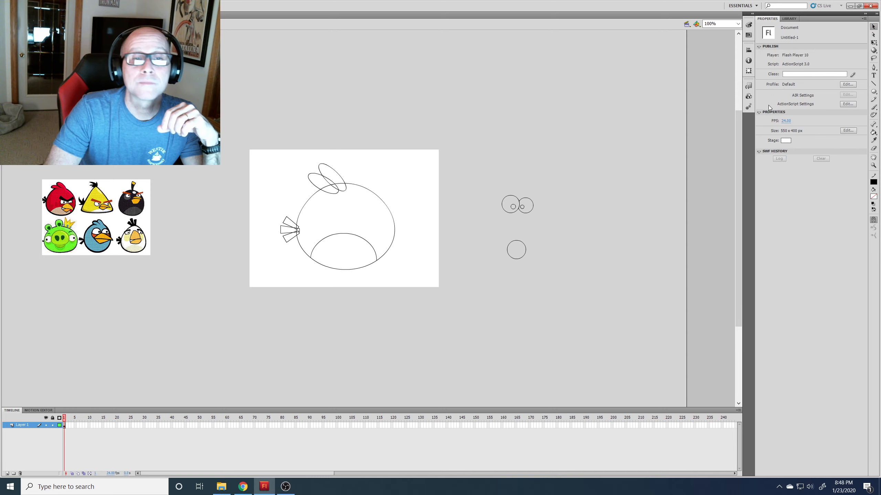
pyautogui.click(527, 248)
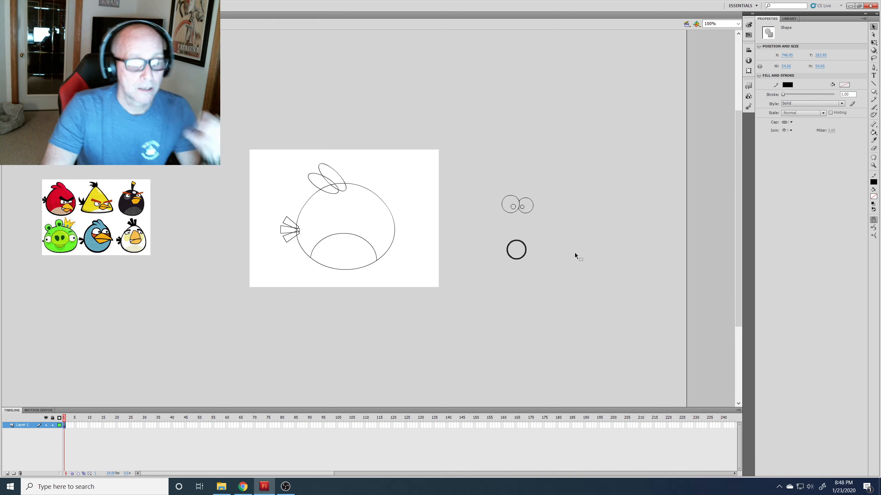
pyautogui.hotkey('ctrl', 'c')
pyautogui.hotkey('ctrl', 'v')
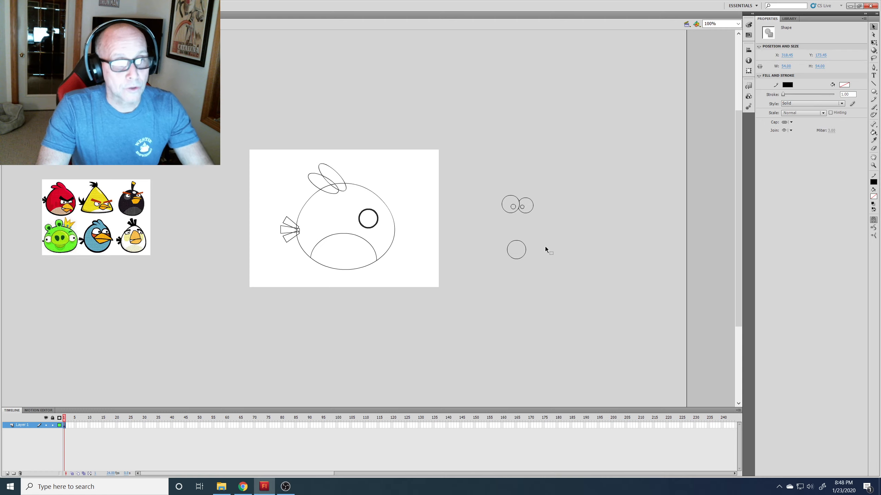
# Place the duplicate circle across the first eye's lower edge, then delete the eye's arc inside it and the circle's arc outside the eye
pyautogui.moveTo(374, 228); pyautogui.dragTo(516, 230)
pyautogui.press('Up')
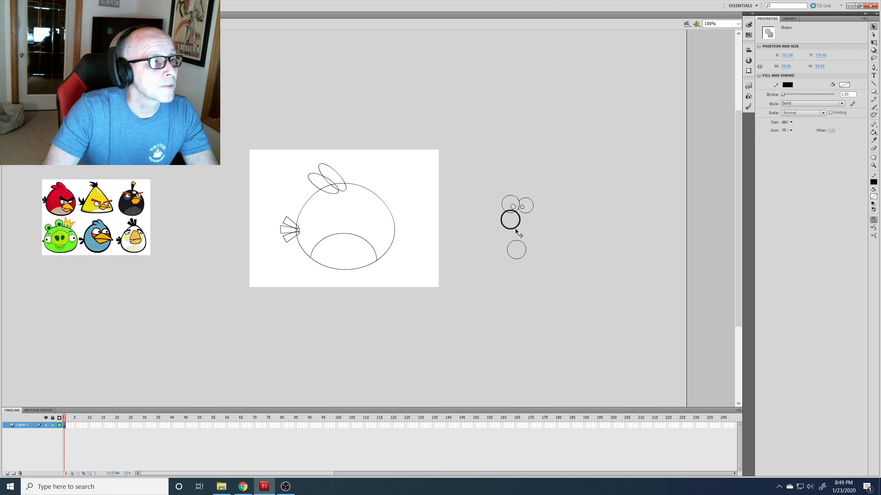
pyautogui.click(538, 224)
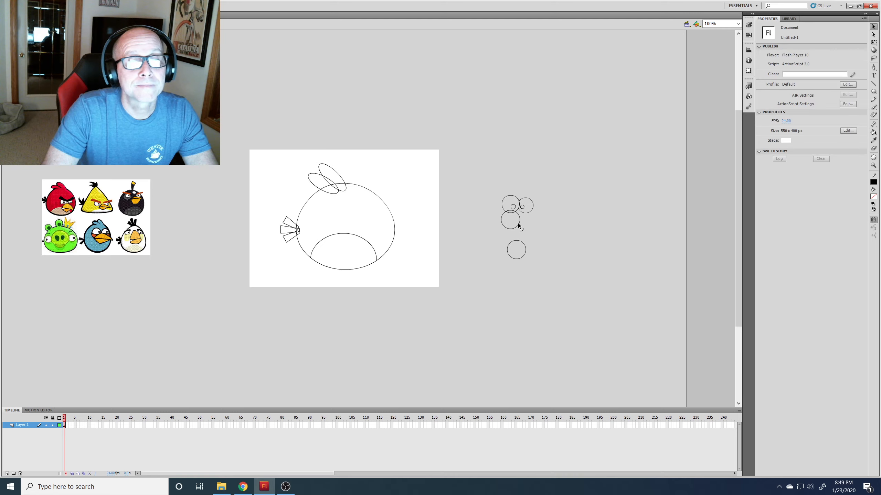
pyautogui.click(511, 213)
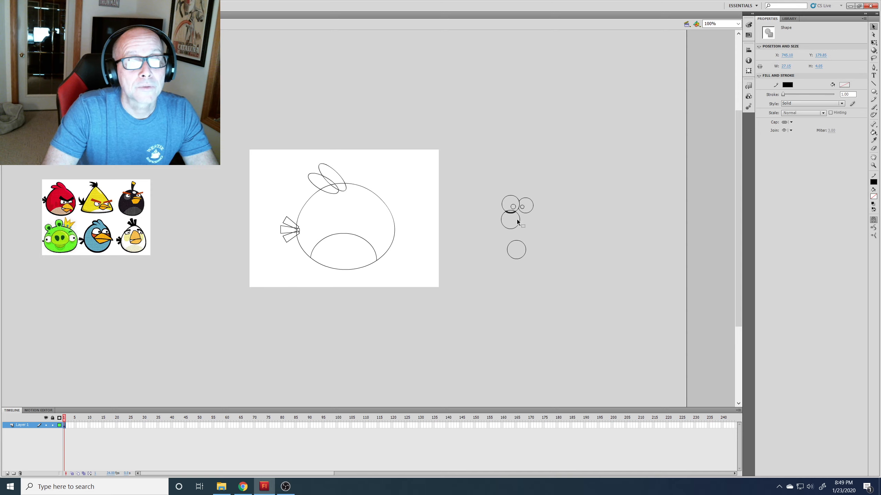
pyautogui.press('Delete')
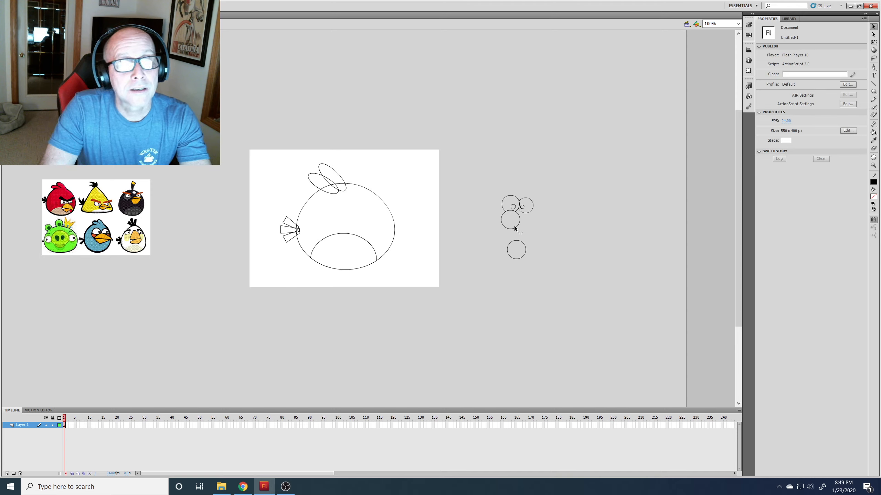
pyautogui.click(515, 228)
pyautogui.press('Delete')
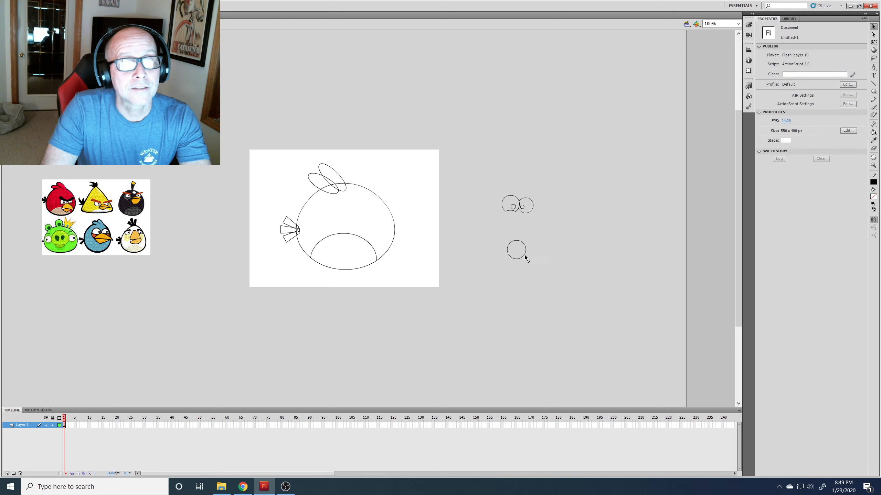
# Move the remaining circle across the second eye's lower edge, nudge it slightly up and left, and deselect it
pyautogui.moveTo(492, 230); pyautogui.dragTo(539, 272)
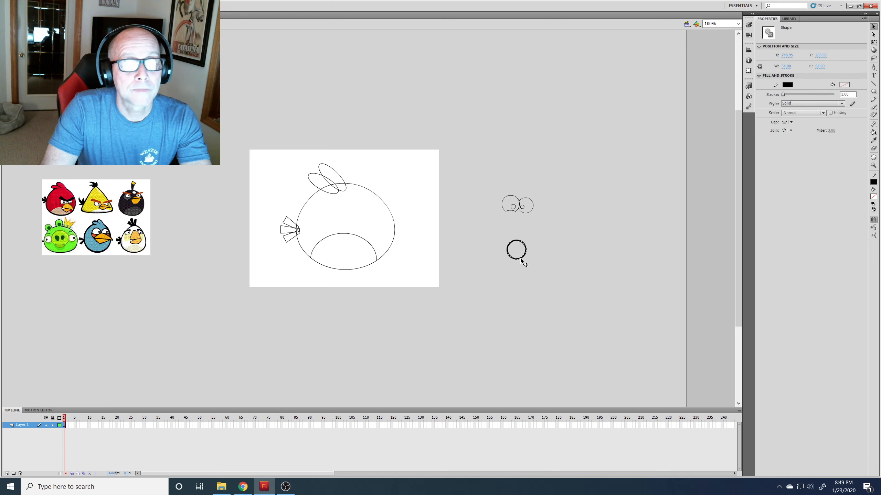
pyautogui.moveTo(521, 260); pyautogui.dragTo(535, 230)
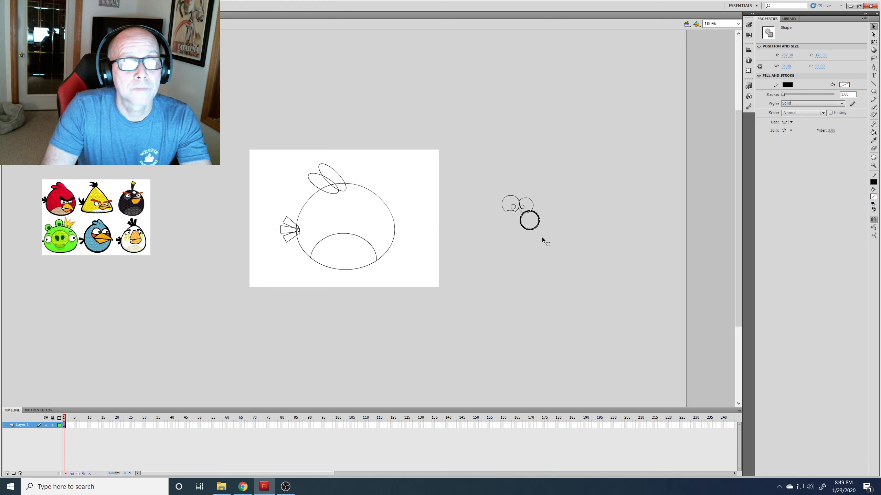
pyautogui.press('Up')
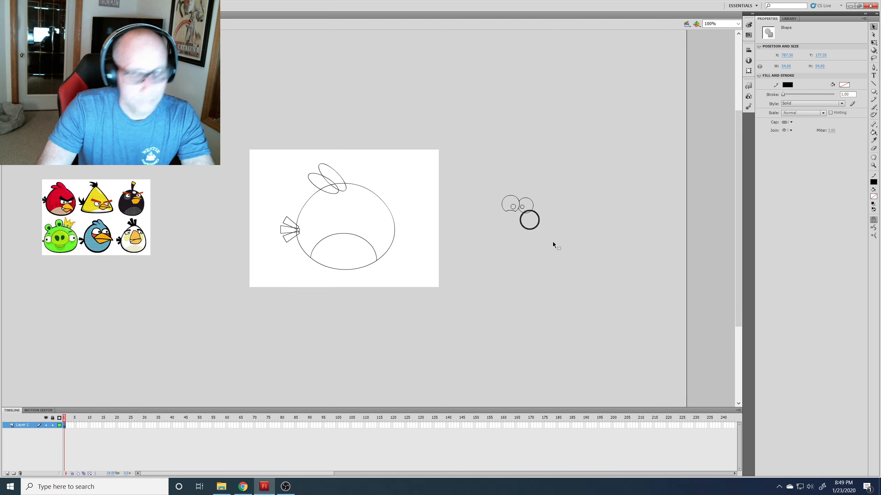
pyautogui.press('Left')
pyautogui.press('Left')
pyautogui.press('Up')
pyautogui.press('Up')
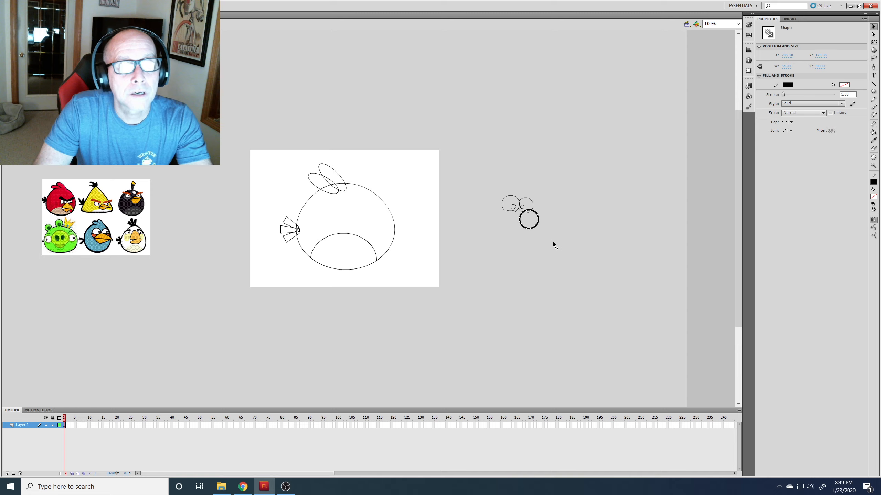
pyautogui.click(575, 237)
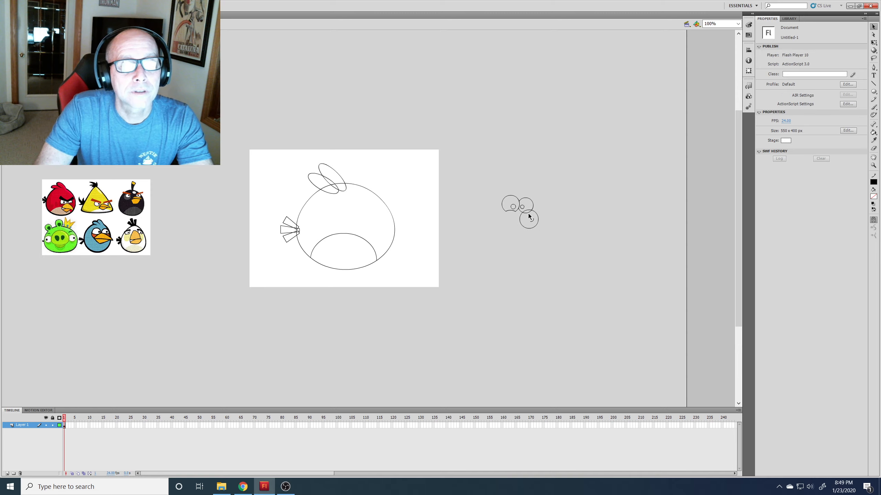
# Delete the second eye's arc inside the circle and the circle's arc outside the eye
pyautogui.click(527, 211)
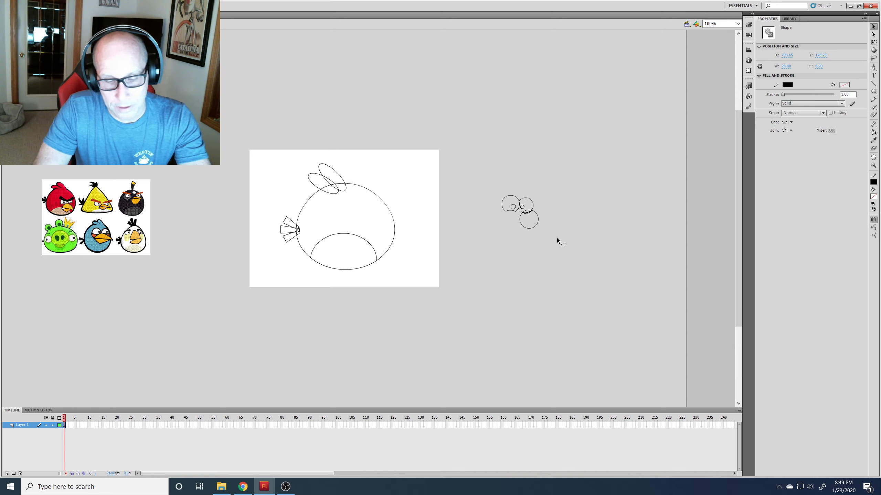
pyautogui.press('Delete')
pyautogui.click(533, 230)
pyautogui.press('Delete')
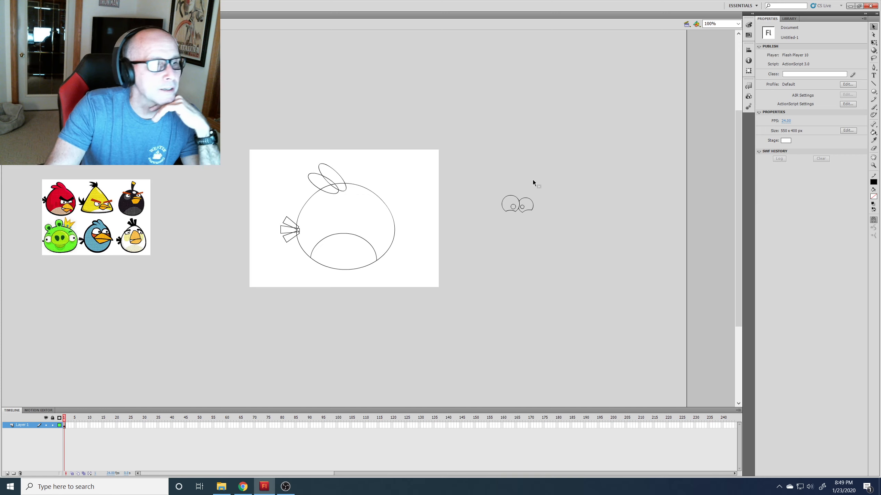
# Move both eyes with their pupils onto the bird's face above the belly, nudge them slightly left, and deselect them
pyautogui.moveTo(485, 182)
pyautogui.mouseDown()
pyautogui.moveTo(552, 229)
pyautogui.moveTo(512, 212)
pyautogui.moveTo(365, 225)
pyautogui.mouseUp()
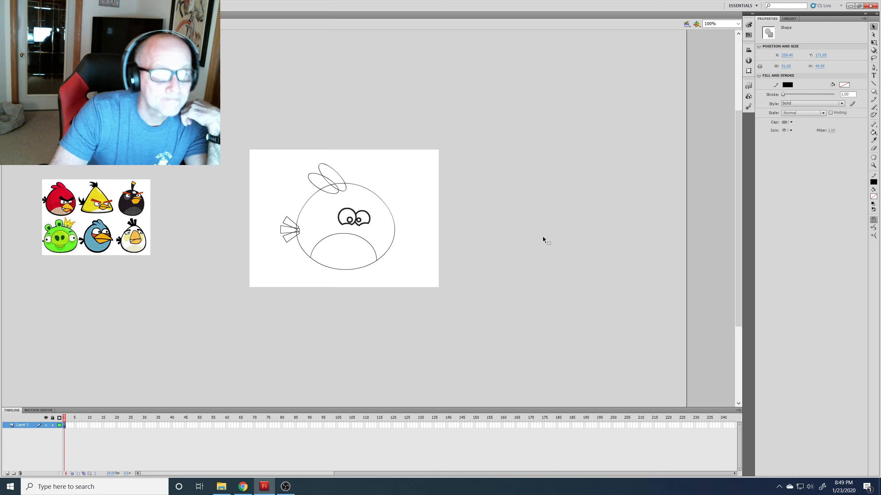
pyautogui.press('Left')
pyautogui.press('Left')
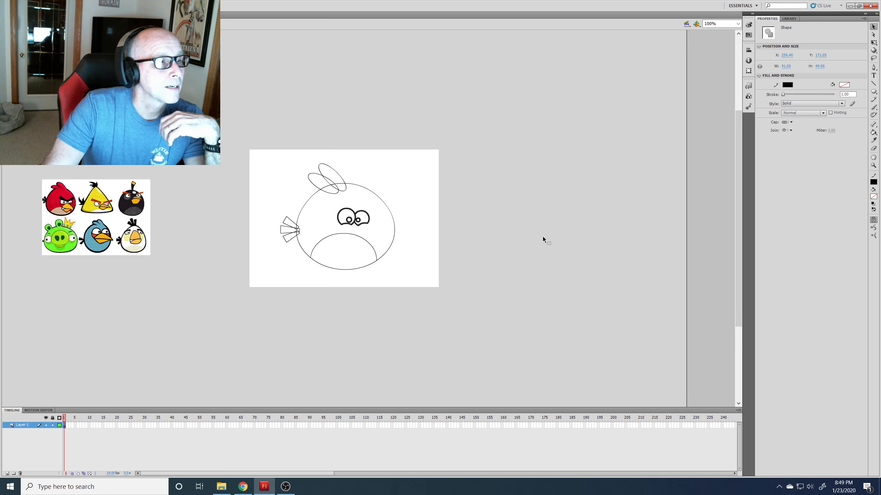
pyautogui.click(520, 214)
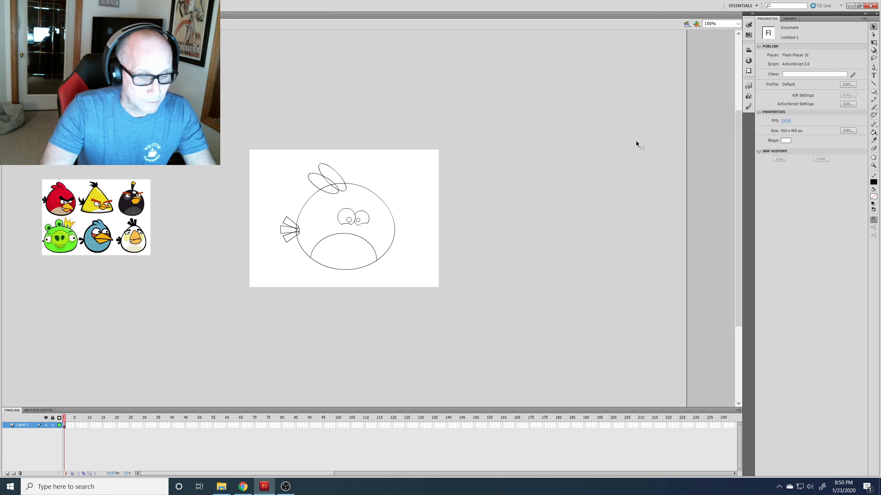
# Draw an unfilled rectangle about 88 px wide and 29 px high beside the stage, and lower its upper-right corner to taper it
pyautogui.press('r')
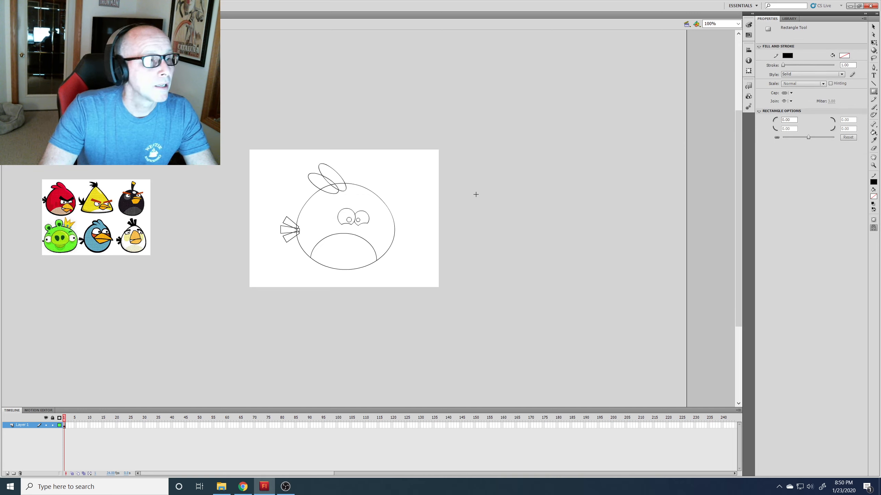
pyautogui.moveTo(476, 195); pyautogui.dragTo(505, 205)
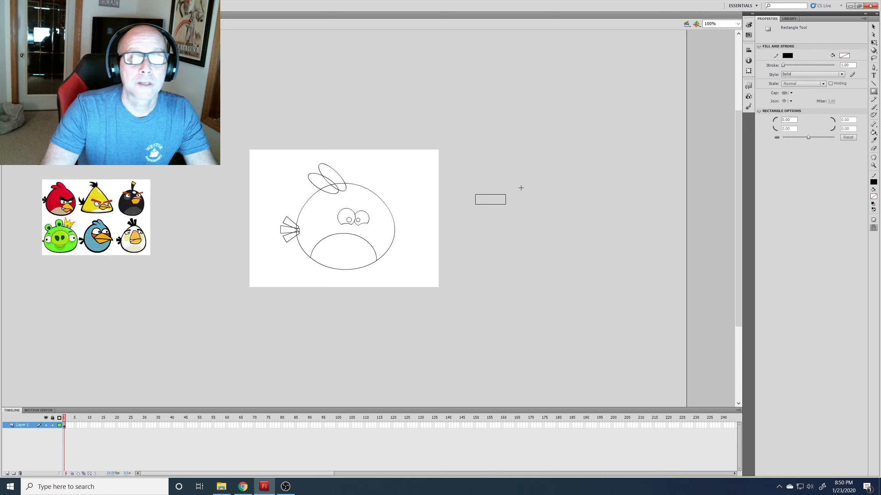
pyautogui.click(873, 26)
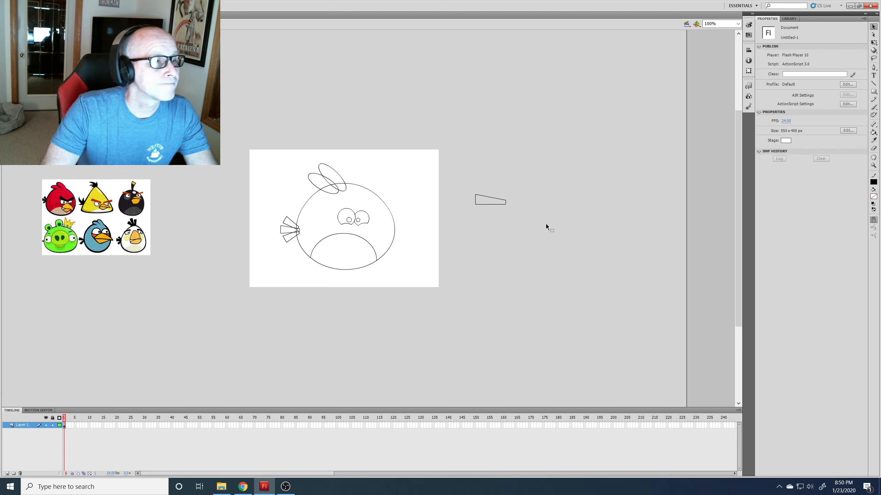
# Rotate the tapered rectangle slightly clockwise so it slants like an eyebrow
pyautogui.moveTo(462, 178); pyautogui.dragTo(524, 222)
pyautogui.click(873, 43)
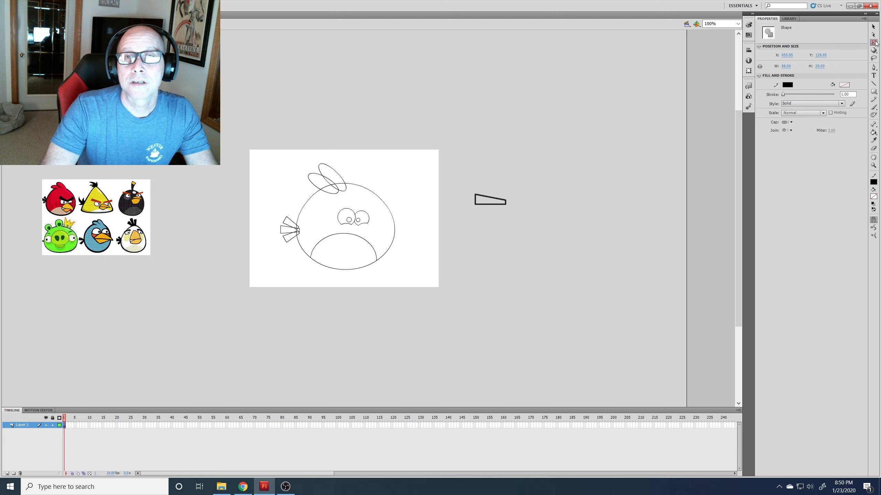
pyautogui.moveTo(515, 206); pyautogui.dragTo(518, 210)
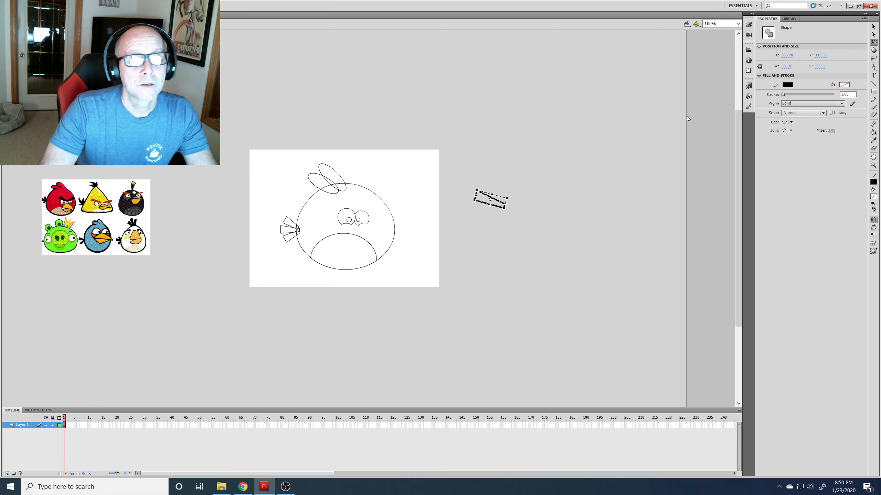
pyautogui.click(872, 28)
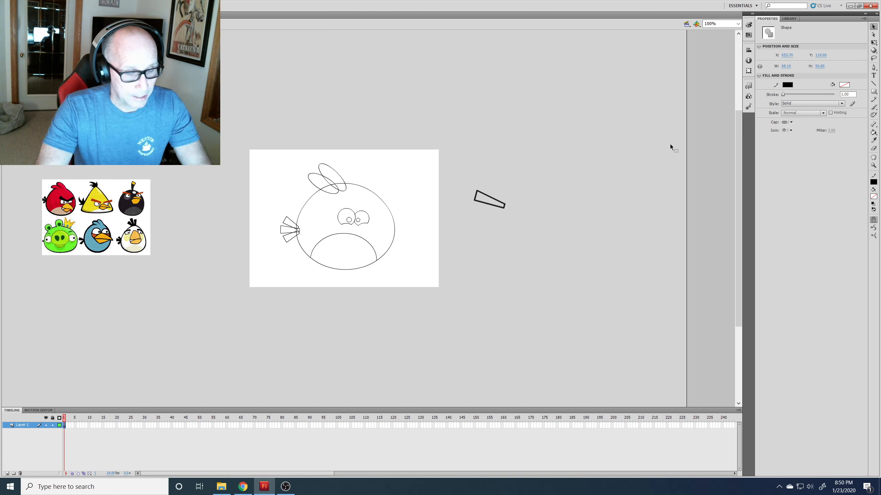
# Duplicate the slanted eyebrow, place the copy to its right, and flip the copy horizontally
pyautogui.hotkey('ctrl', 'v')
pyautogui.moveTo(384, 228); pyautogui.dragTo(551, 207)
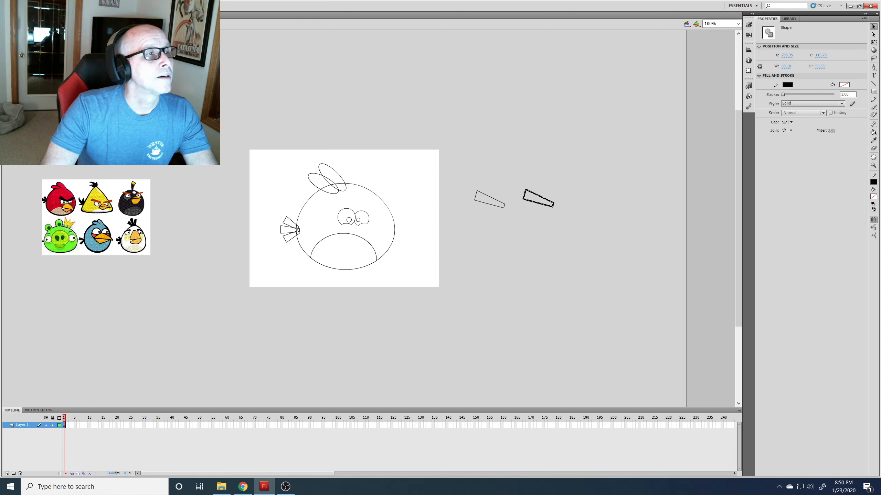
pyautogui.moveTo(101, 99)
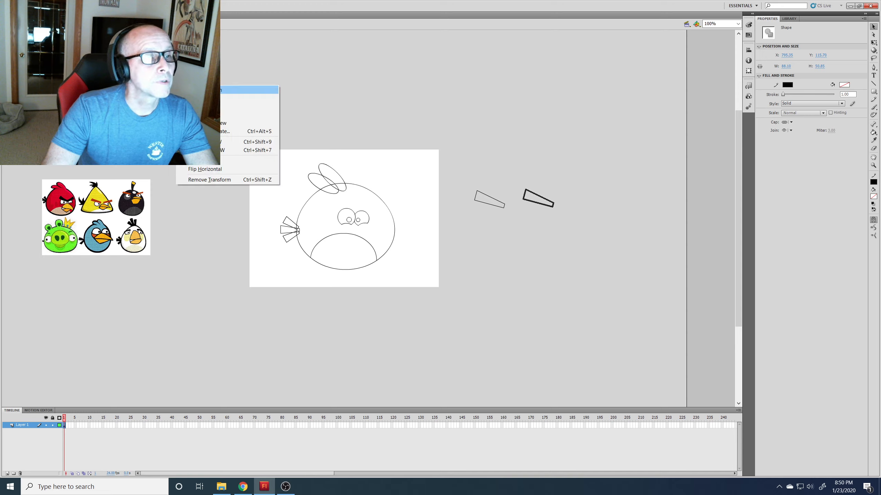
pyautogui.click(234, 169)
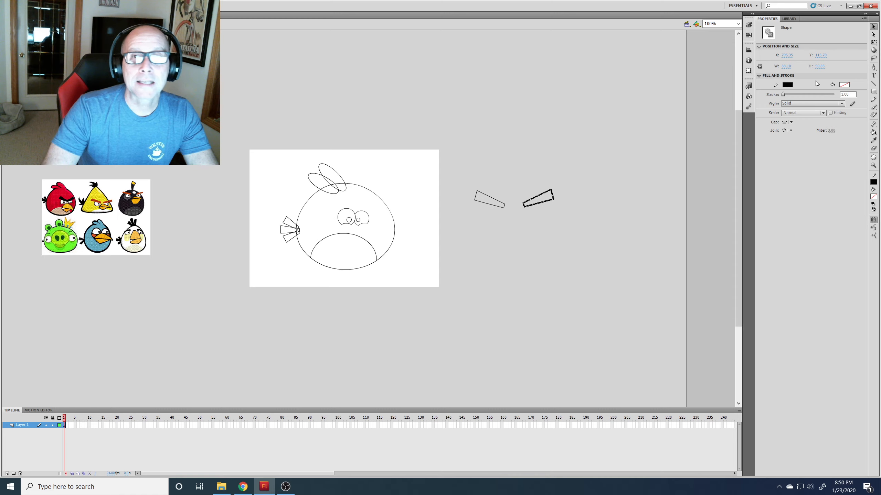
# Scale the flipped eyebrow down to about 65 px wide
pyautogui.press('q')
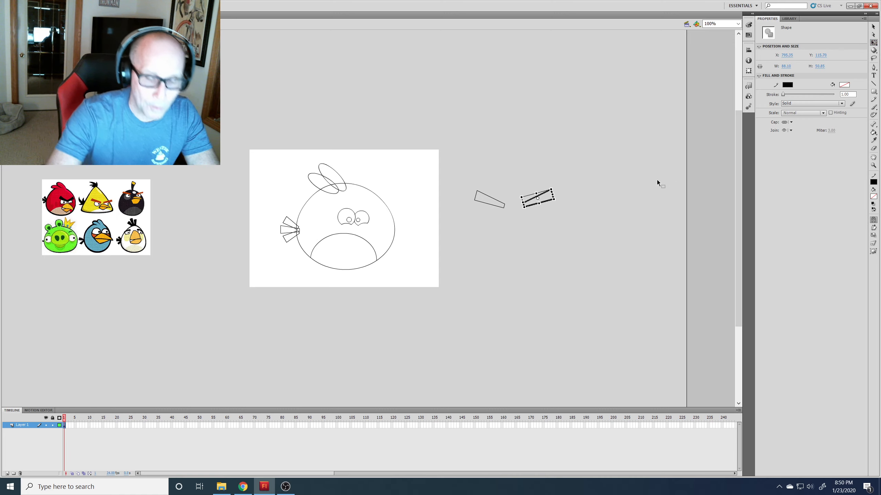
pyautogui.hotkey('ctrl', '=')
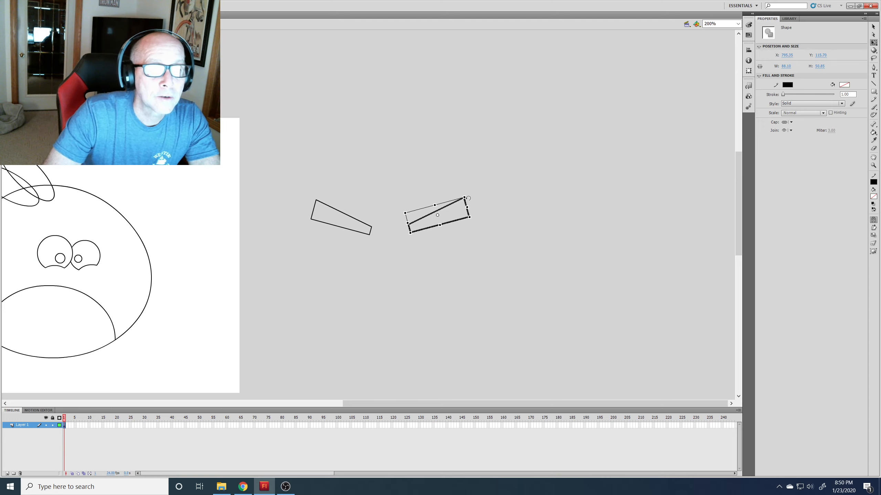
pyautogui.moveTo(464, 198); pyautogui.dragTo(453, 214)
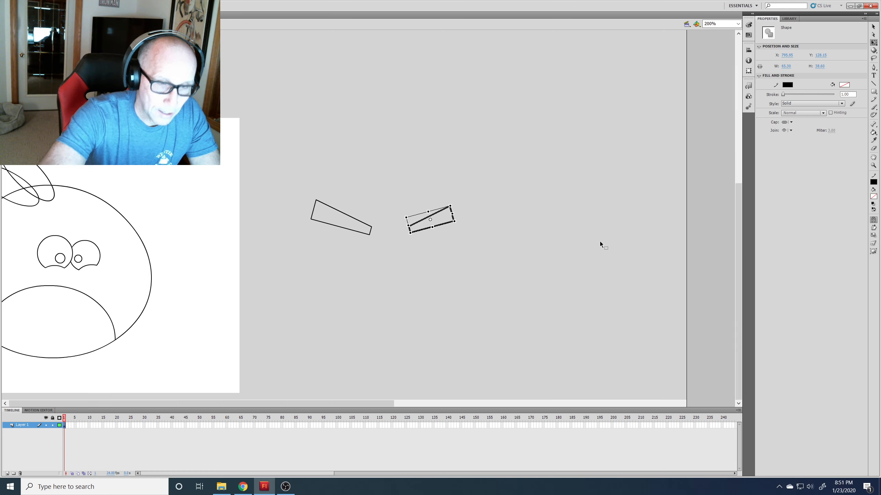
pyautogui.hotkey('ctrl', '1')
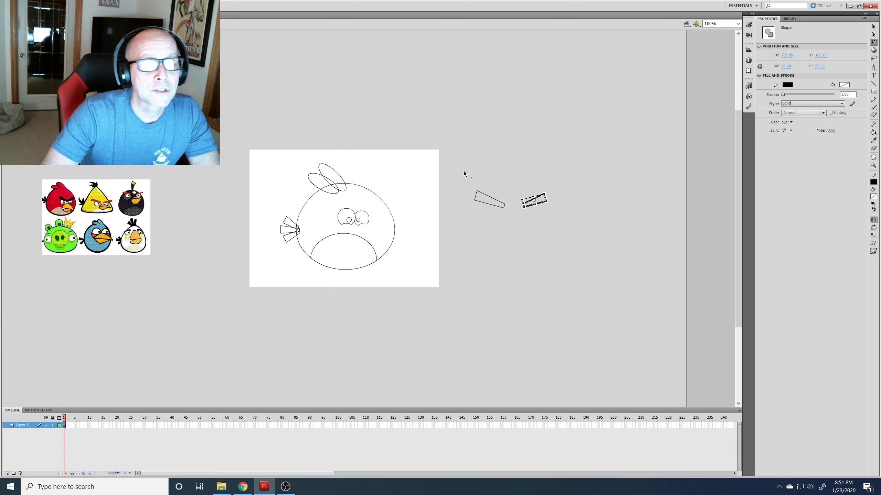
pyautogui.click(873, 27)
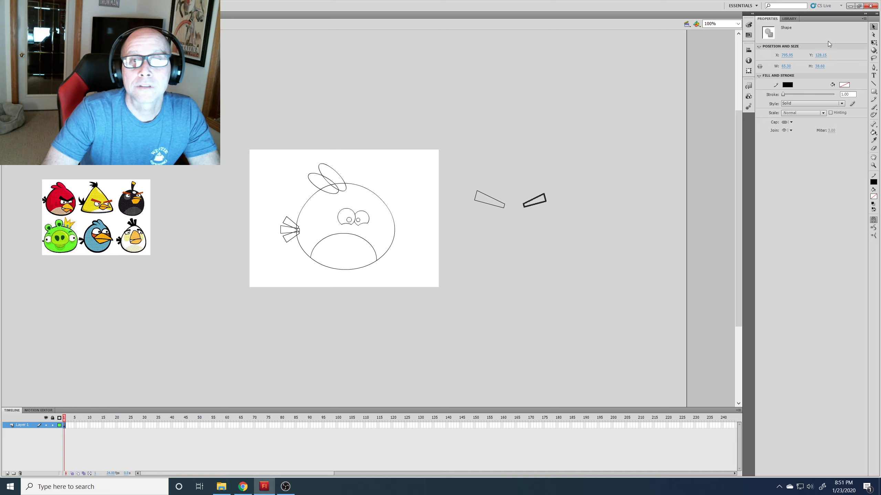
# Place the larger eyebrow over the first eye and the smaller eyebrow over the second eye, with their inner ends meeting
pyautogui.moveTo(461, 179); pyautogui.dragTo(351, 212)
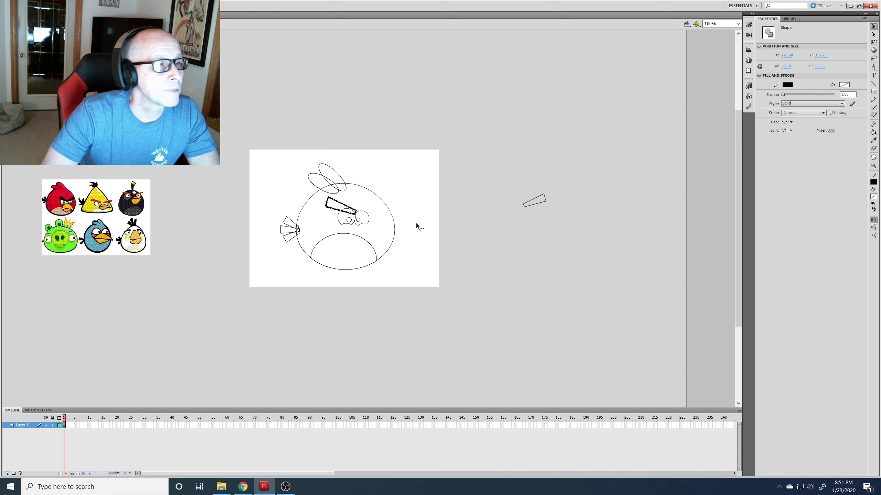
pyautogui.click(467, 198)
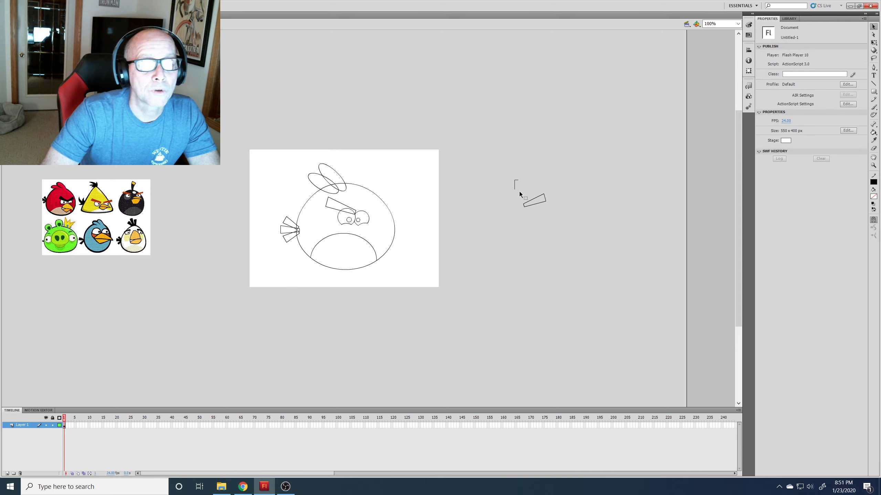
pyautogui.moveTo(518, 191); pyautogui.dragTo(558, 220)
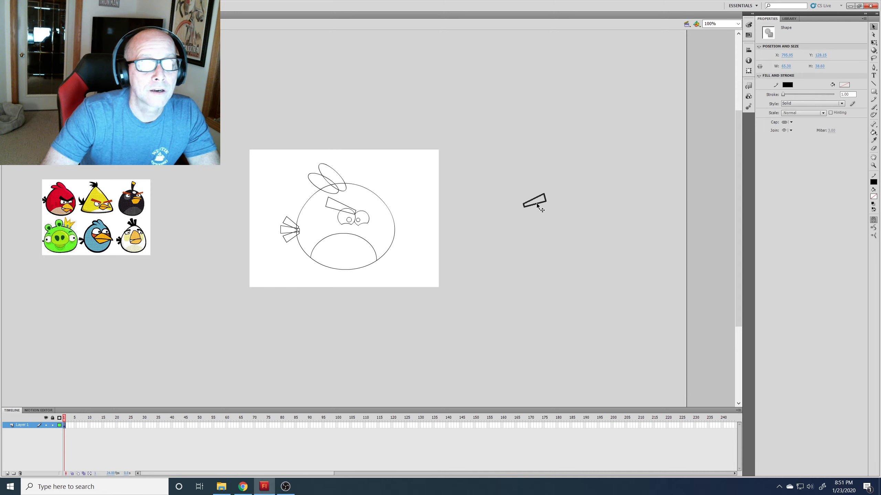
pyautogui.moveTo(537, 205); pyautogui.dragTo(367, 210)
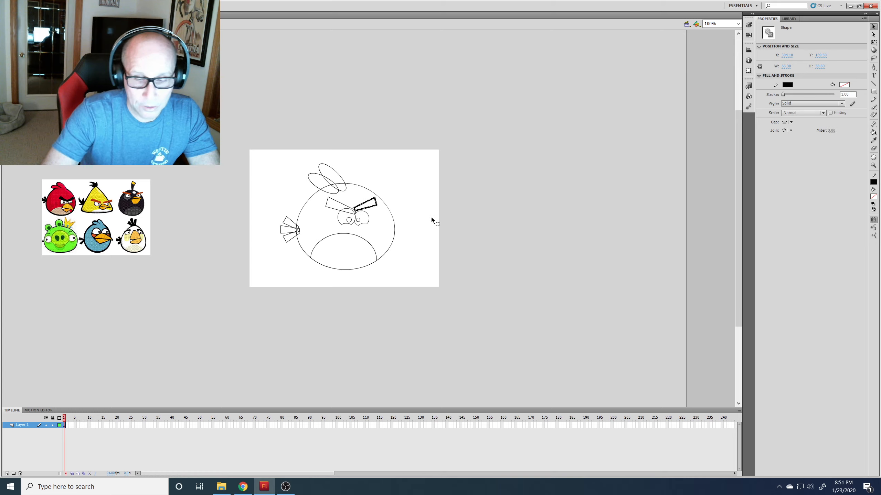
# Nudge the smaller eyebrow down and slightly left so its lower inner corner meets the larger eyebrow's, and deselect it
pyautogui.press('Down')
pyautogui.press('Down')
pyautogui.press('Down')
pyautogui.press('Down')
pyautogui.press('Down')
pyautogui.press('Down')
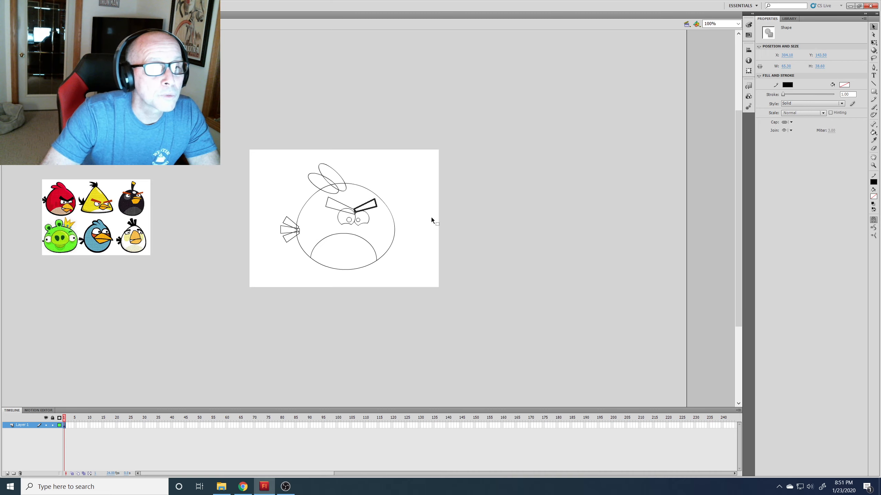
pyautogui.press('Down')
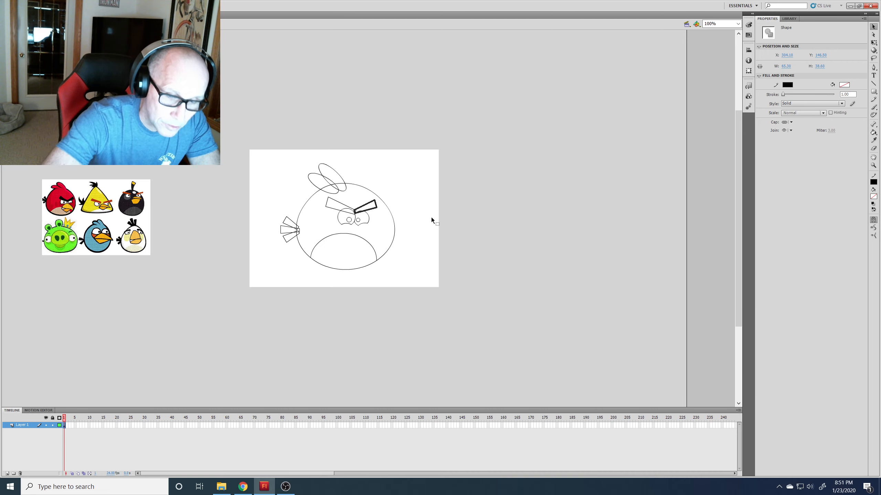
pyautogui.hotkey('ctrl', '=')
pyautogui.hotkey('ctrl', '=')
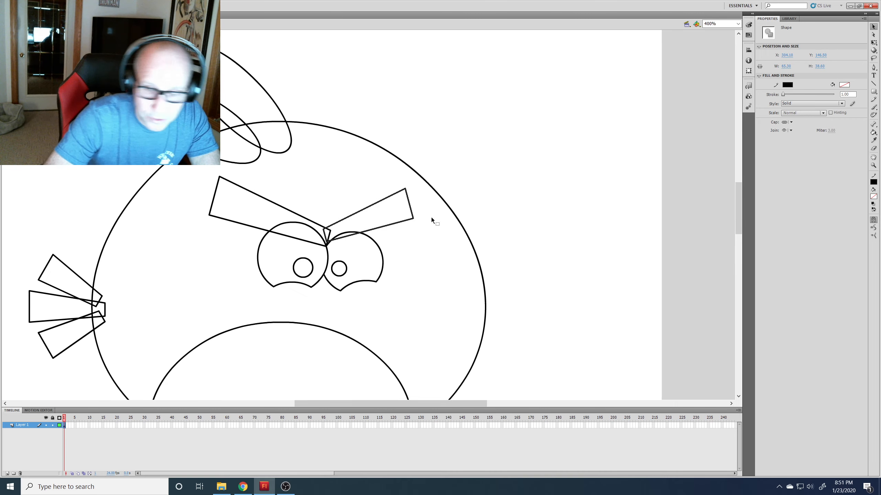
pyautogui.press('Down')
pyautogui.press('Down')
pyautogui.press('Down')
pyautogui.press('Down')
pyautogui.press('Down')
pyautogui.press('Down')
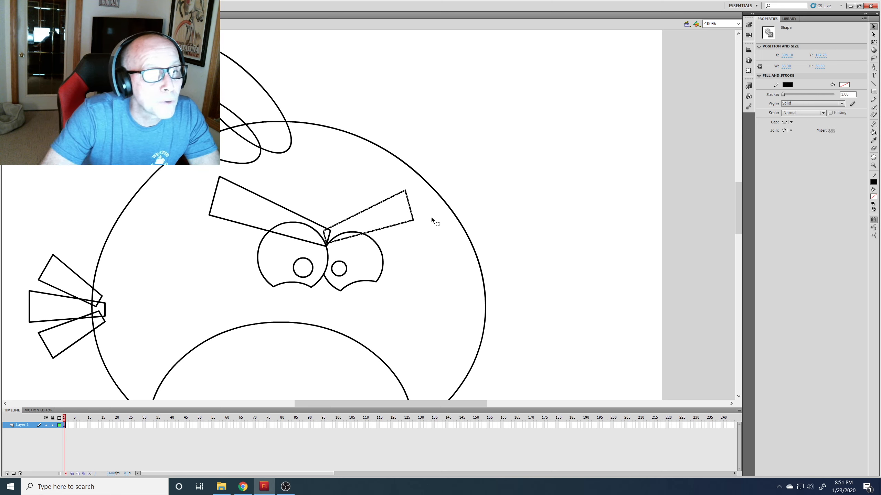
pyautogui.press('Down')
pyautogui.press('Down')
pyautogui.press('Down')
pyautogui.press('Down')
pyautogui.press('Left')
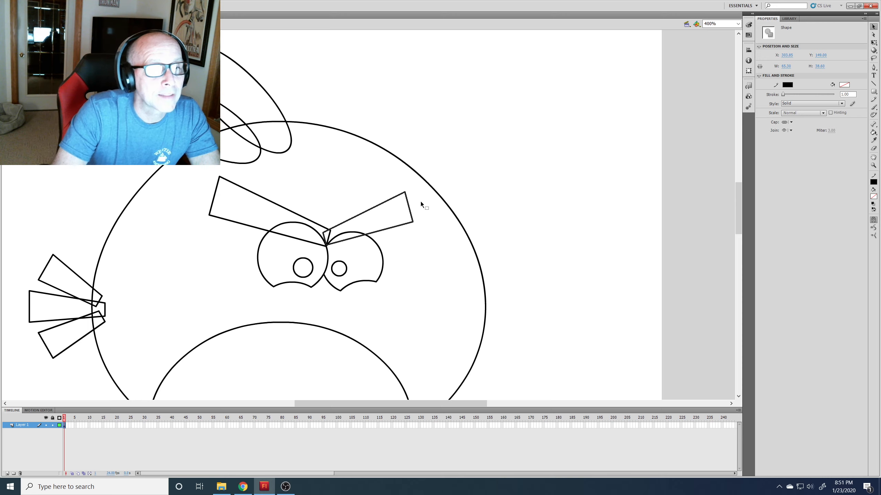
pyautogui.click(573, 203)
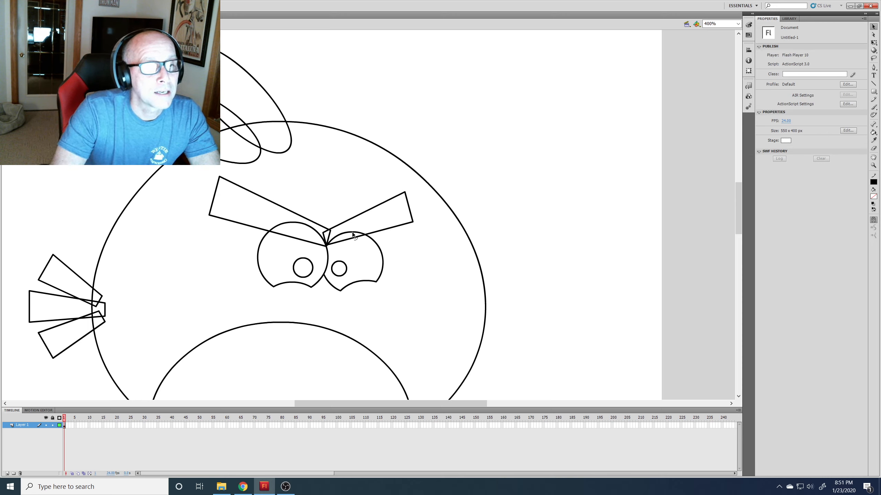
# Delete the overlapping inner end segments where the two eyebrows cross above the eyes
pyautogui.click(327, 233)
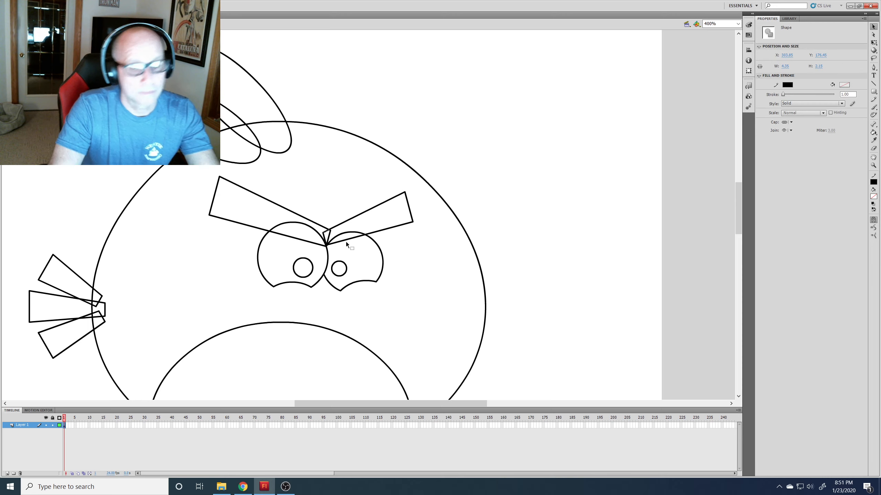
pyautogui.press('Delete')
pyautogui.click(324, 238)
pyautogui.press('Delete')
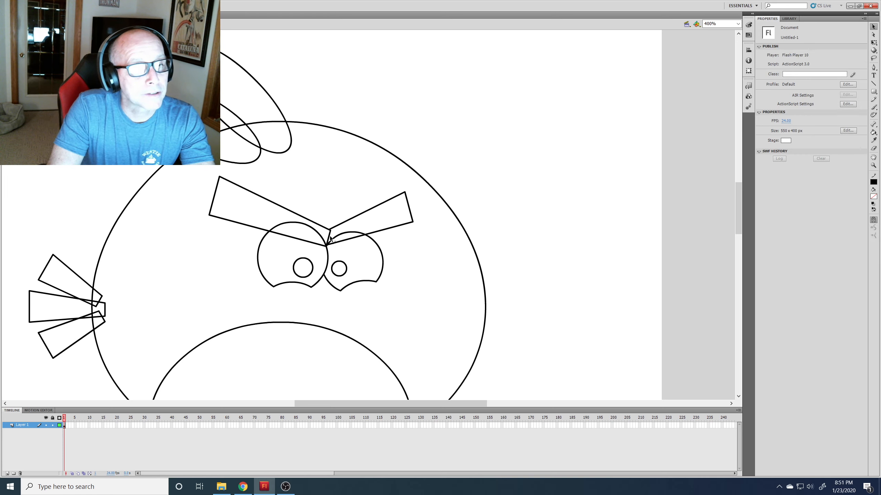
pyautogui.click(329, 236)
pyautogui.press('Delete')
# Delete the parts of both eye outlines inside the eyebrows and the tiny stub where the eyebrows' upper edges meet
pyautogui.click(344, 233)
pyautogui.press('Delete')
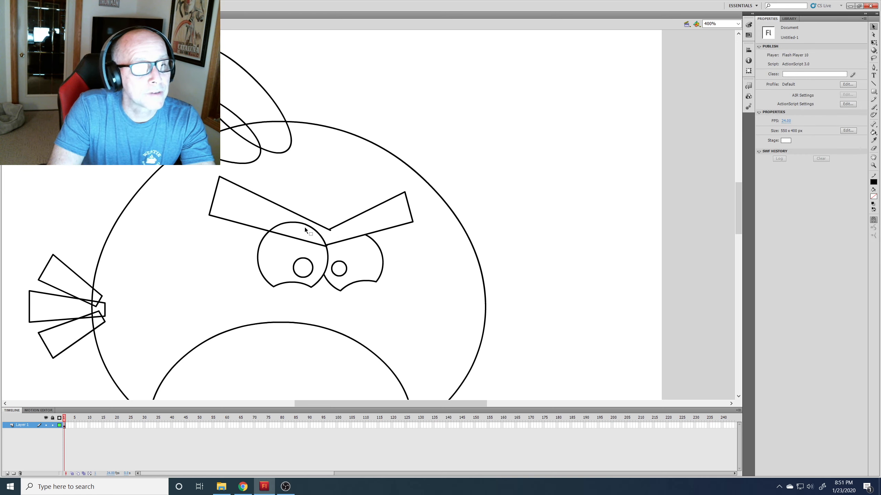
pyautogui.click(305, 225)
pyautogui.press('Delete')
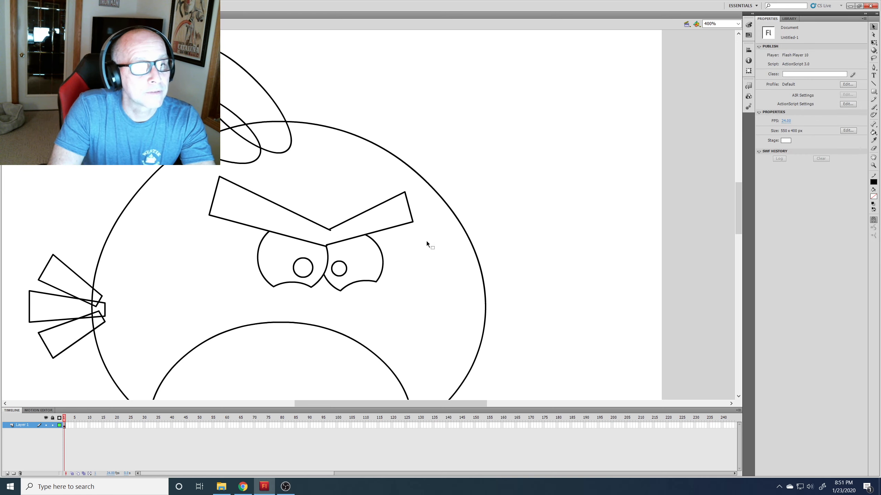
pyautogui.click(330, 231)
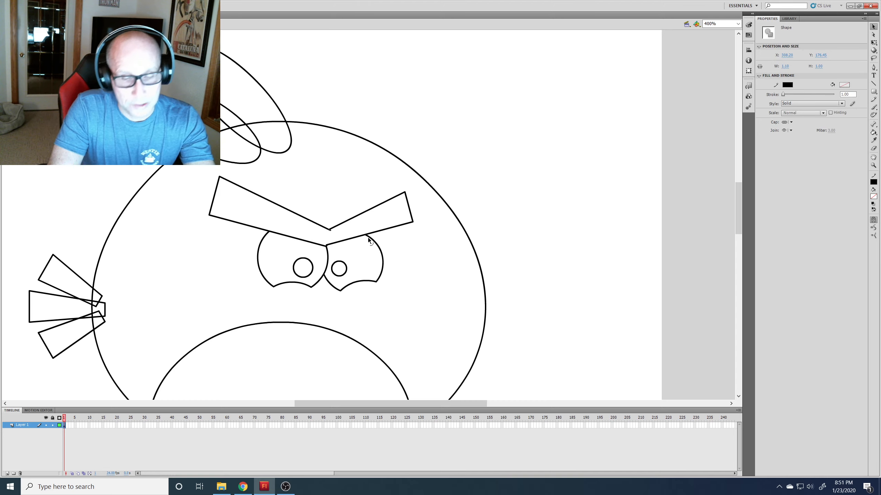
pyautogui.press('Delete')
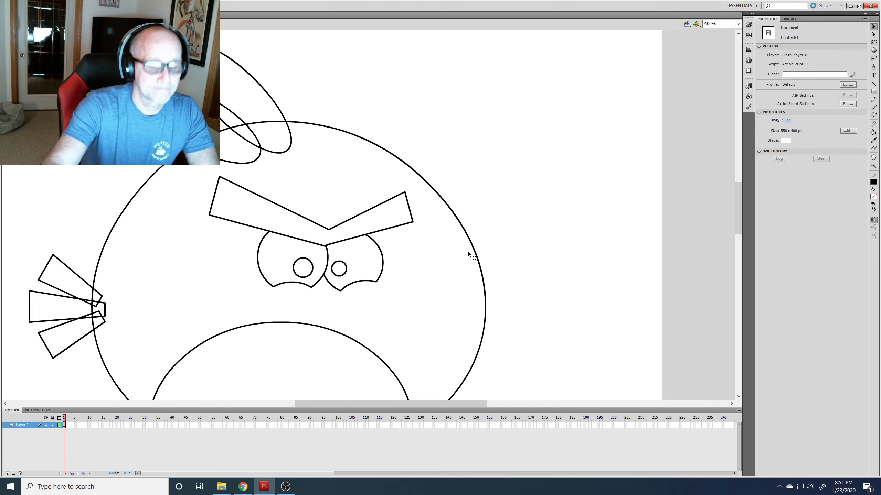
# Draw a rough upper beak triangle from three crossing straight lines in the empty area right of the stage
pyautogui.hotkey('ctrl', '1')
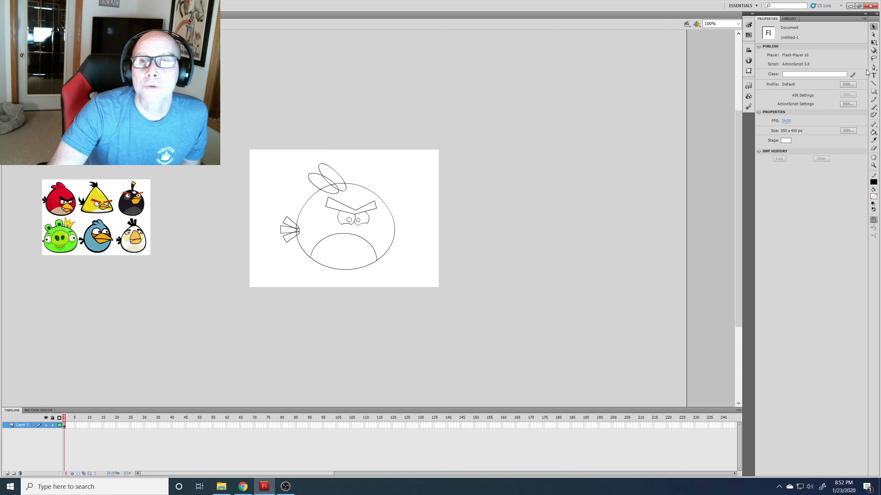
pyautogui.click(874, 84)
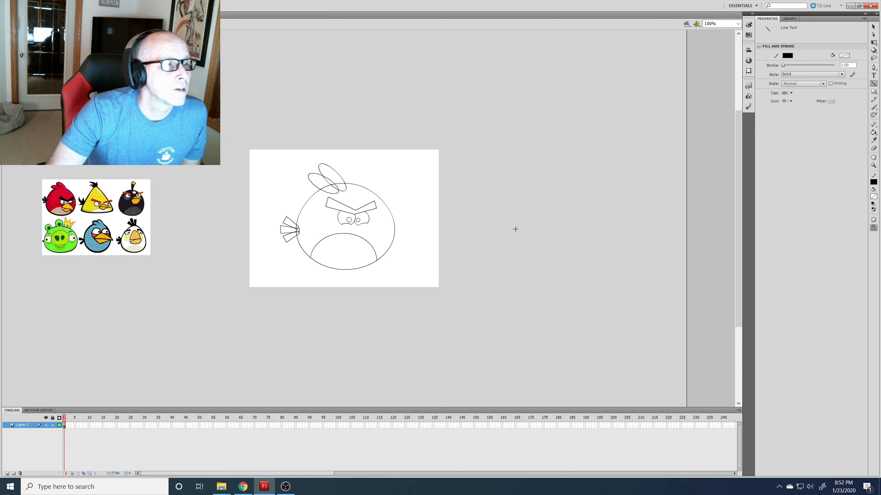
pyautogui.moveTo(459, 251)
pyautogui.mouseDown()
pyautogui.moveTo(491, 221)
pyautogui.moveTo(545, 274)
pyautogui.mouseUp()
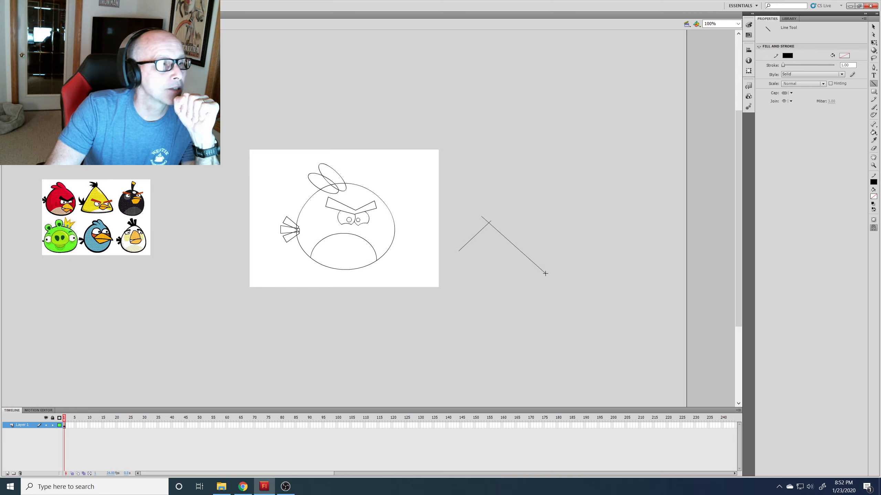
pyautogui.moveTo(451, 244); pyautogui.dragTo(558, 275)
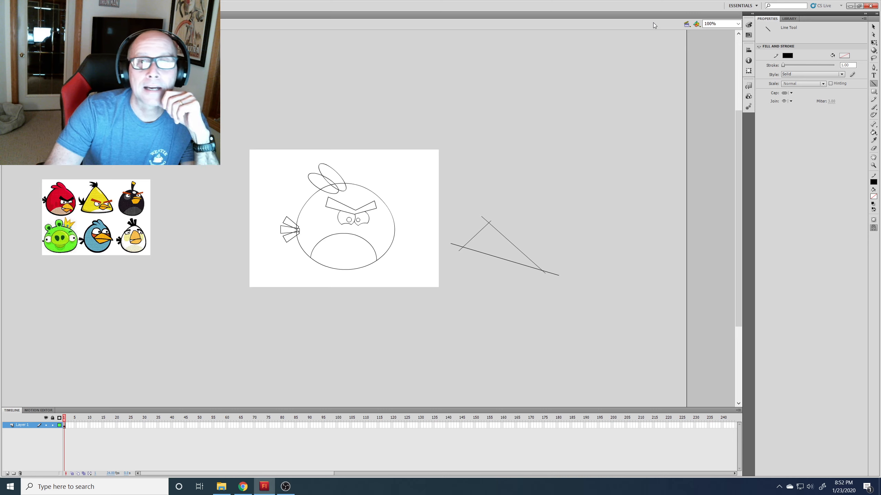
# Bend the upper beak's two top edges outward into curves and slightly bow its lower edge
pyautogui.click(873, 26)
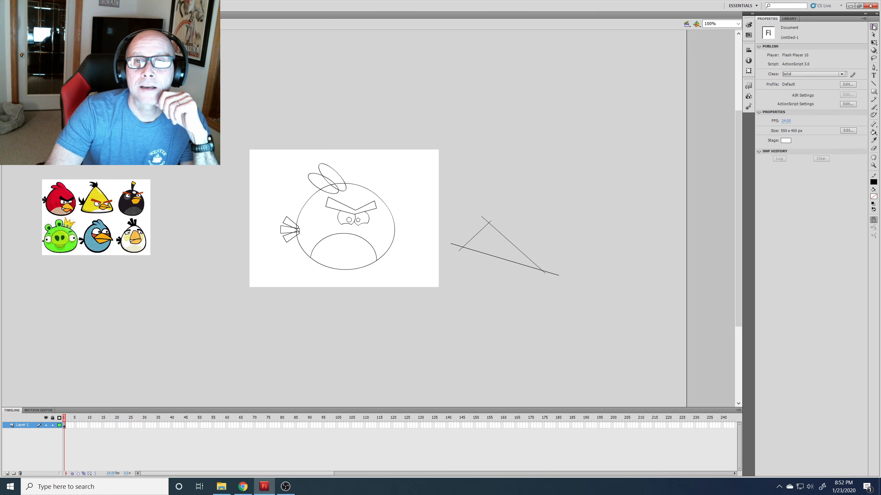
pyautogui.click(471, 242)
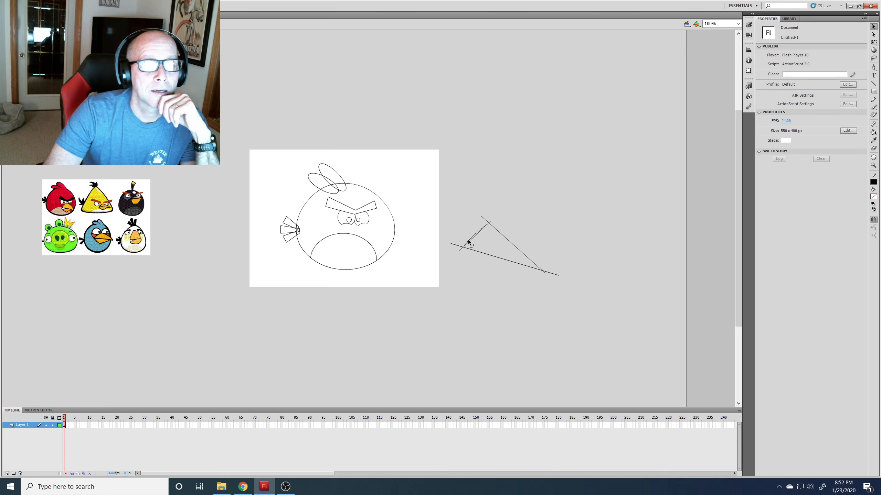
pyautogui.moveTo(468, 245); pyautogui.dragTo(465, 244)
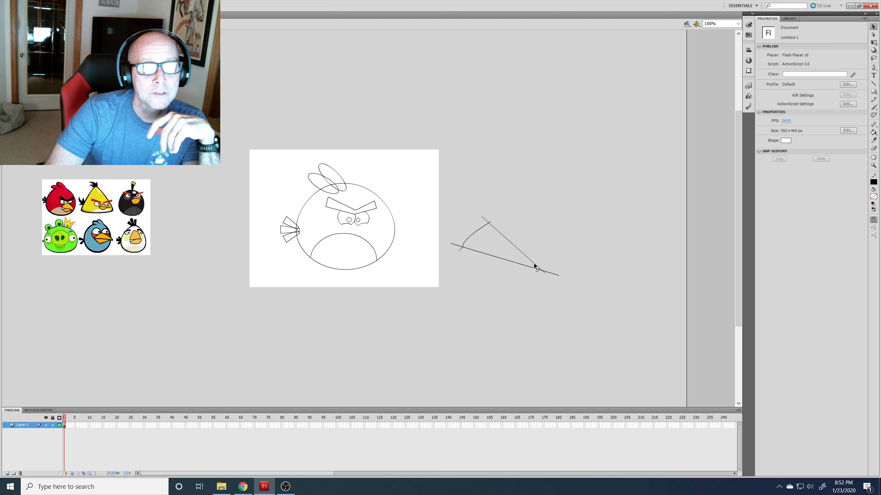
pyautogui.moveTo(534, 263); pyautogui.dragTo(535, 258)
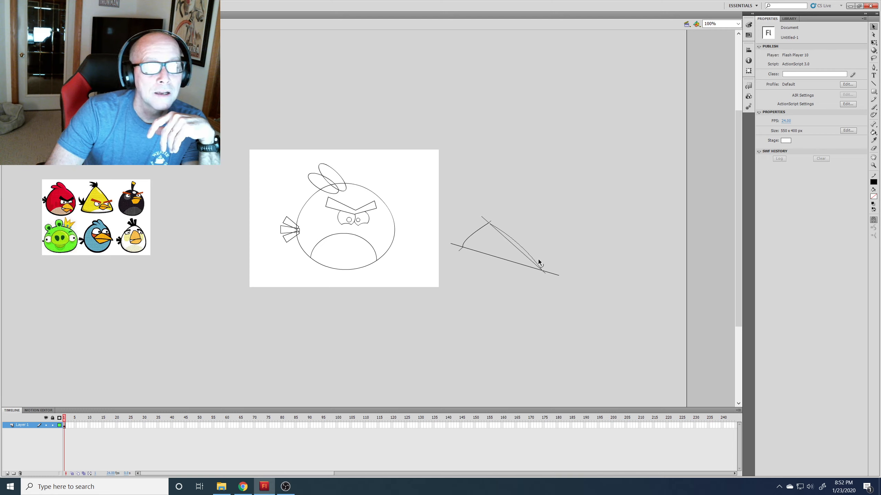
pyautogui.moveTo(538, 259); pyautogui.dragTo(538, 259)
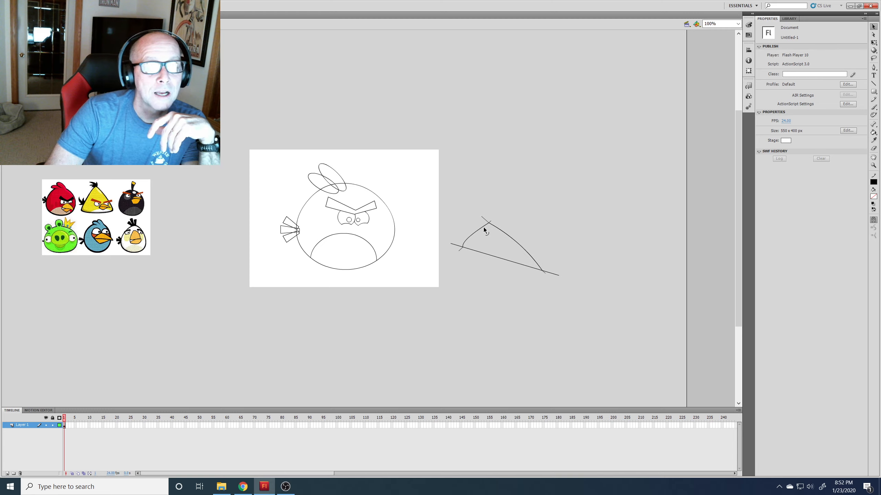
pyautogui.moveTo(483, 229); pyautogui.dragTo(483, 221)
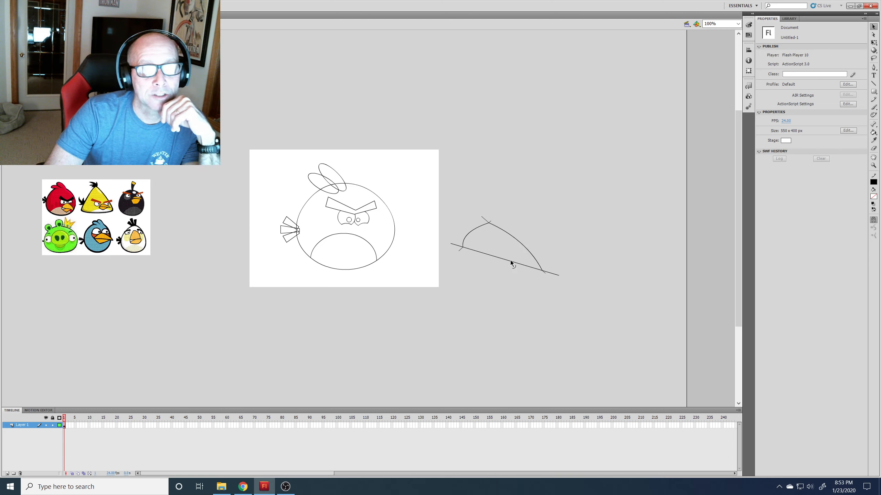
pyautogui.moveTo(511, 261); pyautogui.dragTo(475, 254)
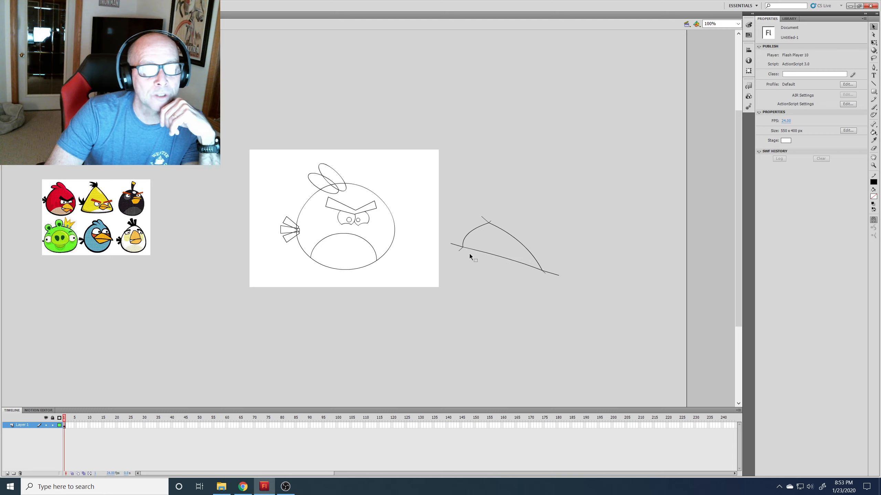
# Delete the line ends that overhang the upper beak's three corners, leaving a clean closed outline
pyautogui.click(555, 275)
pyautogui.press('Delete')
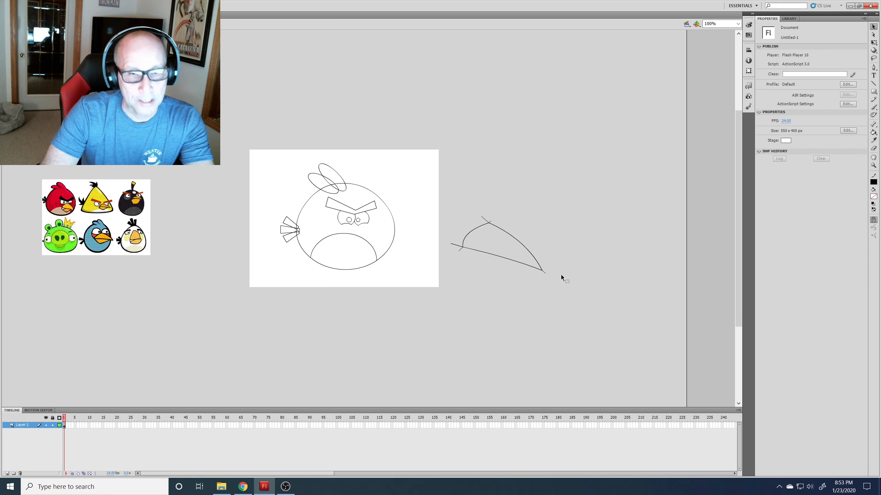
pyautogui.click(547, 273)
pyautogui.press('Delete')
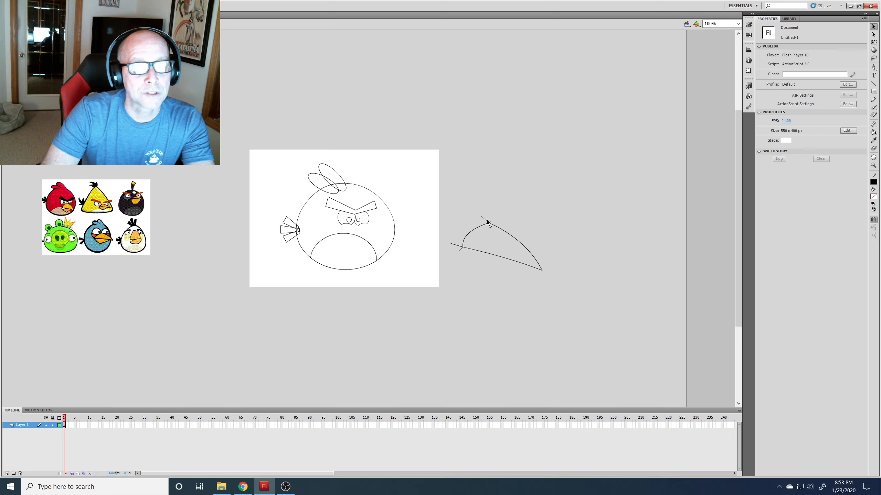
pyautogui.click(486, 221)
pyautogui.press('Delete')
pyautogui.click(491, 221)
pyautogui.press('Delete')
pyautogui.click(457, 245)
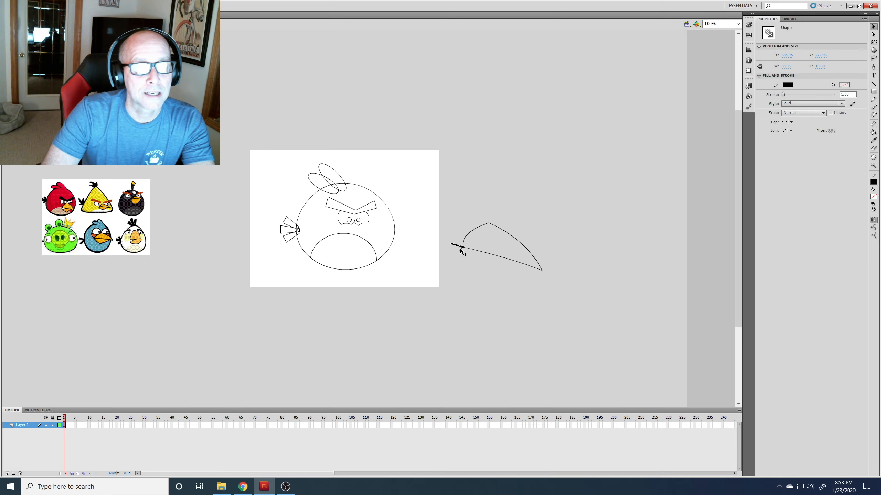
pyautogui.press('Delete')
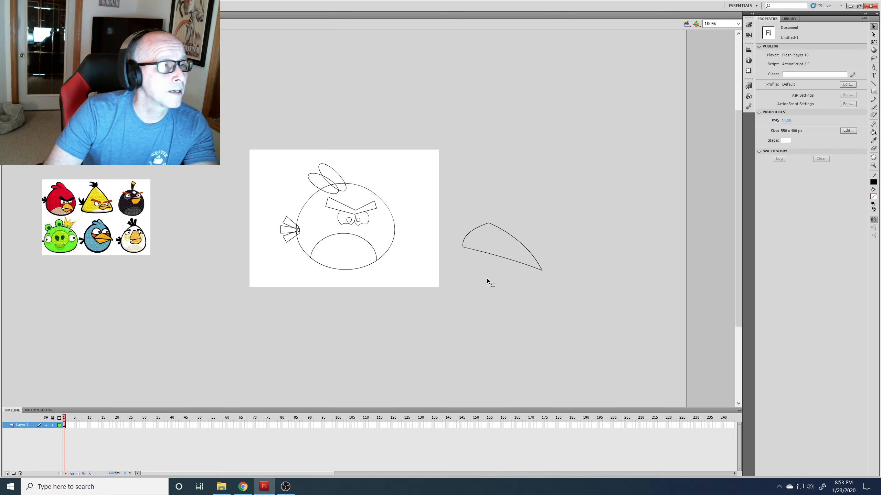
# Draw a small four-sided lower beak from crossing straight lines just below the upper beak
pyautogui.click(873, 83)
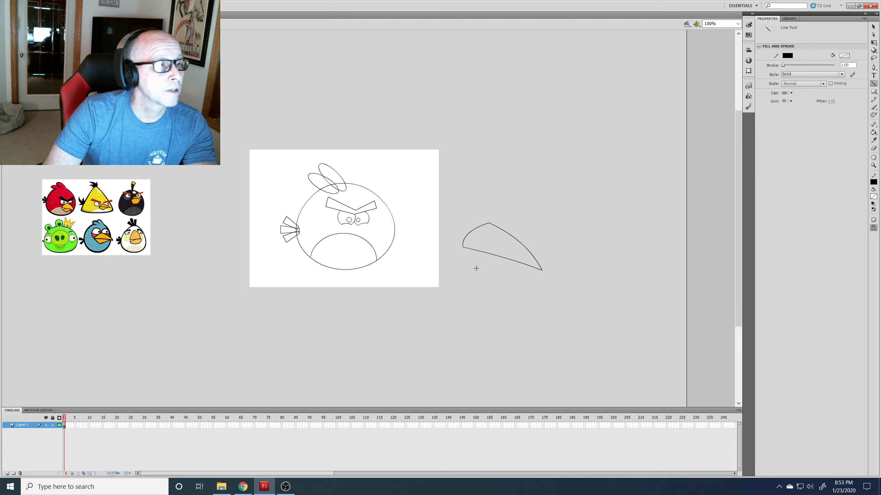
pyautogui.moveTo(476, 268)
pyautogui.mouseDown()
pyautogui.moveTo(501, 292)
pyautogui.moveTo(510, 268)
pyautogui.moveTo(475, 275)
pyautogui.mouseUp()
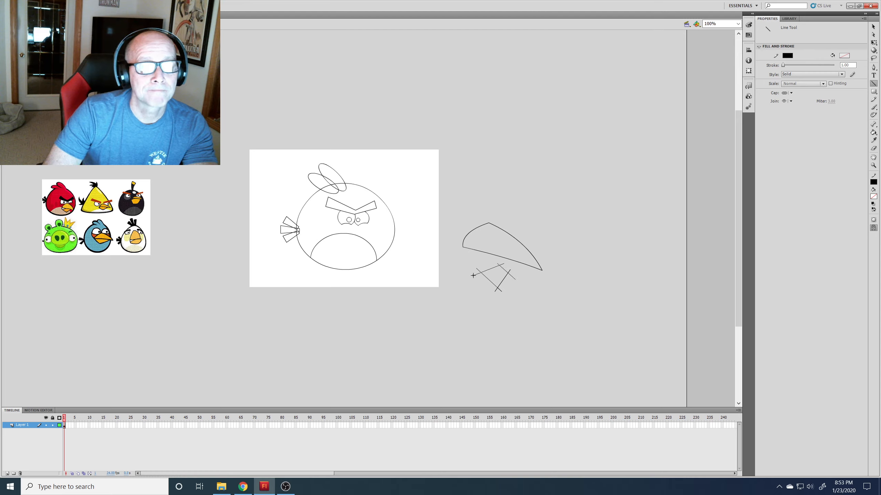
pyautogui.moveTo(472, 275); pyautogui.dragTo(472, 275)
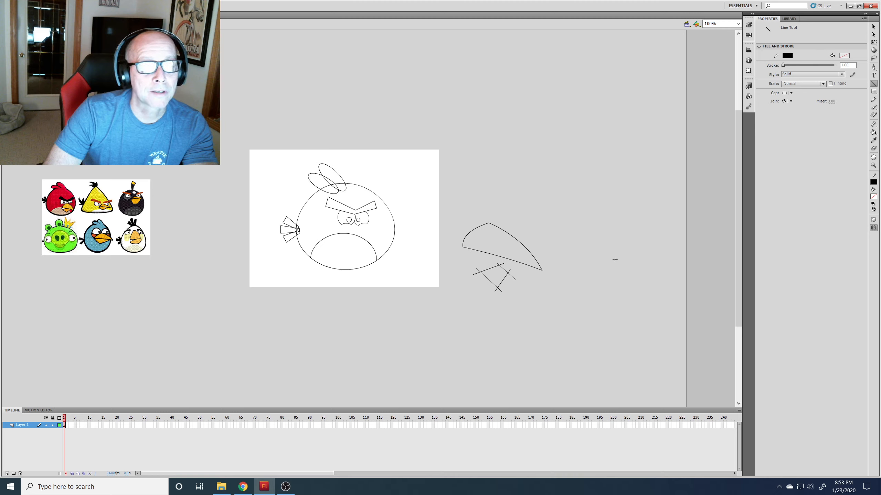
# Delete the line ends that overhang the lower beak's corners, leaving a clean closed four-sided outline
pyautogui.click(874, 27)
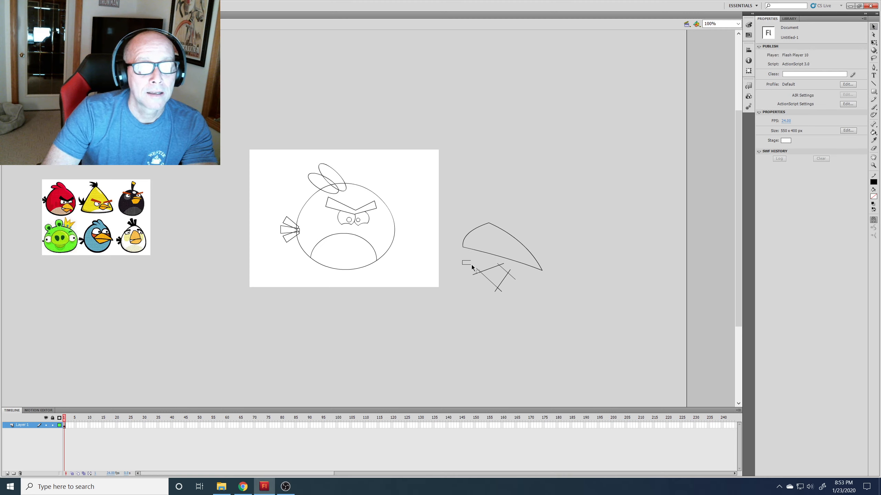
pyautogui.moveTo(471, 265)
pyautogui.mouseDown()
pyautogui.moveTo(506, 295)
pyautogui.moveTo(477, 292)
pyautogui.moveTo(472, 265)
pyautogui.mouseUp()
pyautogui.click(501, 264)
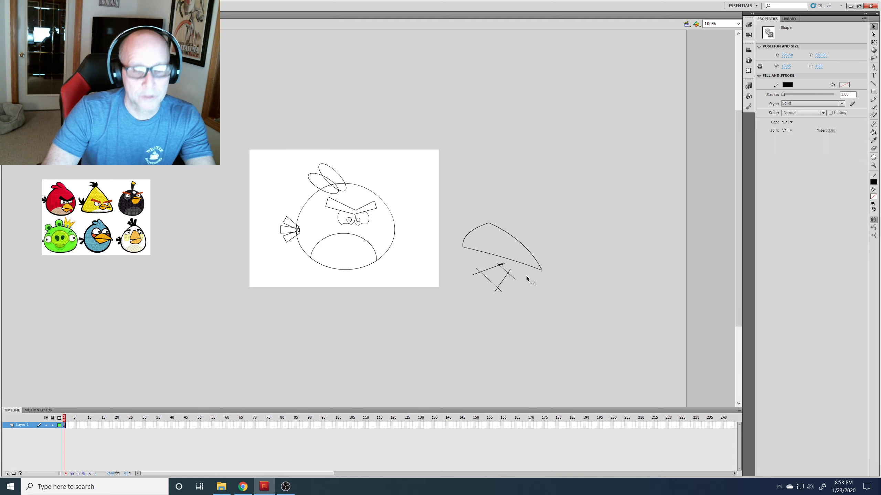
pyautogui.press('Delete')
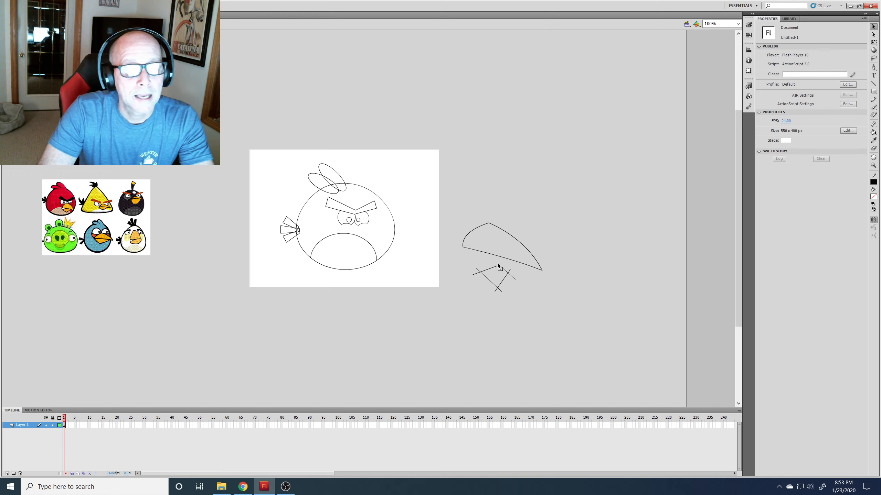
pyautogui.moveTo(497, 266); pyautogui.dragTo(509, 271)
pyautogui.click(511, 270)
pyautogui.press('Delete')
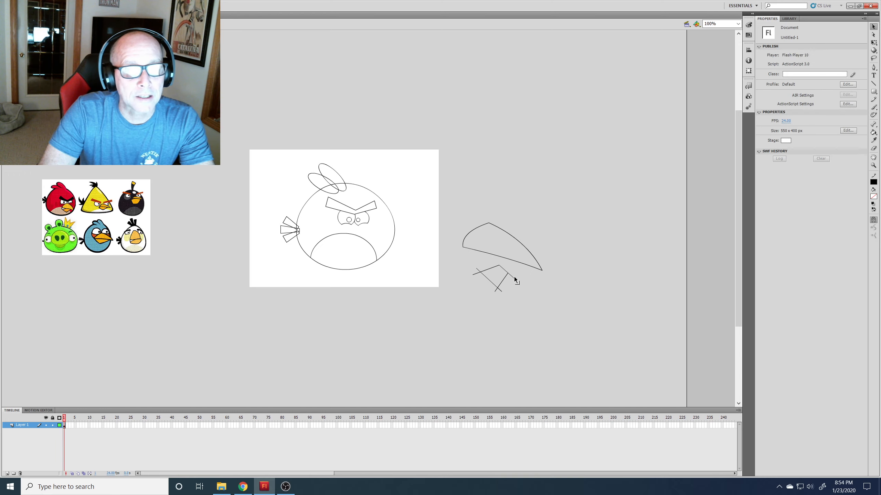
pyautogui.click(513, 278)
pyautogui.press('Delete')
pyautogui.moveTo(501, 292); pyautogui.dragTo(494, 291)
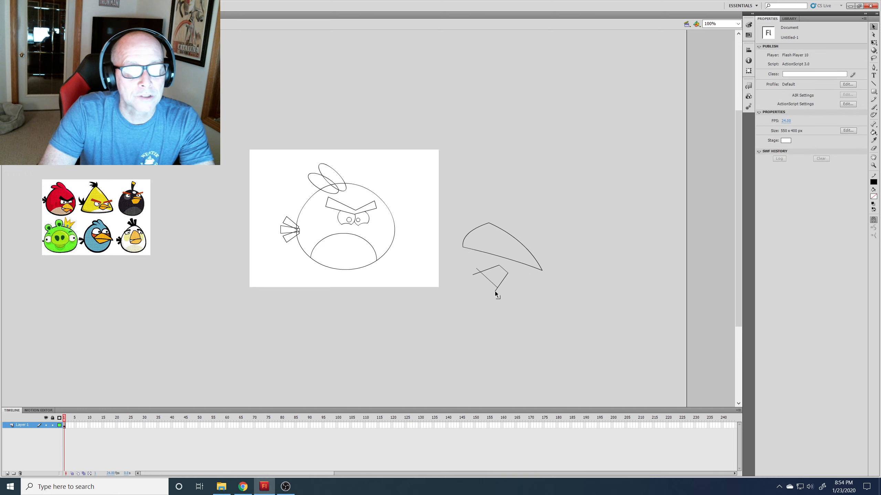
pyautogui.click(475, 275)
pyautogui.press('Delete')
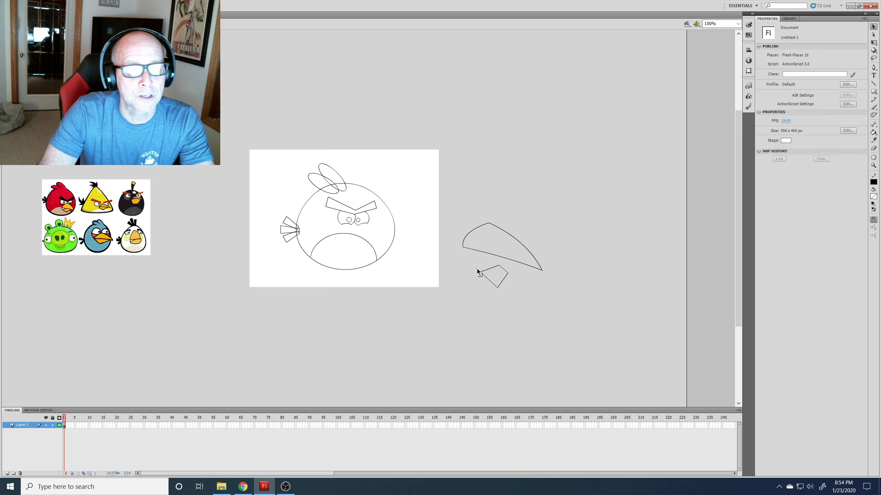
pyautogui.click(478, 270)
pyautogui.press('Delete')
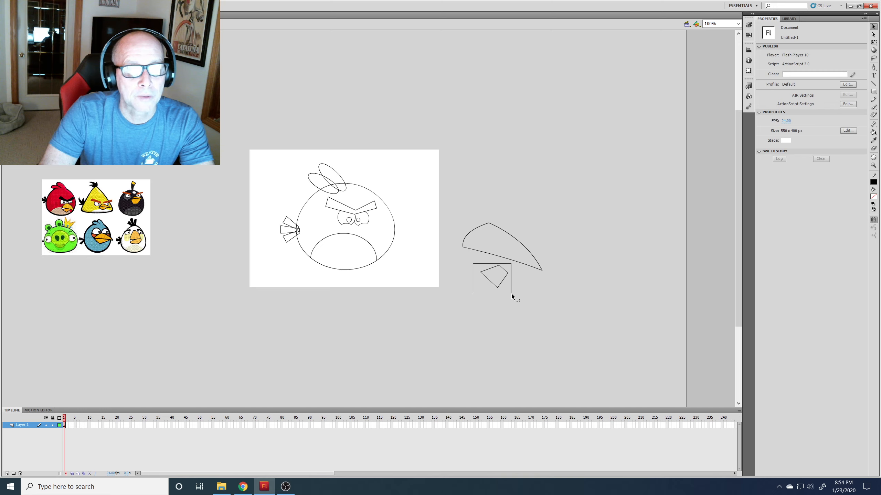
# Move the whole lower beak up against the upper beak's lower edge and stretch it to about 128 px wide
pyautogui.moveTo(512, 293); pyautogui.dragTo(512, 295)
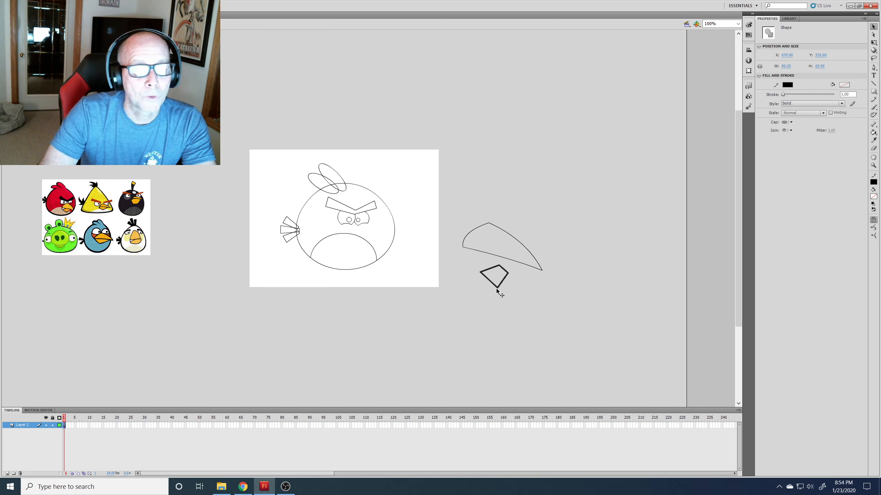
pyautogui.moveTo(497, 287); pyautogui.dragTo(485, 271)
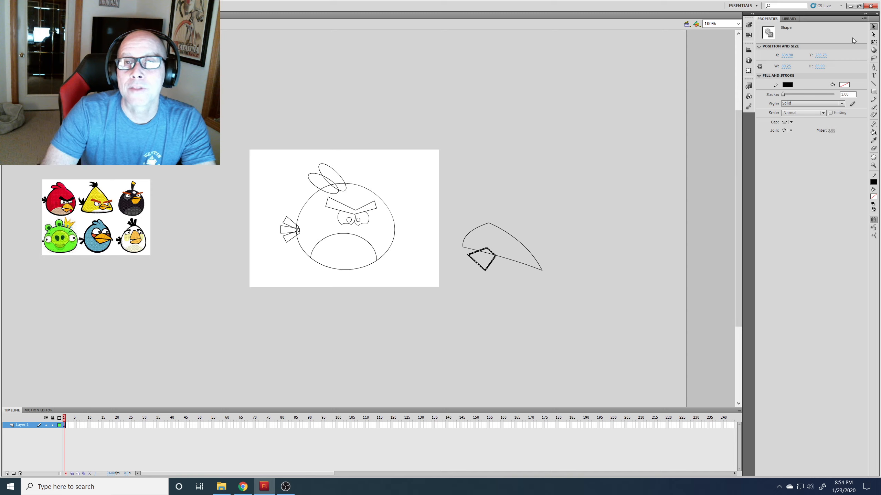
pyautogui.click(873, 42)
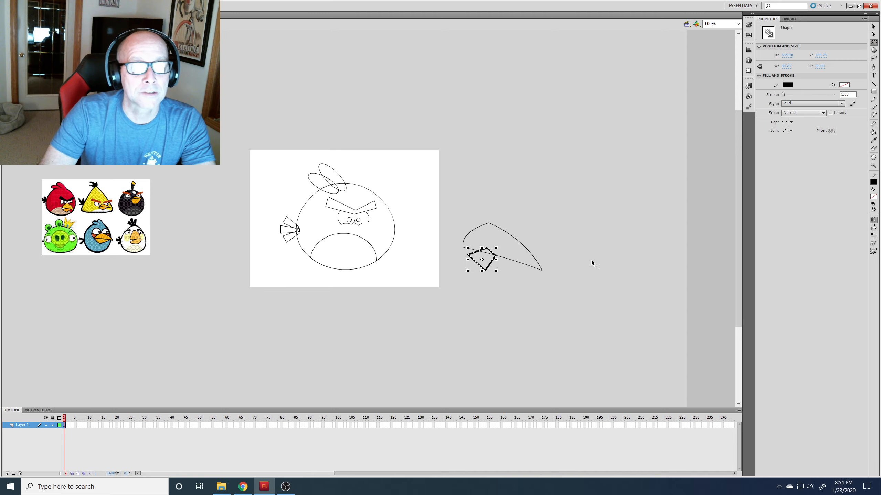
pyautogui.moveTo(494, 260); pyautogui.dragTo(510, 264)
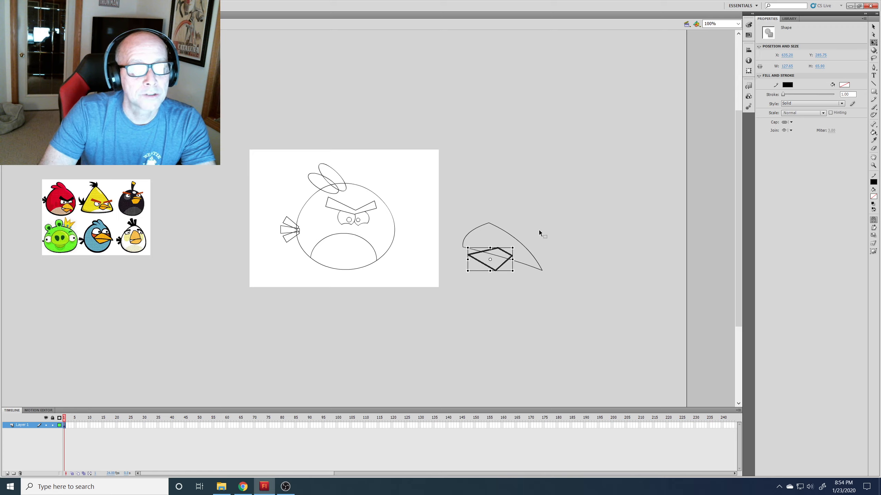
# Nudge the lower beak 2 px down and 8 px left against the upper beak, and deselect it
pyautogui.press('v')
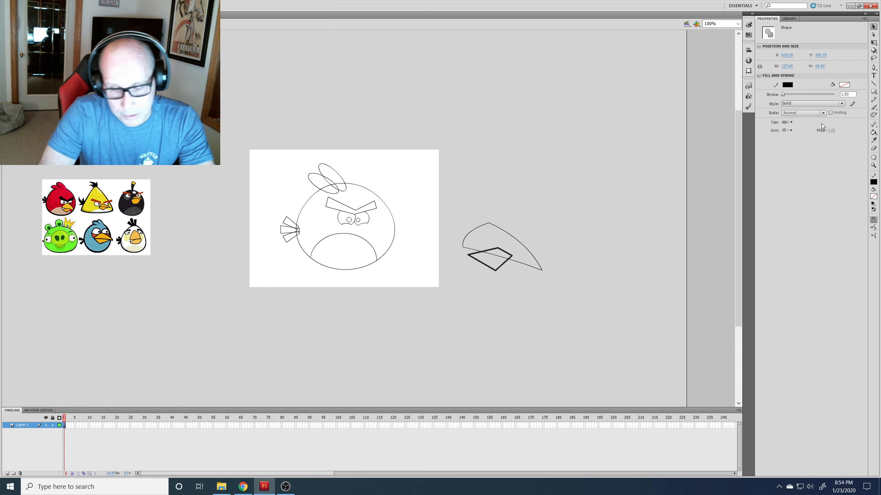
pyautogui.press('Down')
pyautogui.press('Down')
pyautogui.press('Left')
pyautogui.press('Left')
pyautogui.press('Left')
pyautogui.press('Left')
pyautogui.press('Left')
pyautogui.press('Left')
pyautogui.press('Left')
pyautogui.press('Left')
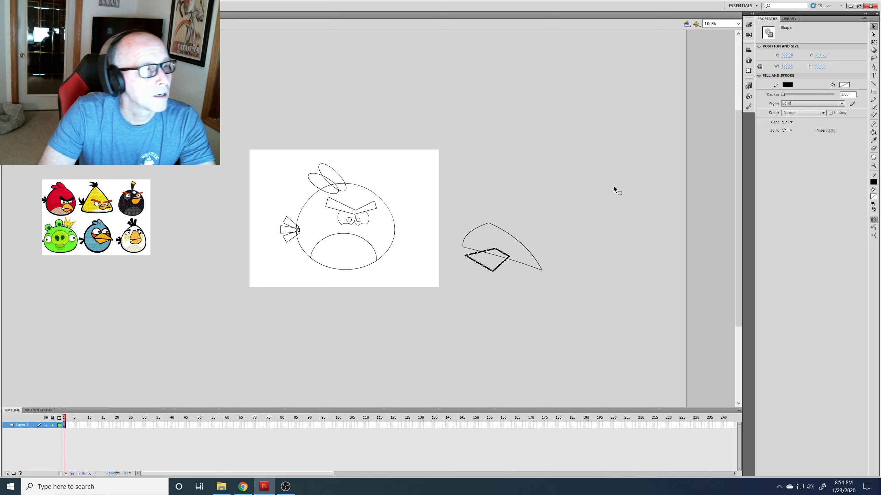
pyautogui.click(594, 196)
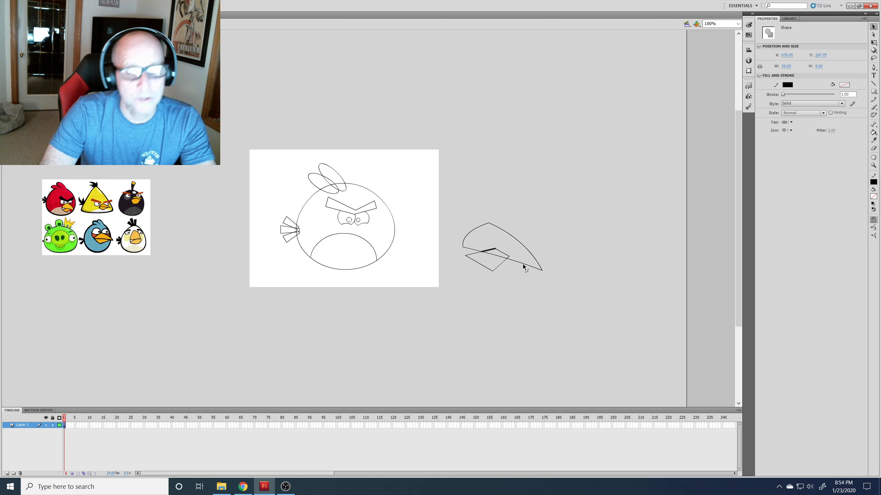
# Delete the lower-beak line pieces lying inside the upper beak and bow the lower beak's right edge slightly outward
pyautogui.moveTo(493, 249); pyautogui.dragTo(510, 257)
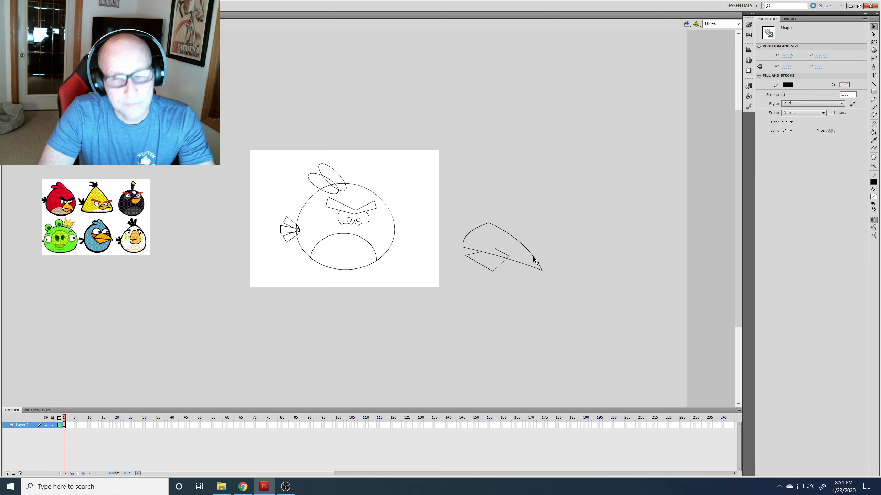
pyautogui.click(505, 255)
pyautogui.press('Delete')
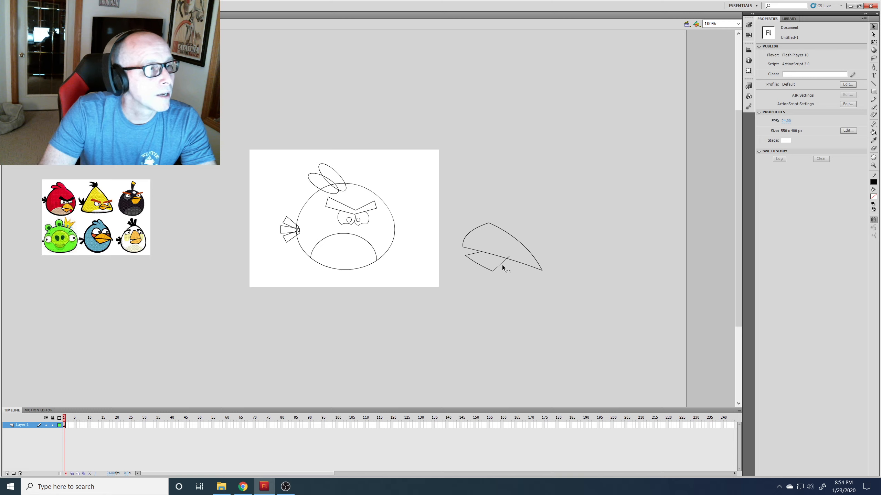
pyautogui.moveTo(500, 265); pyautogui.dragTo(503, 265)
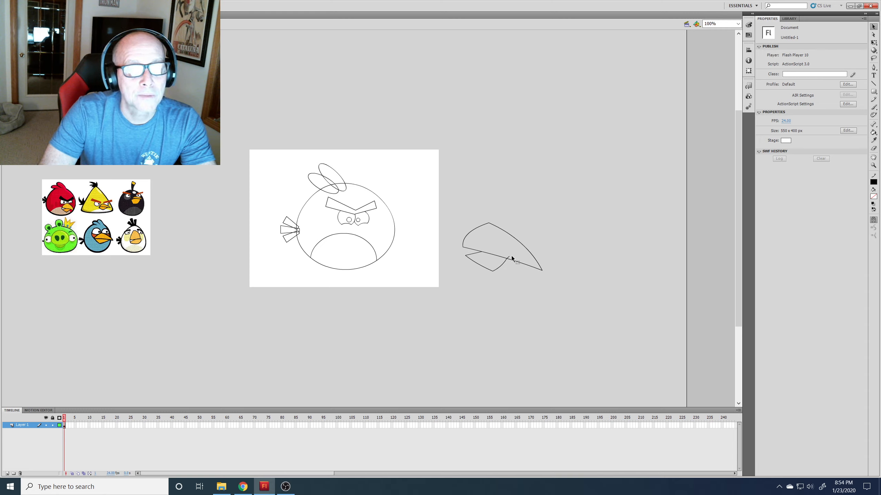
pyautogui.click(510, 257)
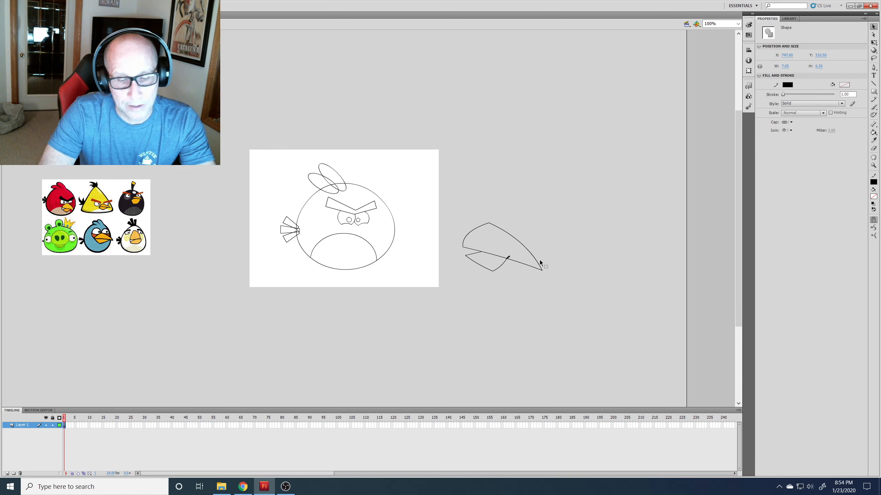
pyautogui.press('Delete')
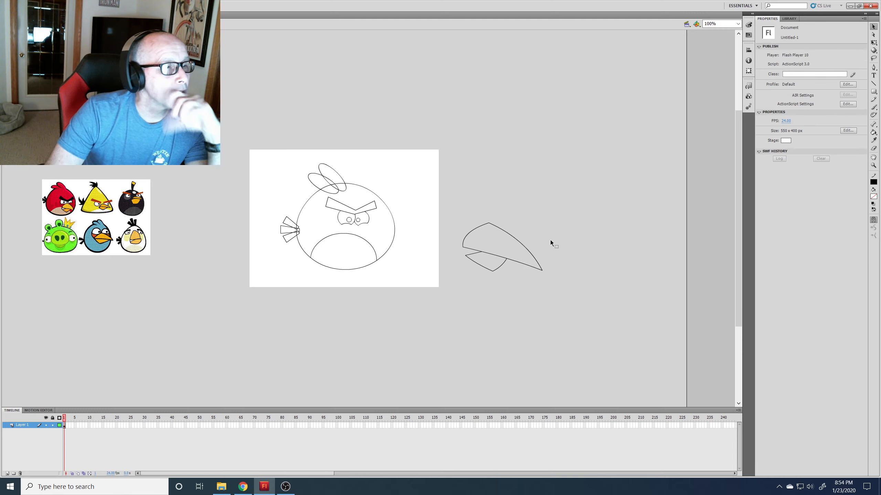
# Close the lower beak's left side with short straight lines from the upper beak's corner, and trim the overhanging ends
pyautogui.click(873, 83)
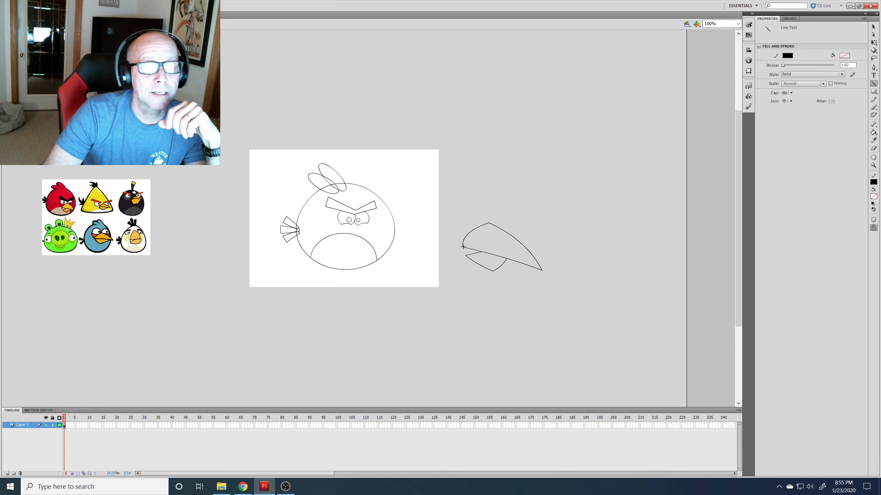
pyautogui.moveTo(463, 247)
pyautogui.mouseDown()
pyautogui.moveTo(458, 262)
pyautogui.moveTo(454, 247)
pyautogui.mouseUp()
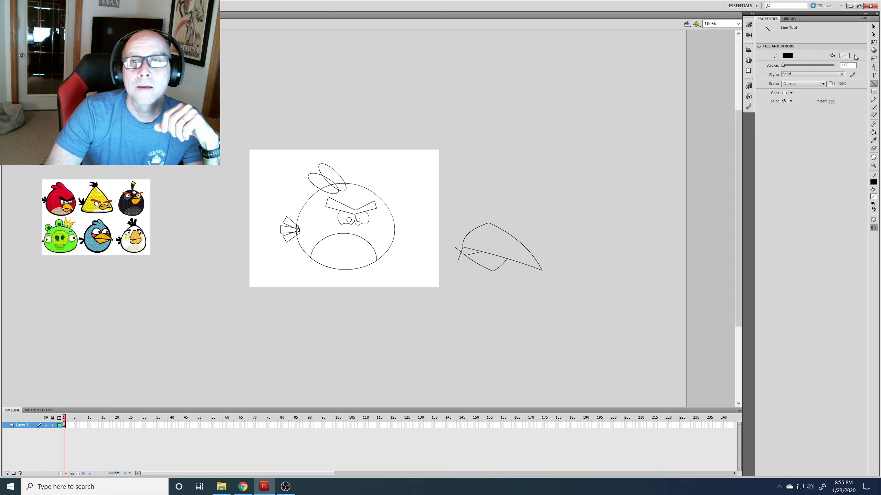
pyautogui.click(873, 27)
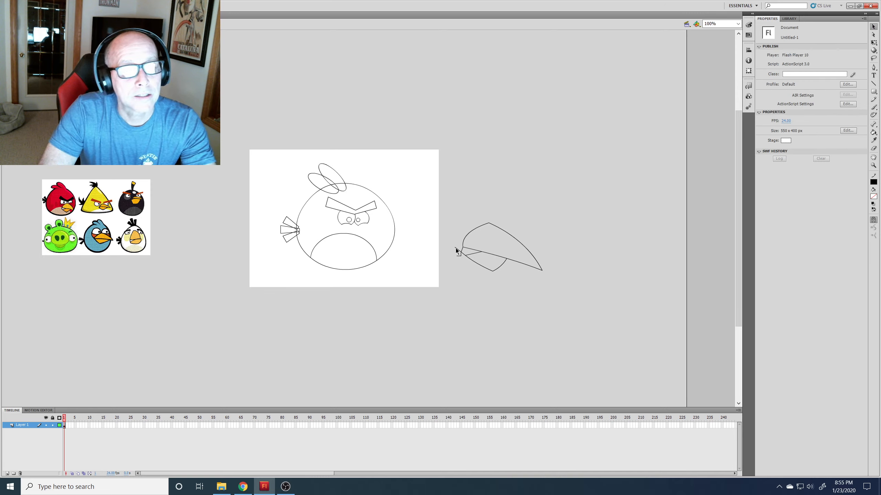
pyautogui.moveTo(456, 248); pyautogui.dragTo(461, 253)
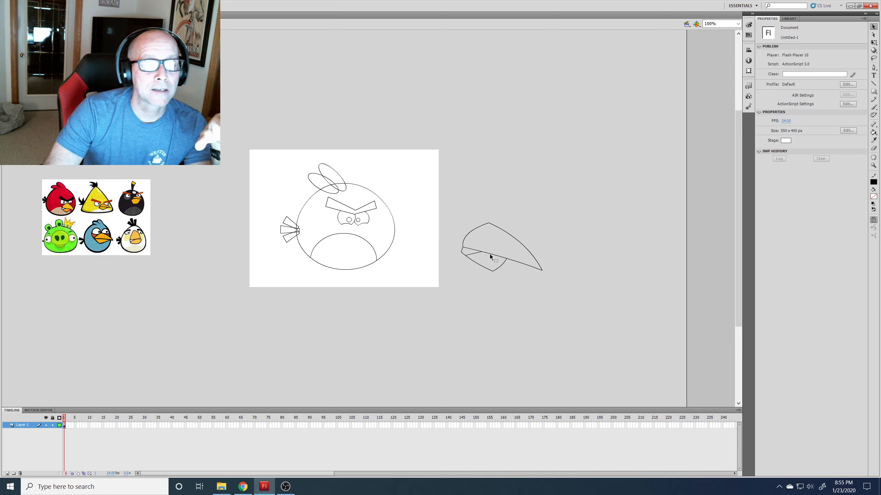
# Move the complete two-part beak onto the bird's face below the eyes and shrink it to about 127 by 76 px
pyautogui.moveTo(449, 201); pyautogui.dragTo(565, 307)
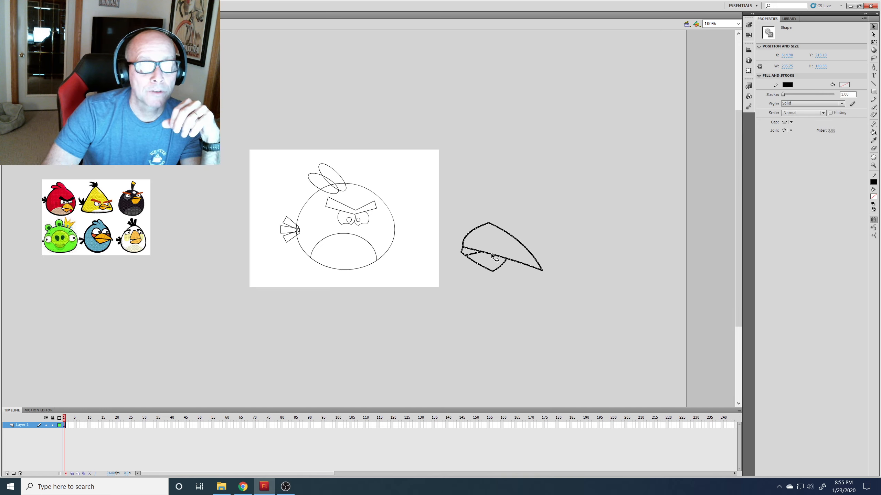
pyautogui.moveTo(491, 257); pyautogui.dragTo(361, 257)
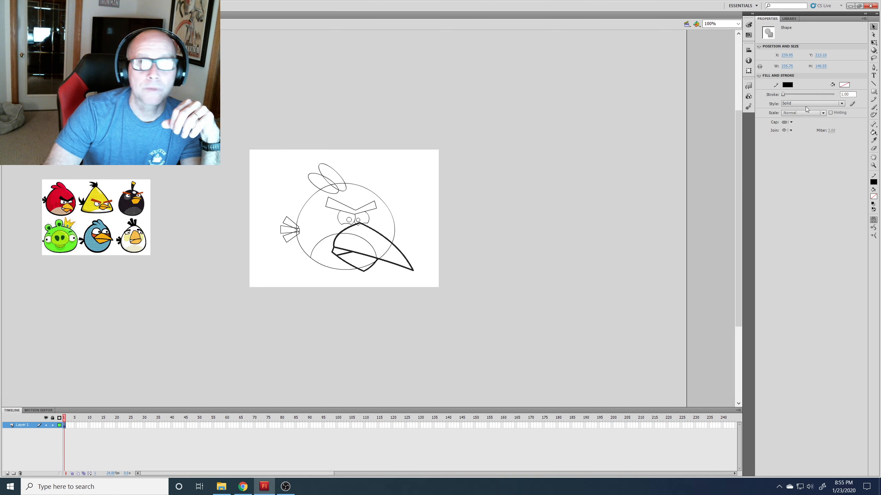
pyautogui.click(873, 43)
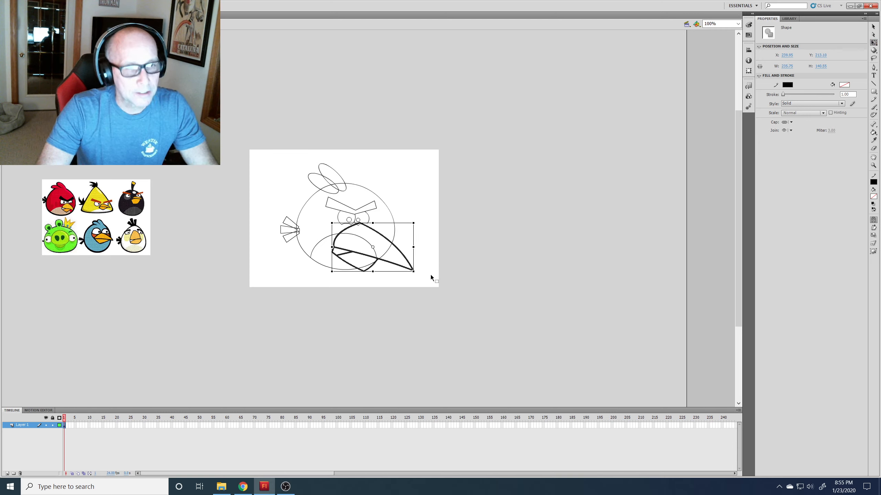
pyautogui.moveTo(413, 271); pyautogui.dragTo(373, 239)
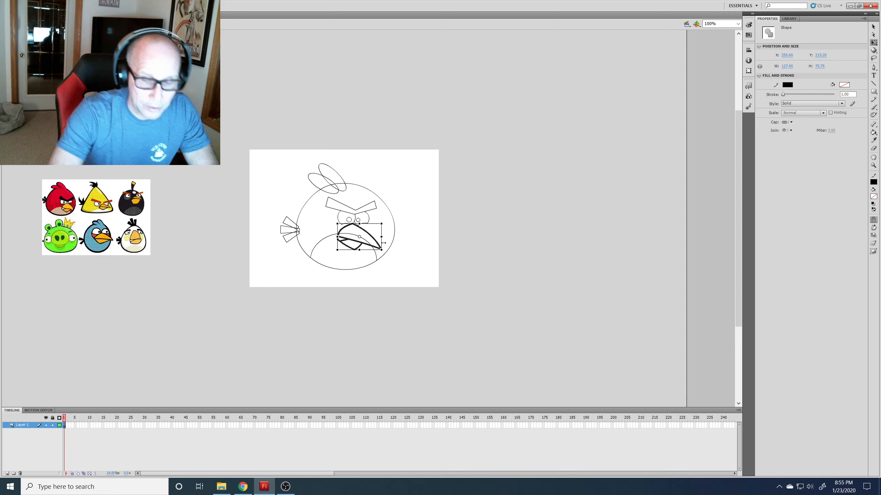
# Nudge the beak 4 px up and 3 px right so it sits between the eyes, and deselect it
pyautogui.press('Up')
pyautogui.press('Up')
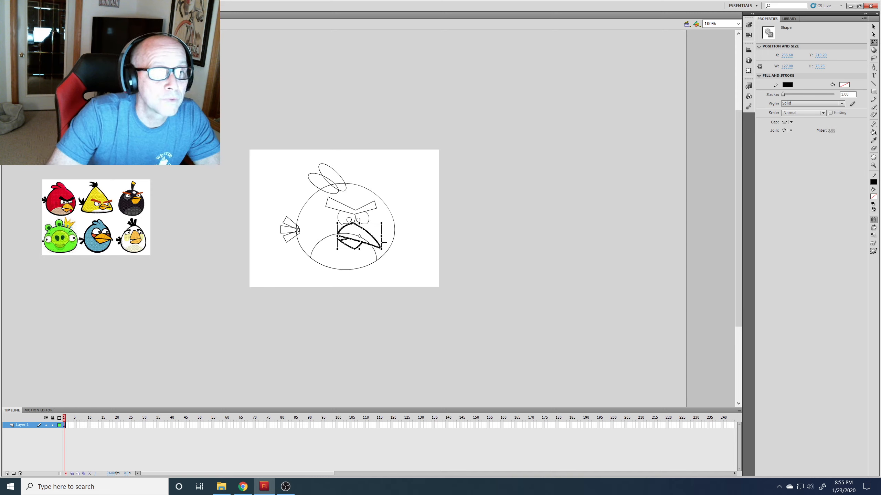
pyautogui.press('Right')
pyautogui.press('Right')
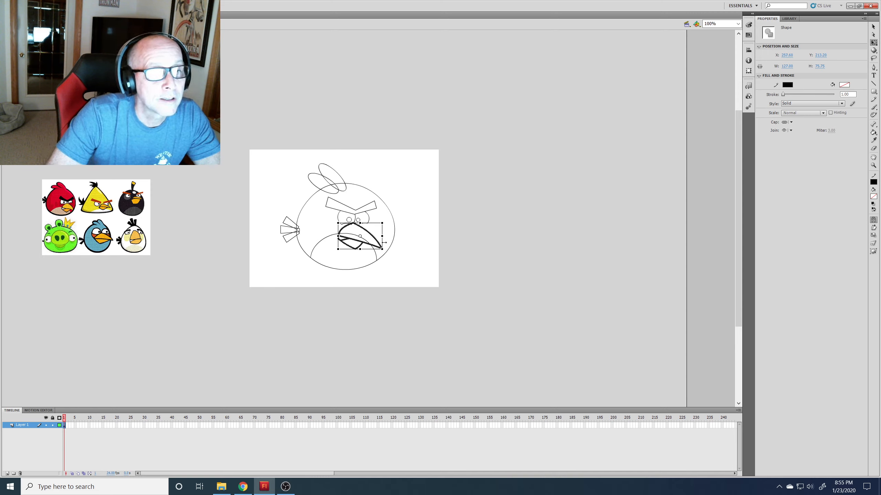
pyautogui.press('Right')
pyautogui.press('Up')
pyautogui.press('Up')
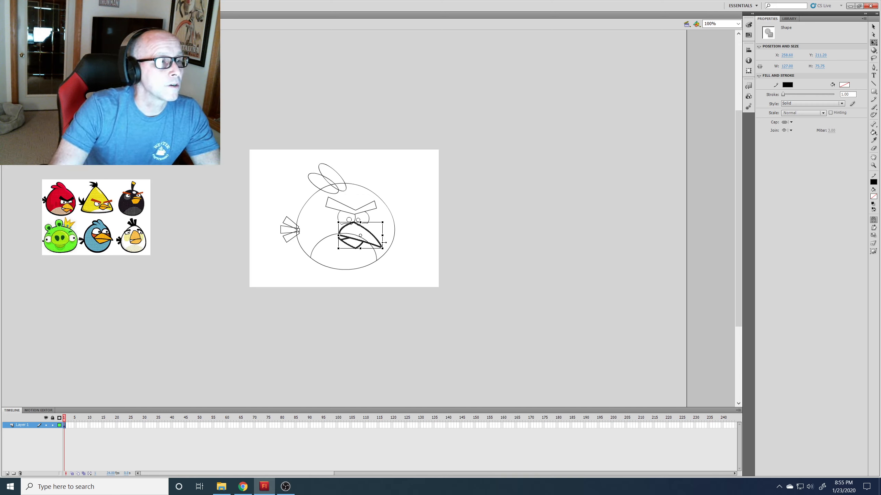
pyautogui.click(436, 237)
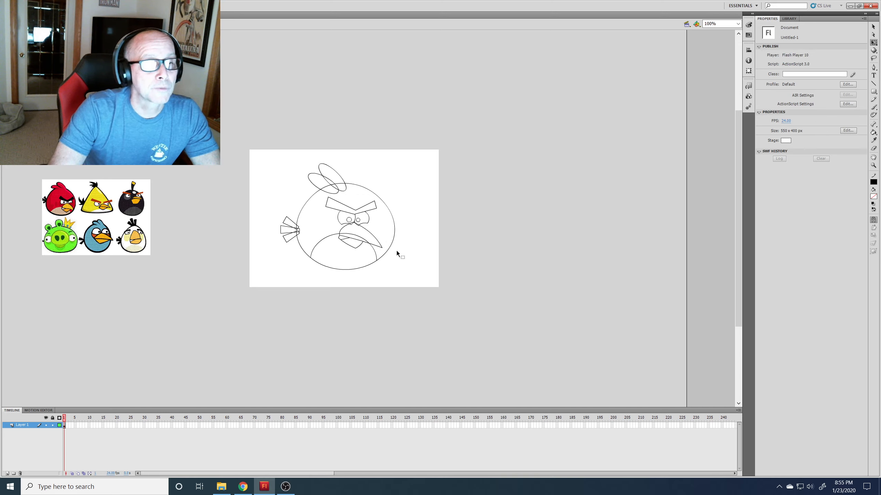
# Delete the pieces of the eye outlines and the belly arc that run inside the beak
pyautogui.hotkey('ctrl', '=')
pyautogui.hotkey('ctrl', '=')
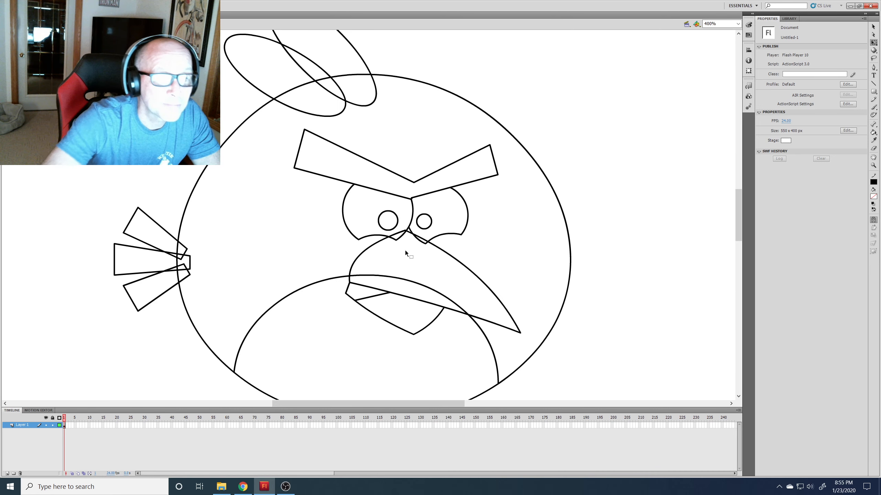
pyautogui.click(399, 237)
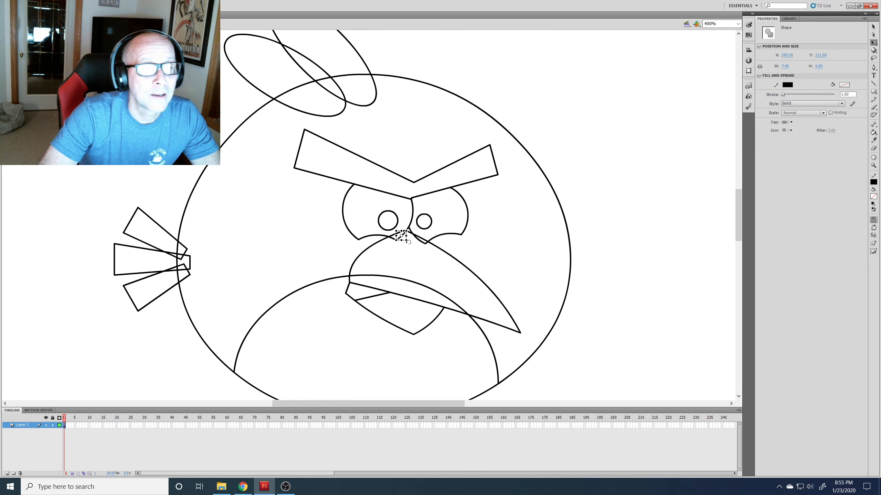
pyautogui.press('v')
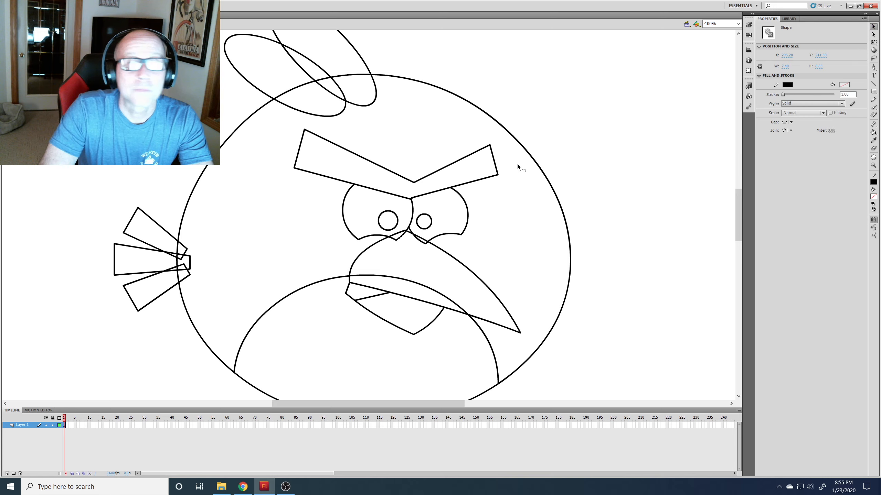
pyautogui.press('Delete')
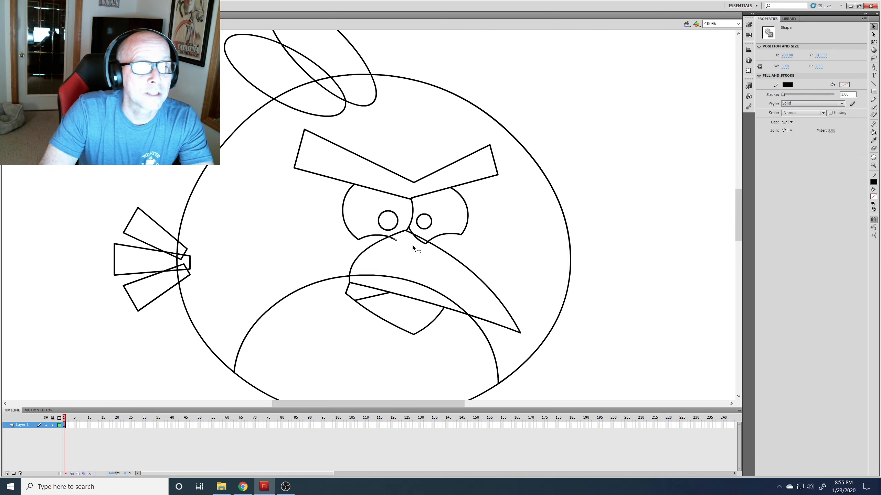
pyautogui.click(425, 245)
pyautogui.press('Delete')
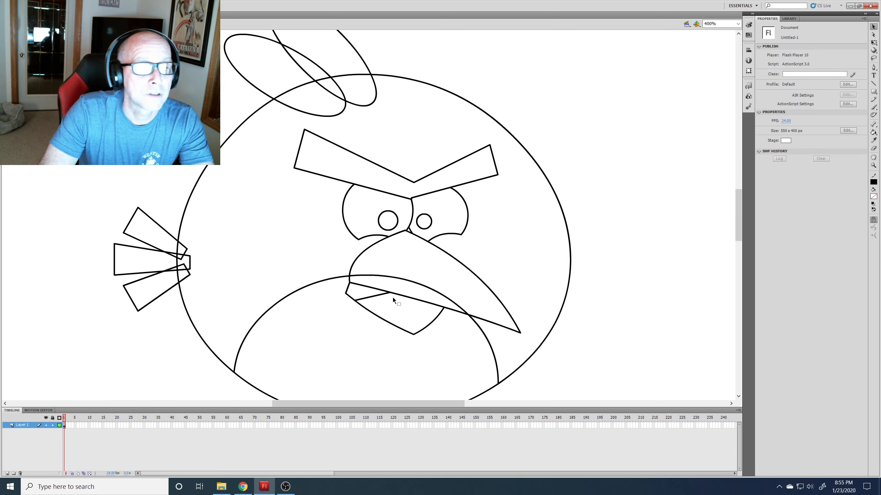
pyautogui.click(413, 281)
pyautogui.press('Delete')
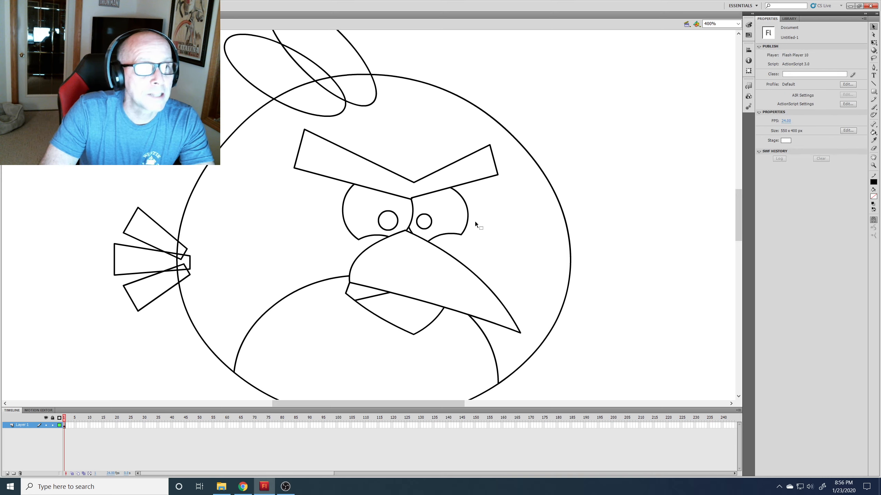
# Delete the body outline inside the two head feathers and the back feather's outline where it overlaps the front feather
pyautogui.click(298, 87)
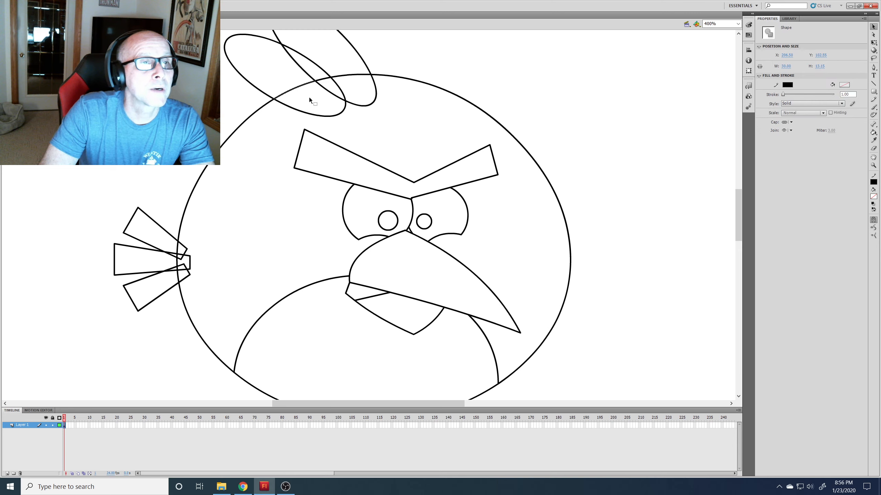
pyautogui.press('Delete')
pyautogui.click(323, 79)
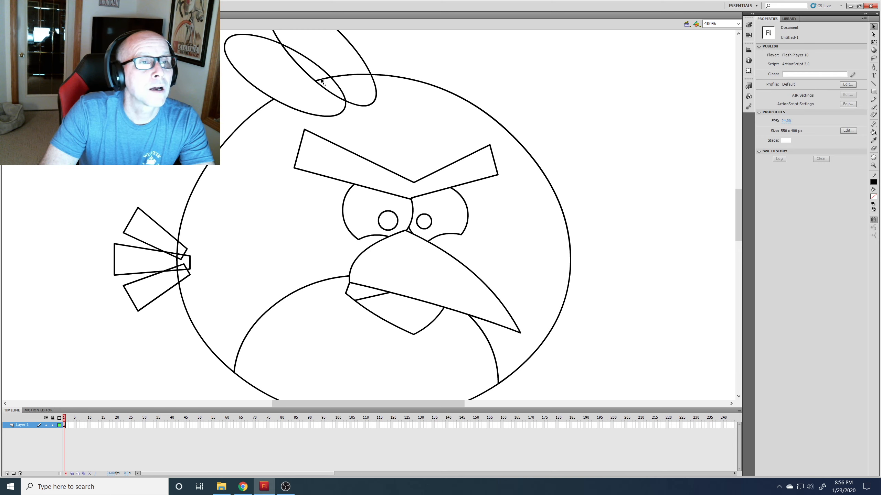
pyautogui.press('Delete')
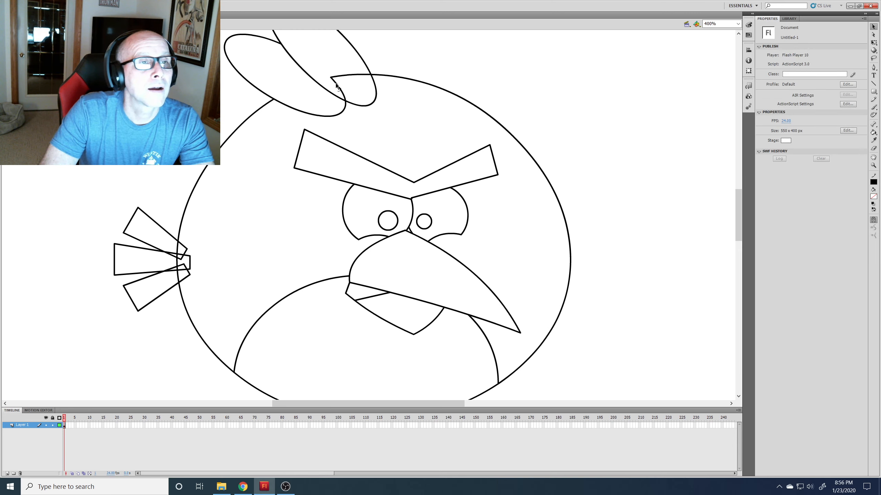
pyautogui.click(336, 86)
pyautogui.press('Delete')
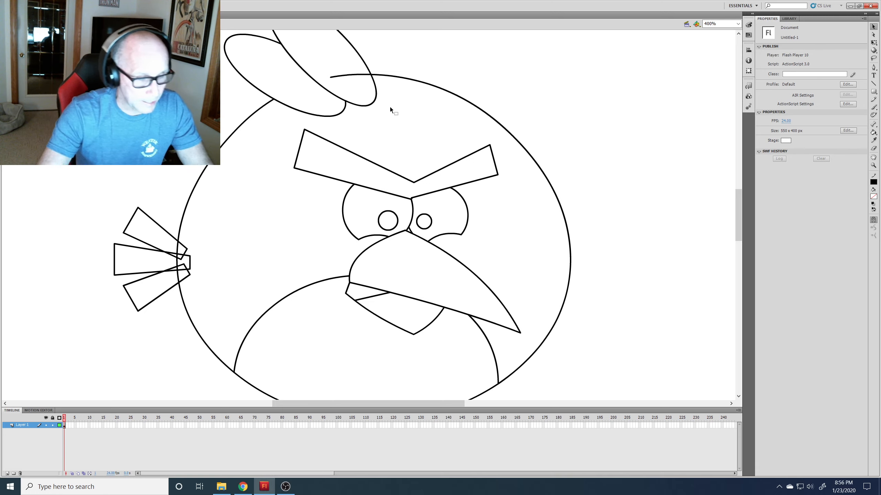
pyautogui.hotkey('ctrl', 'z')
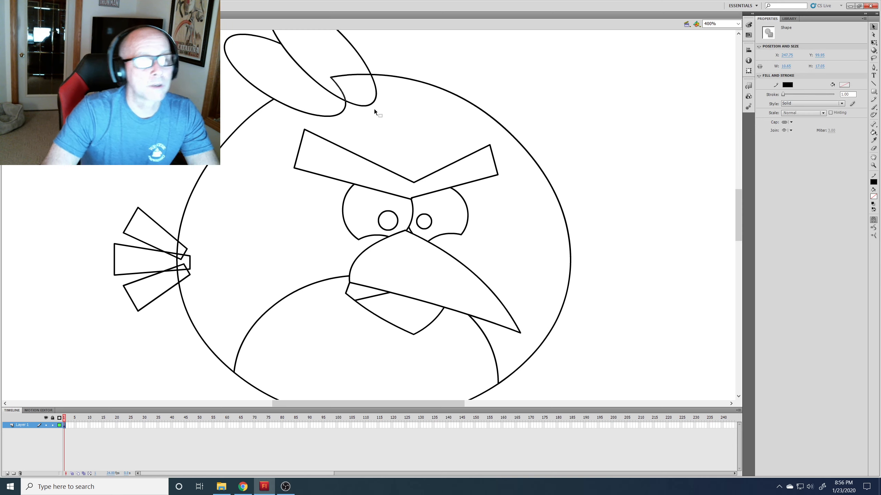
pyautogui.press('Delete')
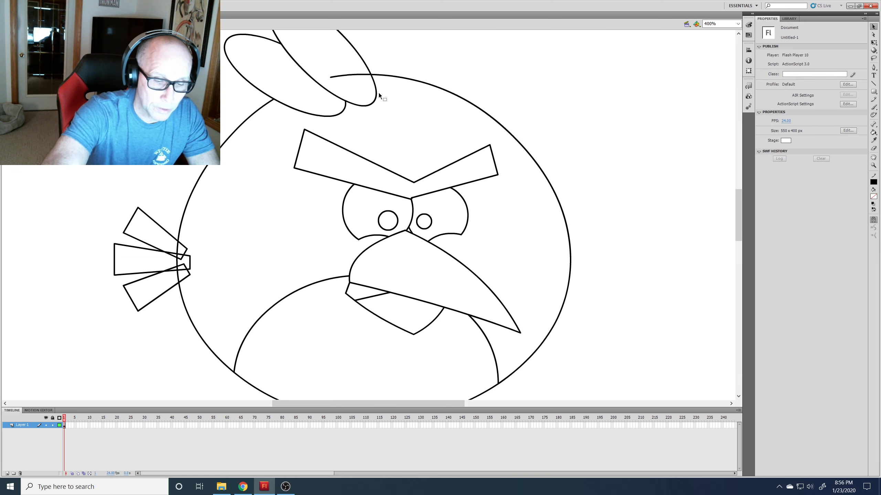
pyautogui.hotkey('ctrl', '1')
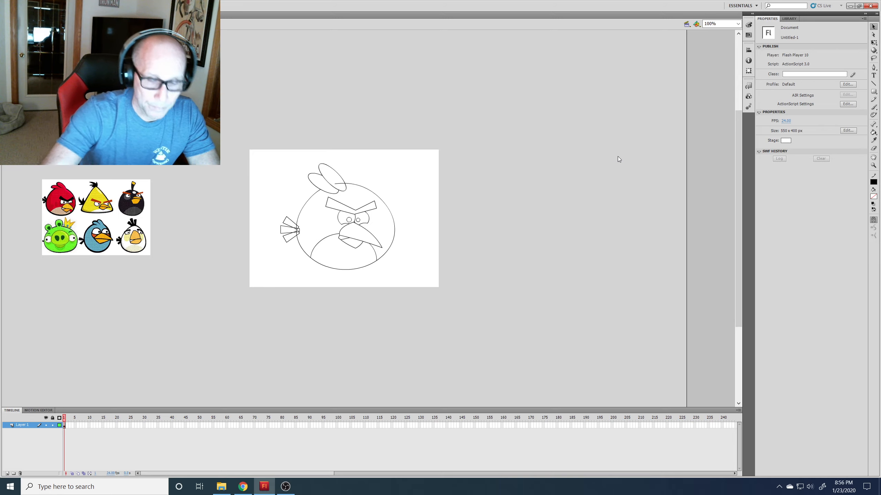
pyautogui.click(342, 187)
pyautogui.press('Delete')
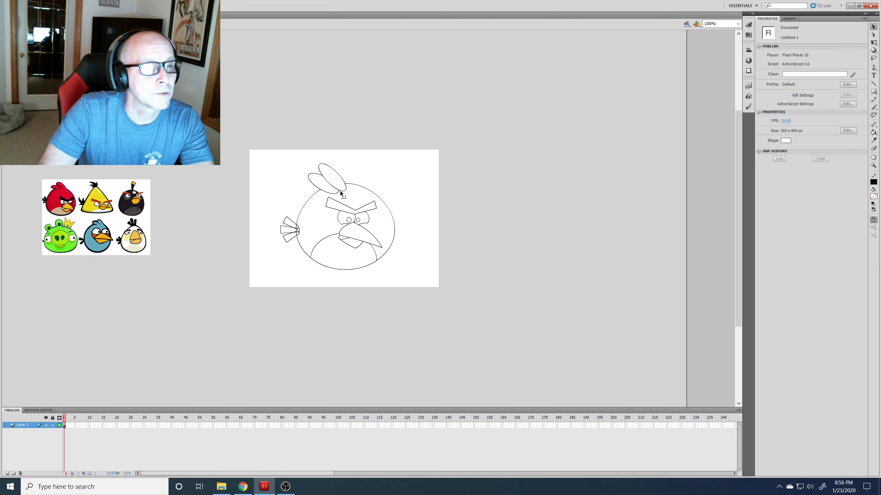
# Draw a short vertical line across the lower edge of the back head feather, just inside the body
pyautogui.click(873, 83)
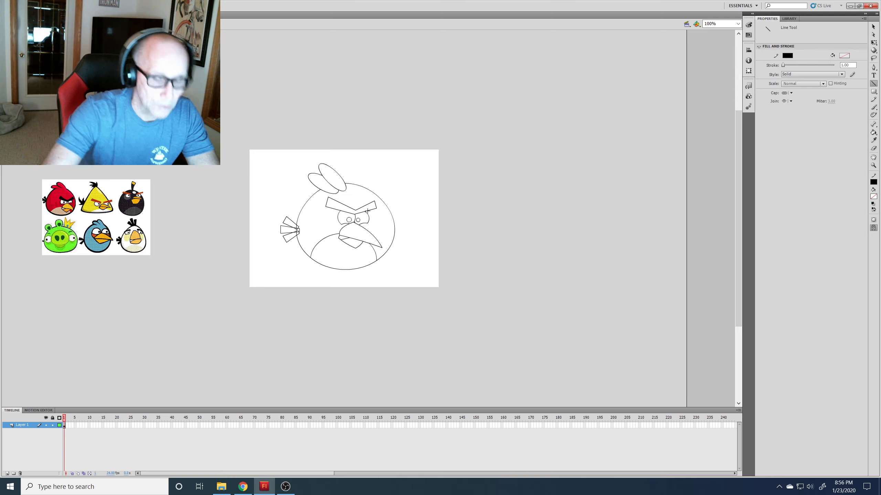
pyautogui.hotkey('ctrl', '=')
pyautogui.hotkey('ctrl', '=')
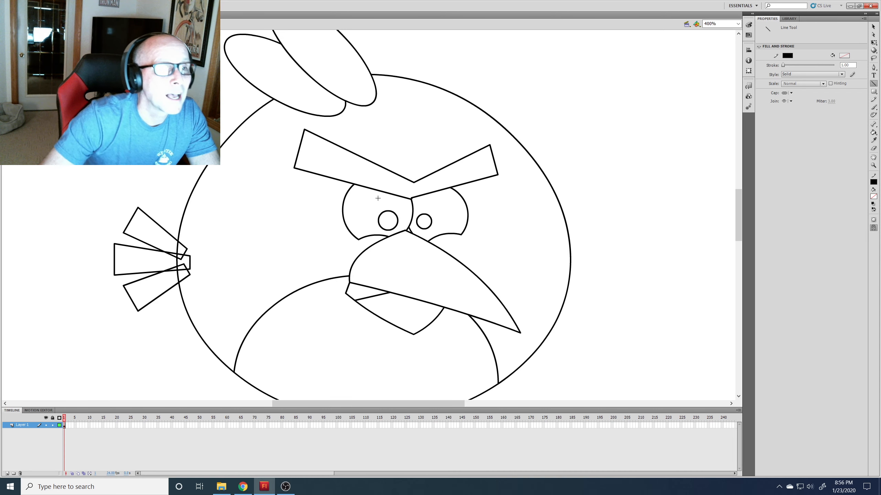
pyautogui.moveTo(296, 102); pyautogui.dragTo(297, 123)
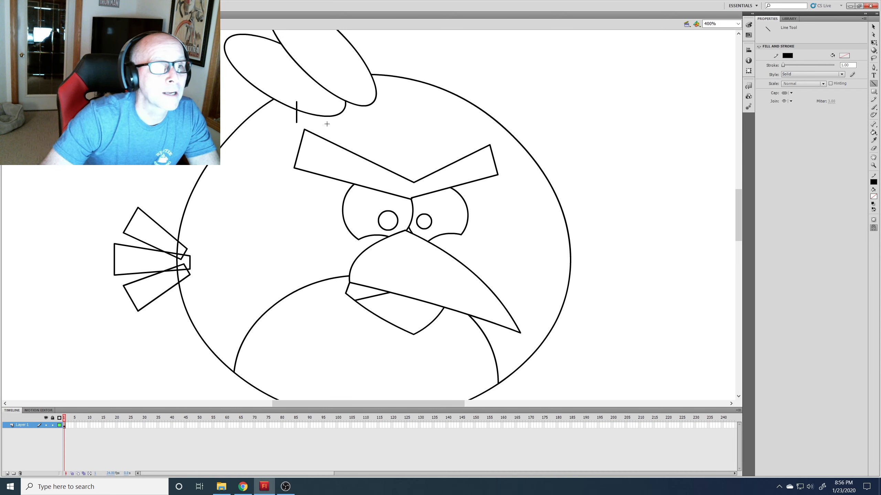
# Delete the back feather's outline beyond the short cutting line, along with both leftover pieces of that line
pyautogui.click(873, 26)
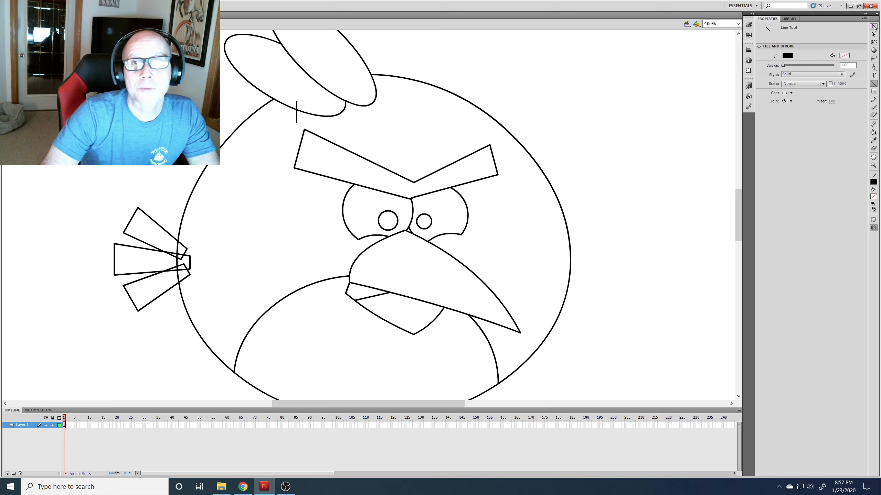
pyautogui.click(331, 116)
pyautogui.press('Delete')
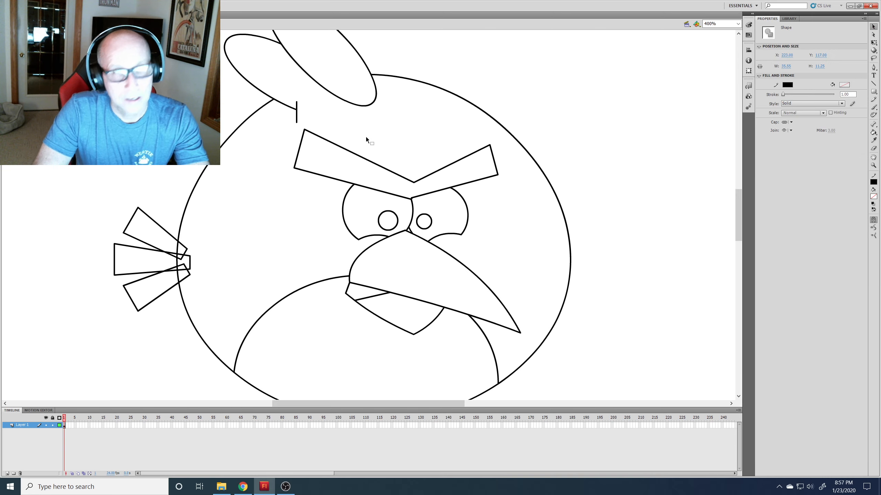
pyautogui.moveTo(297, 118); pyautogui.dragTo(296, 110)
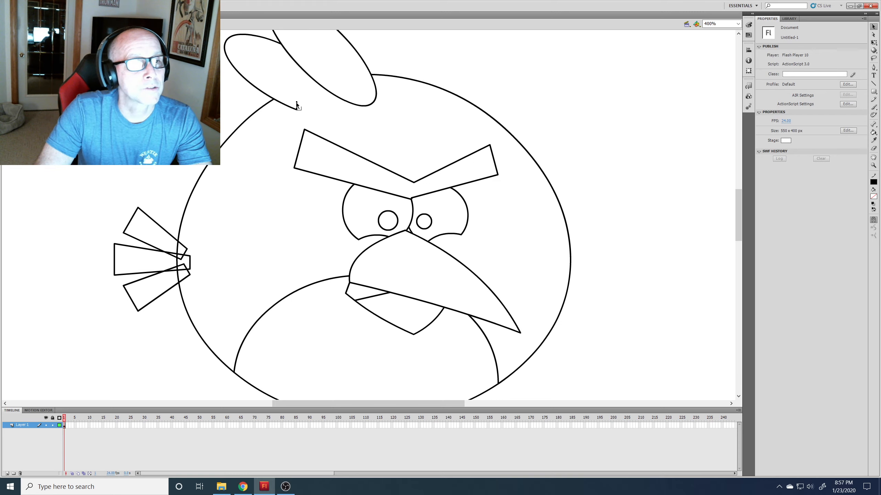
pyautogui.click(297, 106)
pyautogui.press('Delete')
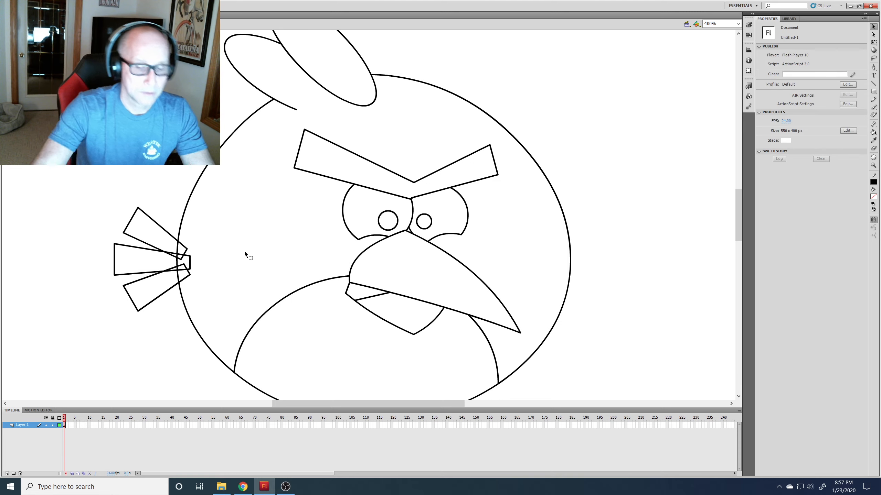
# Draw a short slanted line across the lower edge of the front head feather as a cutting line, redrawing the first attempt
pyautogui.hotkey('ctrl', '1')
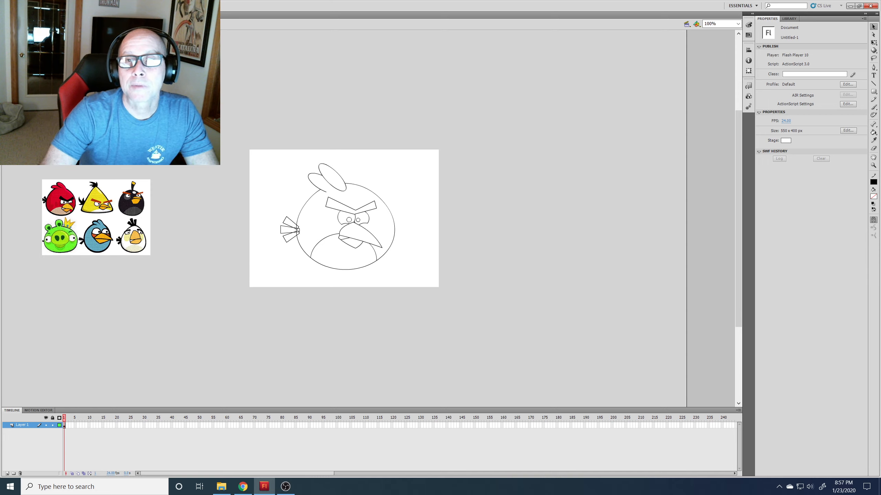
pyautogui.click(873, 83)
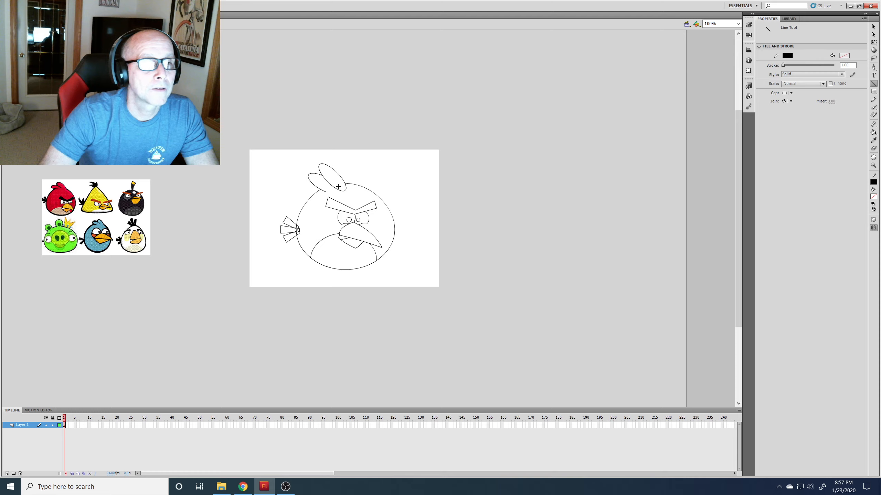
pyautogui.moveTo(338, 188); pyautogui.dragTo(342, 197)
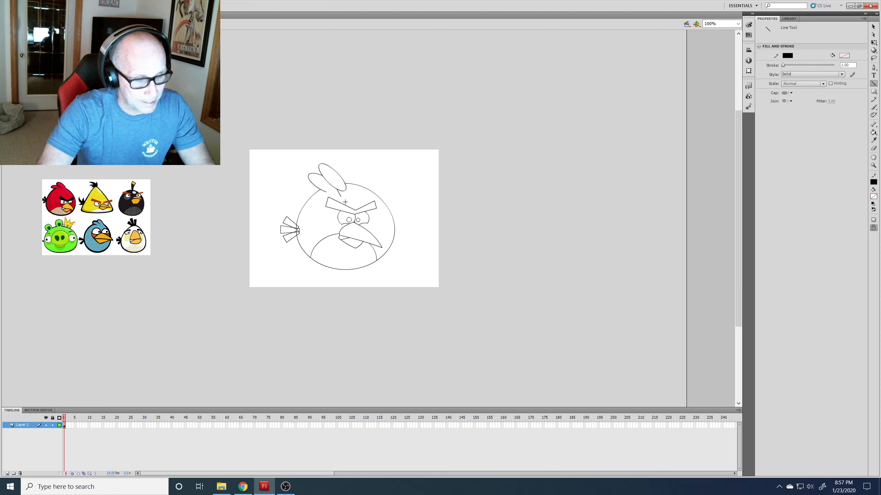
pyautogui.hotkey('ctrl', 'z')
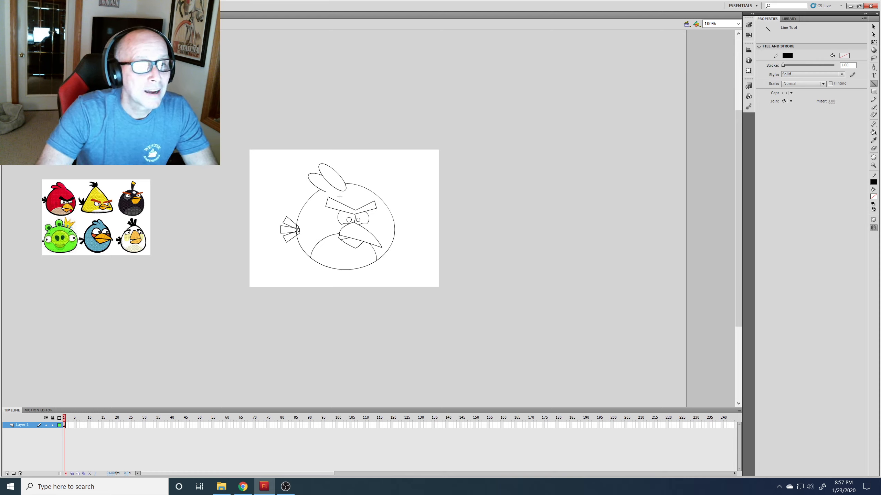
pyautogui.moveTo(340, 197); pyautogui.dragTo(335, 180)
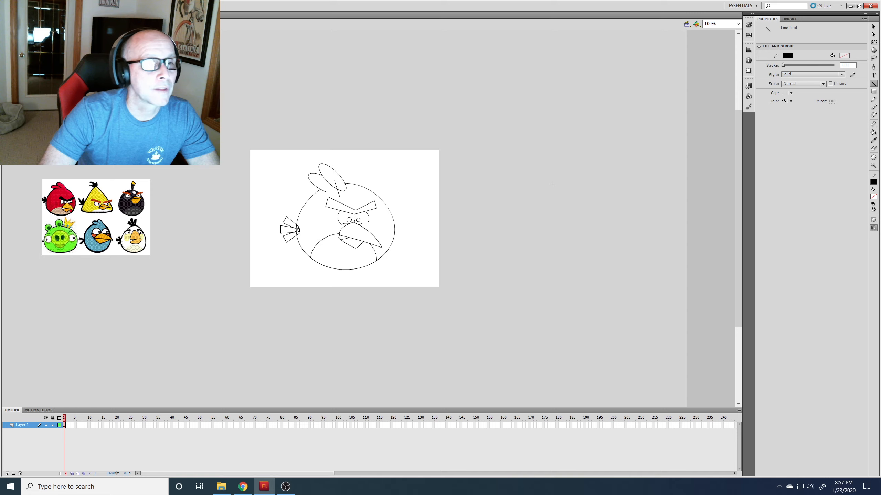
# Delete the front feather's rounded lower end and the cutting line, and bend the outer tips of both head feathers outward
pyautogui.click(873, 27)
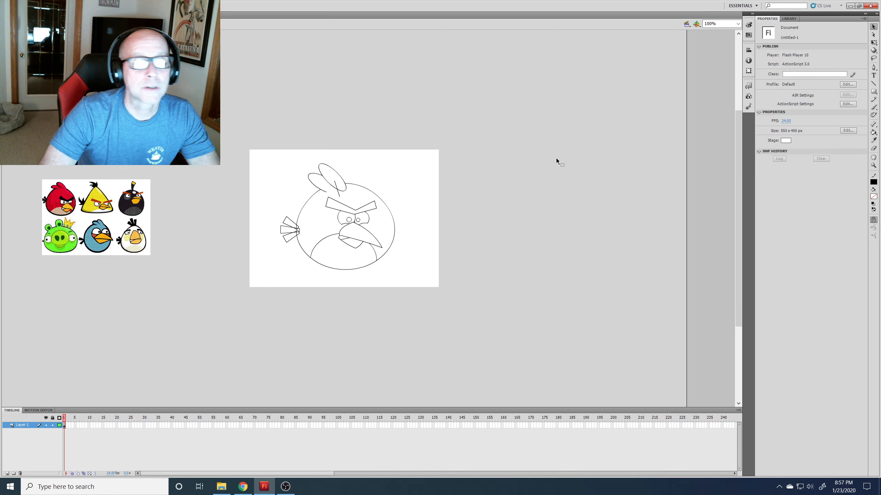
pyautogui.click(346, 191)
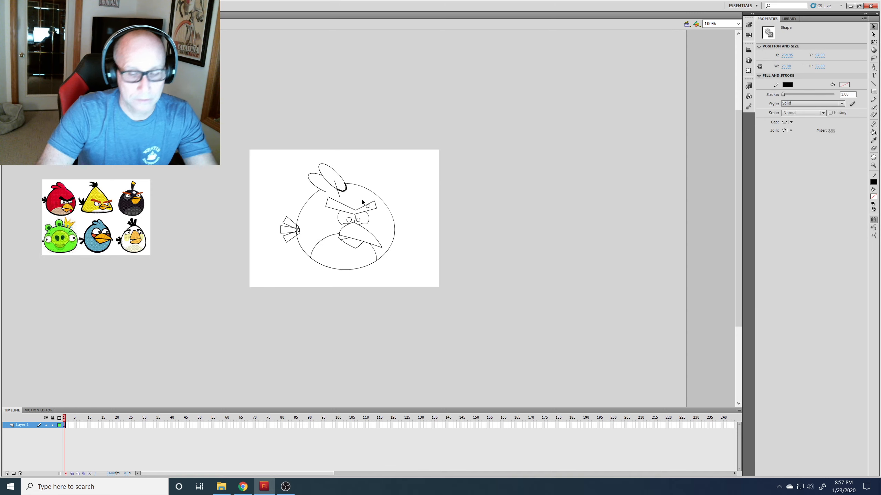
pyautogui.press('Delete')
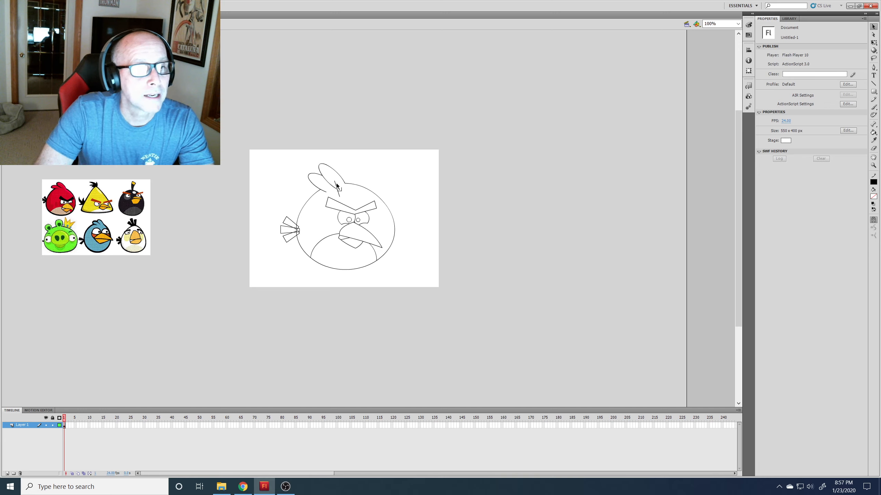
pyautogui.click(339, 191)
pyautogui.press('Delete')
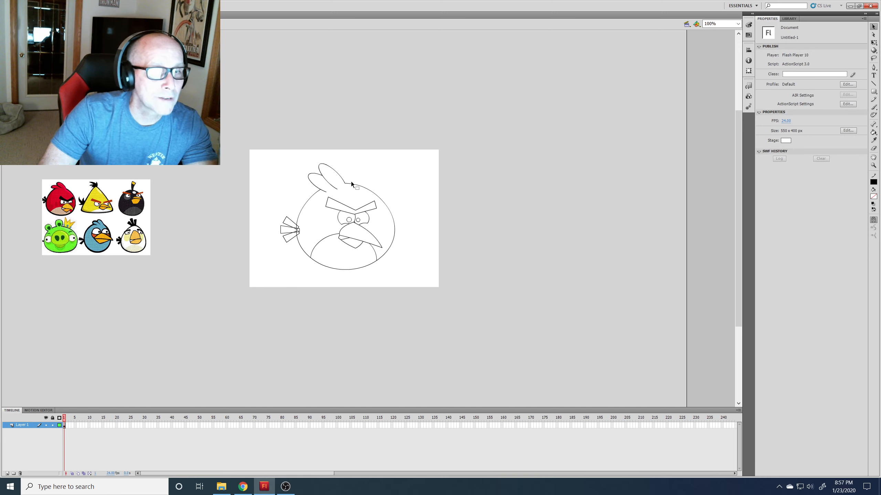
pyautogui.moveTo(319, 169); pyautogui.dragTo(305, 179)
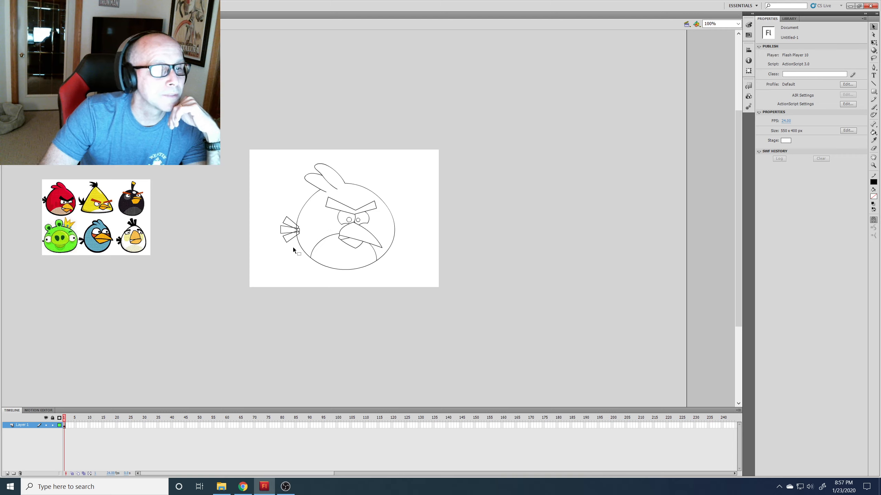
# Delete the end line and upper edge of the uppermost tail feather where they run inside the body
pyautogui.click(299, 229)
pyautogui.click(325, 228)
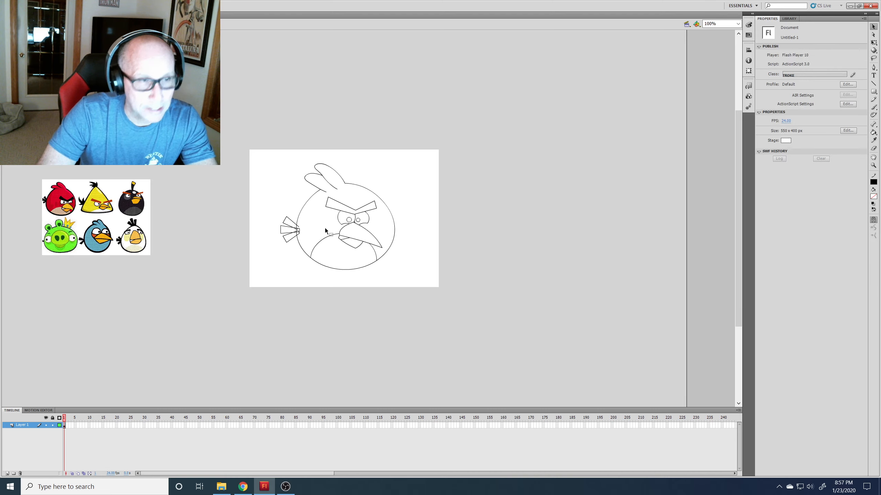
pyautogui.hotkey('ctrl', '=')
pyautogui.hotkey('ctrl', '=')
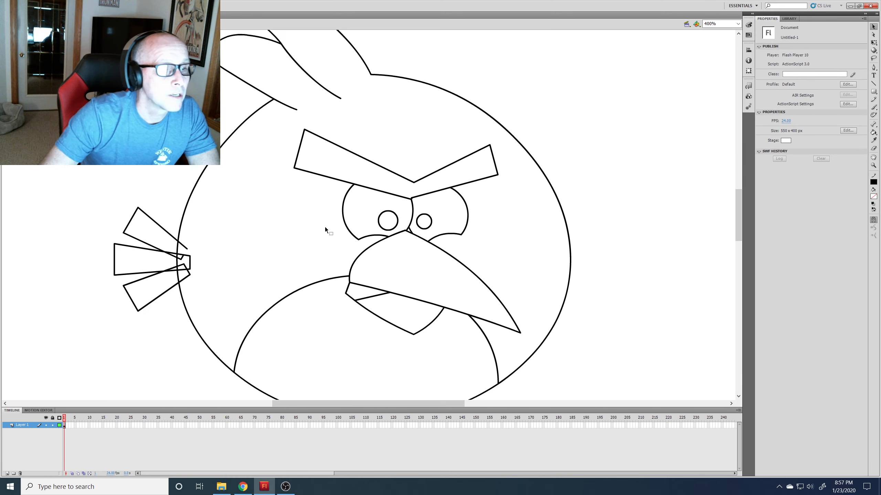
pyautogui.click(185, 247)
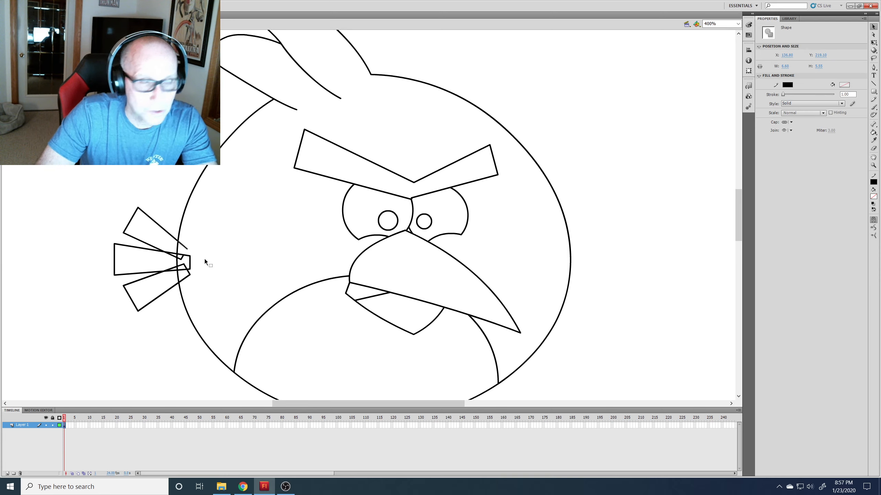
pyautogui.press('Delete')
# Delete the middle tail feather's upper edge and end line inside the body, plus the uppermost feather's remaining piece there
pyautogui.click(183, 258)
pyautogui.click(186, 256)
pyautogui.press('Delete')
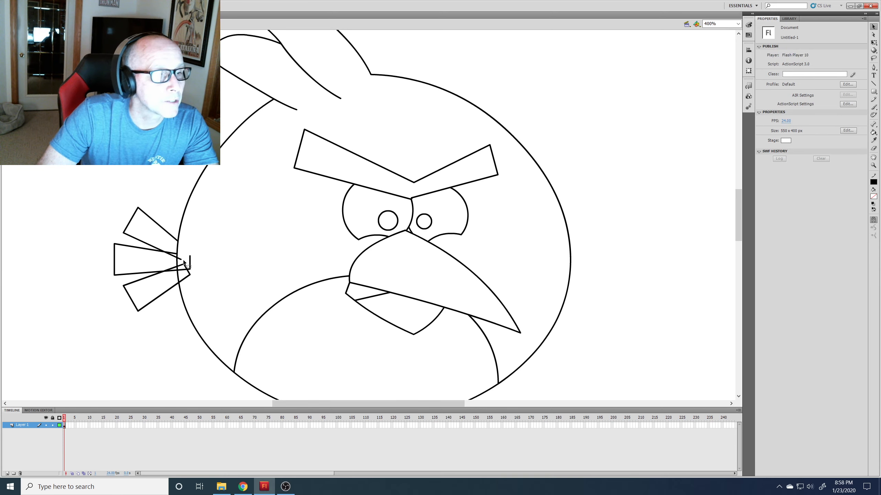
pyautogui.click(181, 259)
pyautogui.press('Delete')
pyautogui.click(190, 259)
pyautogui.press('Delete')
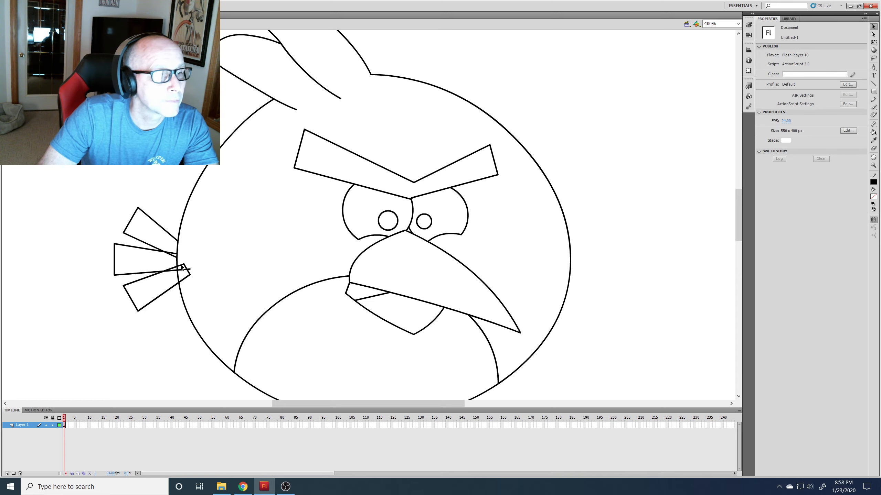
# Delete the remaining pieces of the middle and lowest tail feathers that run inside the body outline
pyautogui.click(181, 266)
pyautogui.press('Delete')
pyautogui.moveTo(188, 271); pyautogui.dragTo(190, 275)
pyautogui.click(185, 279)
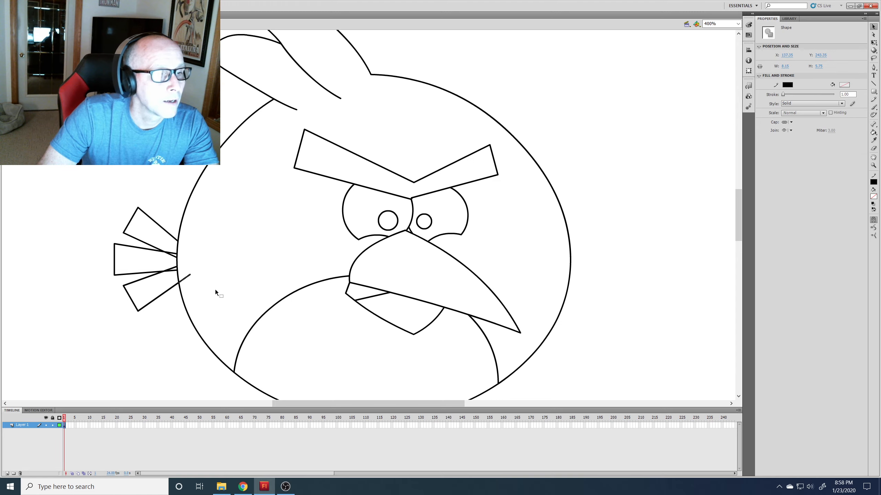
pyautogui.press('Delete')
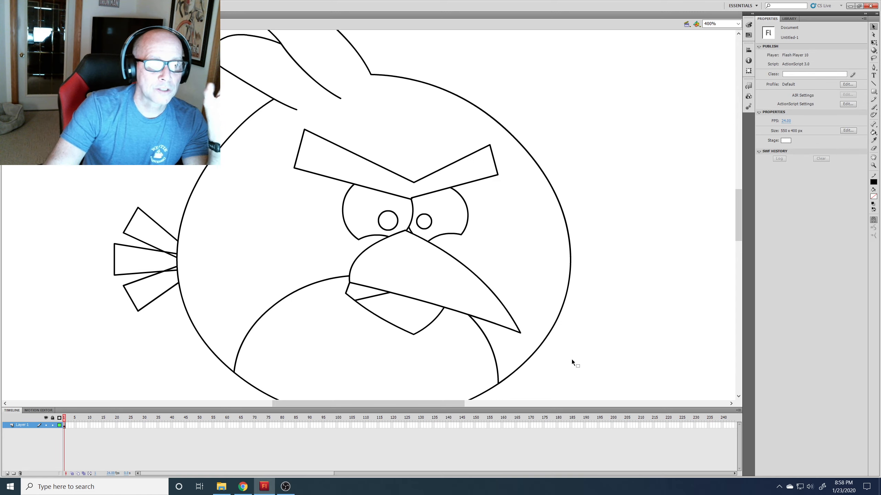
# Draw an unfilled circle about 318 px in diameter on the pasteboard beside the stage, opposite the reference picture
pyautogui.hotkey('ctrl', '-')
pyautogui.hotkey('ctrl', '-')
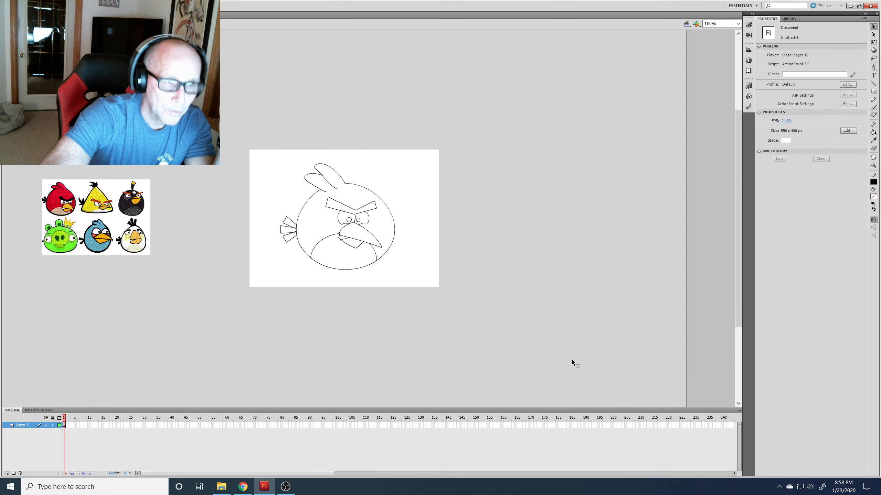
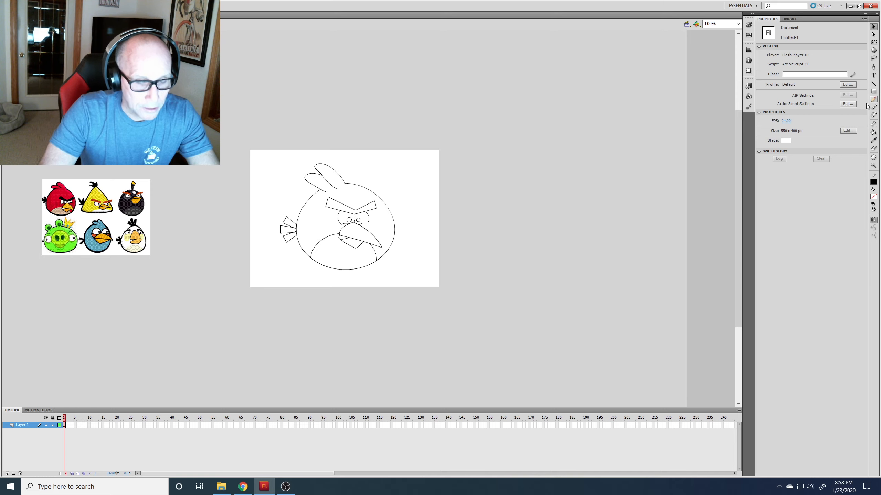
pyautogui.press('o')
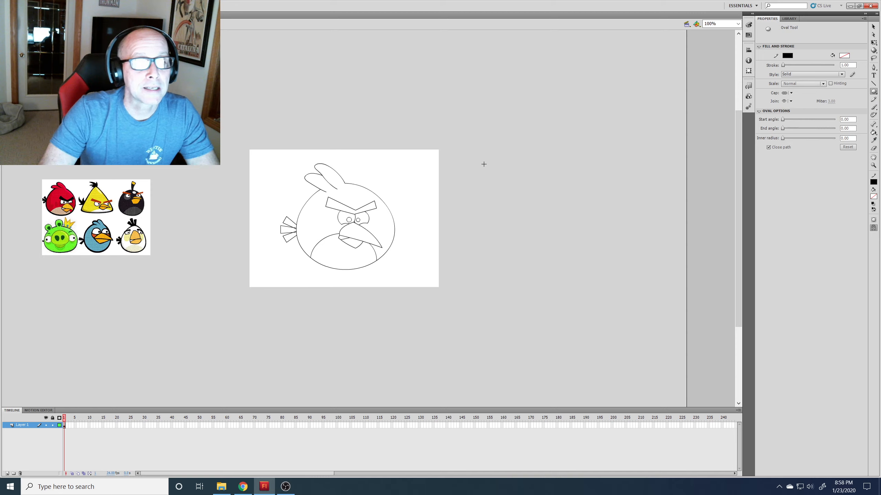
pyautogui.moveTo(481, 160)
pyautogui.mouseDown()
pyautogui.moveTo(552, 255)
pyautogui.moveTo(586, 272)
pyautogui.mouseUp()
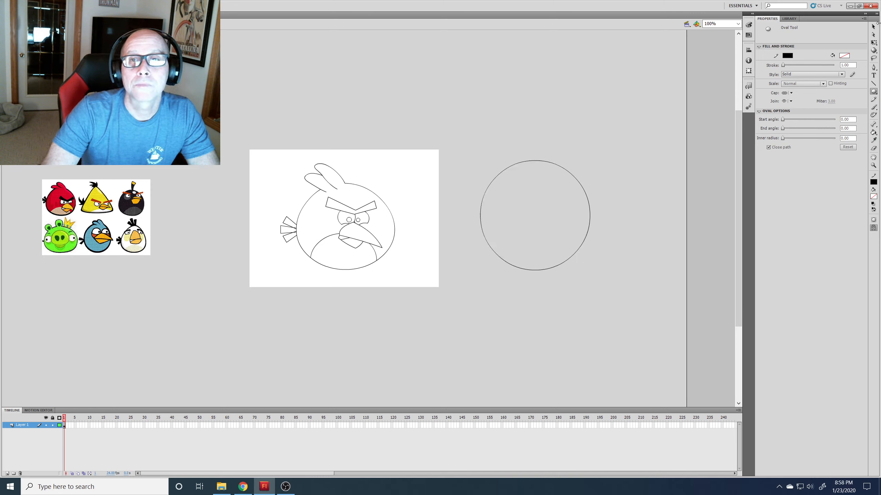
# Undo the accidental bend of the circle, move it over the bird to about X 167, Y 31, and deselect it
pyautogui.click(875, 26)
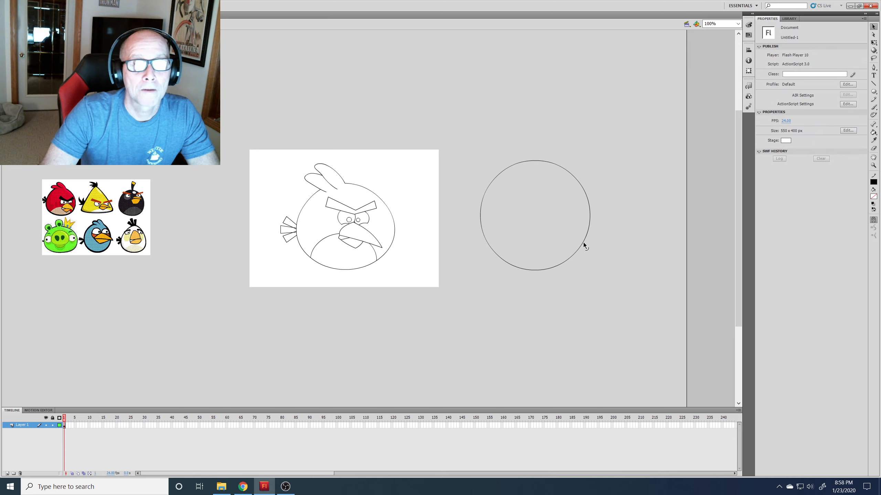
pyautogui.moveTo(583, 242)
pyautogui.mouseDown()
pyautogui.moveTo(540, 245)
pyautogui.moveTo(544, 254)
pyautogui.moveTo(586, 256)
pyautogui.mouseUp()
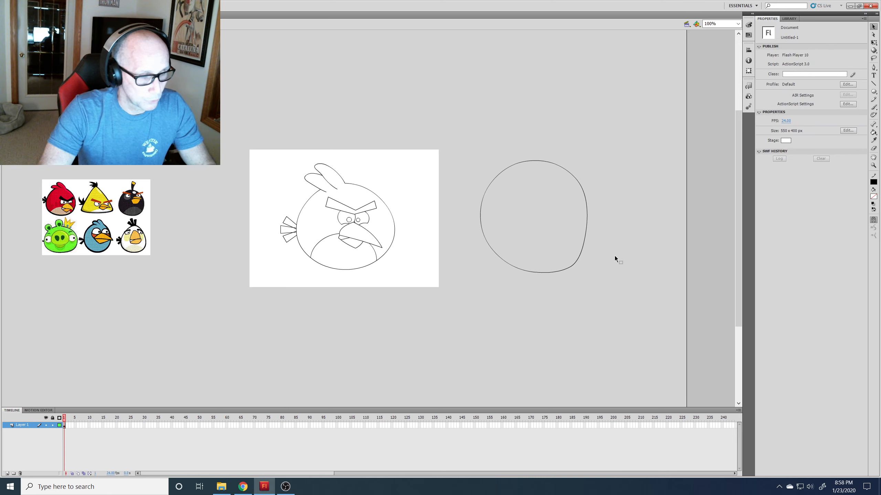
pyautogui.hotkey('ctrl', 'z')
pyautogui.click(580, 247)
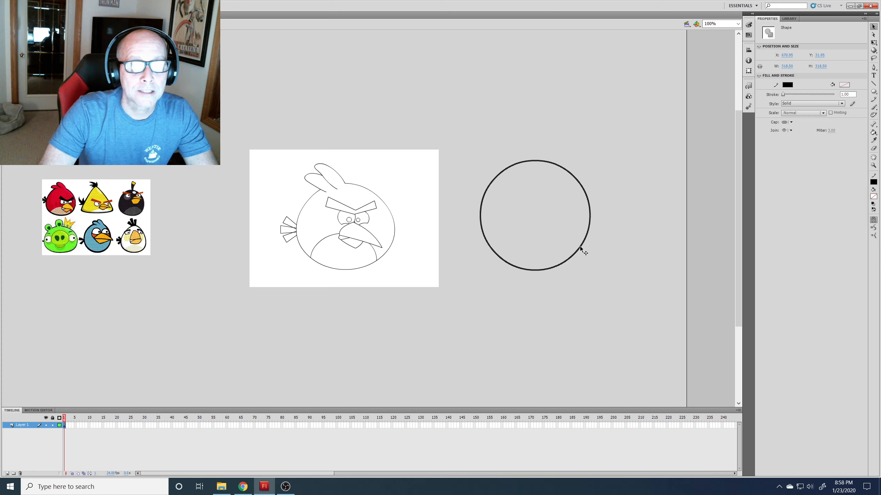
pyautogui.moveTo(580, 247)
pyautogui.mouseDown()
pyautogui.moveTo(395, 250)
pyautogui.moveTo(408, 249)
pyautogui.mouseUp()
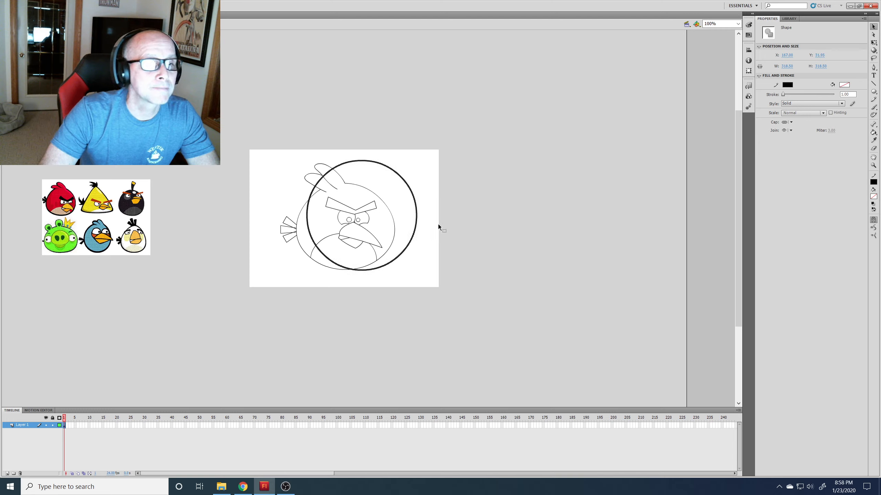
pyautogui.click(434, 212)
# Trim the large circle by deleting its segments outside the body and across the head feathers, keeping only the arc along the bird's back
pyautogui.click(399, 255)
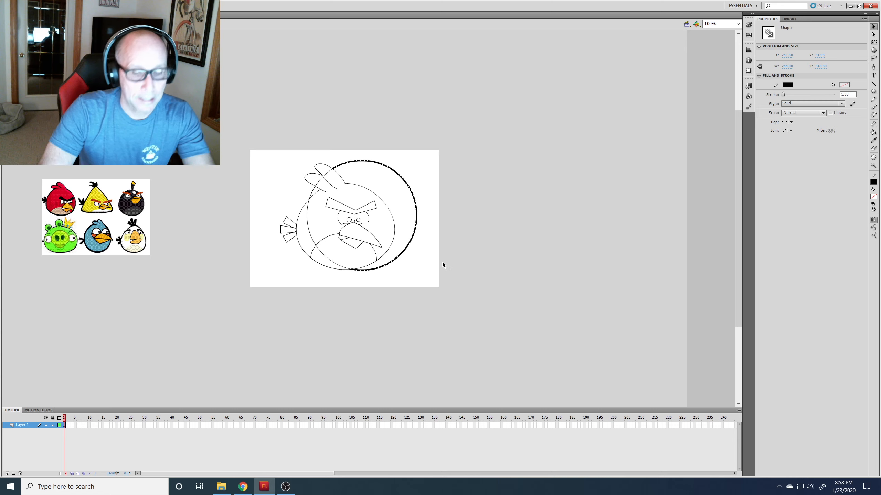
pyautogui.press('Delete')
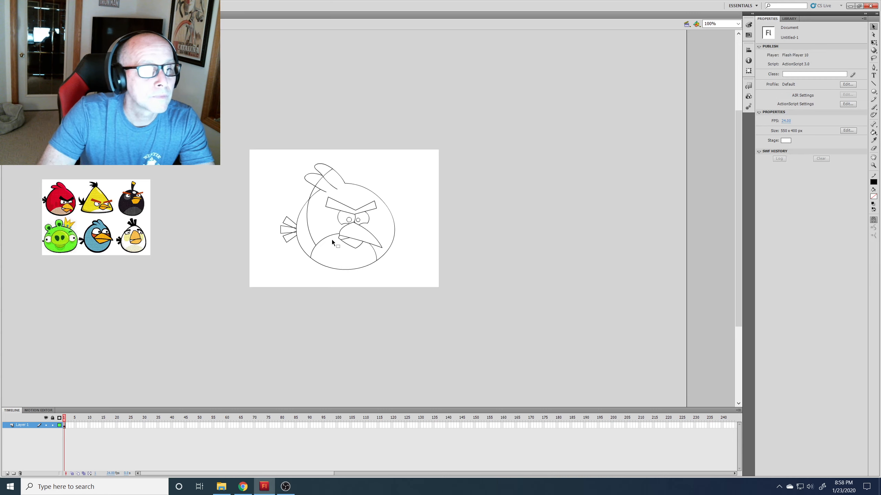
pyautogui.click(319, 183)
pyautogui.press('Delete')
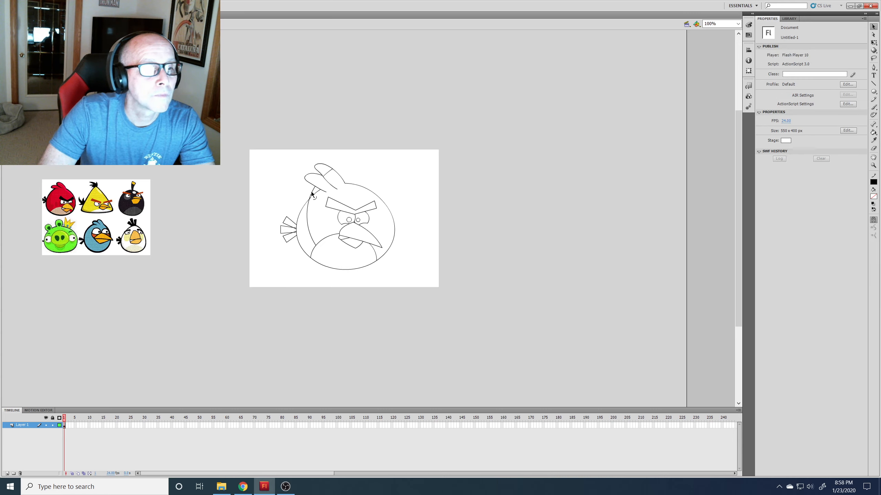
pyautogui.click(312, 192)
pyautogui.press('Delete')
pyautogui.click(328, 172)
pyautogui.press('Delete')
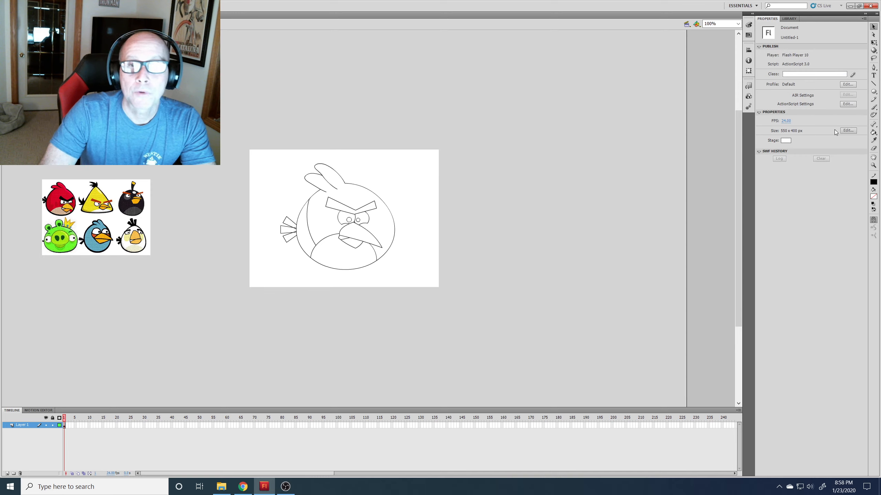
# Draw a narrow, upright unfilled oval on the pasteboard beside the stage and tilt it slightly
pyautogui.click(873, 91)
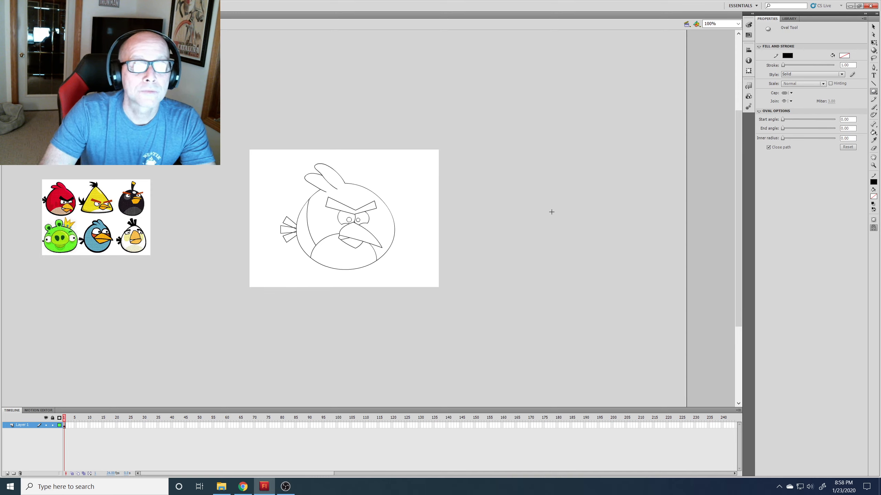
pyautogui.moveTo(552, 210); pyautogui.dragTo(561, 227)
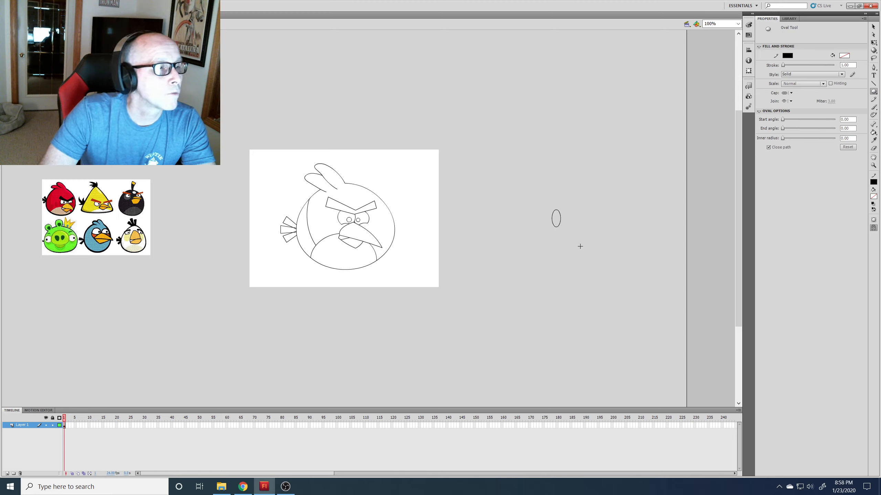
pyautogui.click(873, 42)
pyautogui.moveTo(562, 223)
pyautogui.mouseDown()
pyautogui.moveTo(572, 241)
pyautogui.moveTo(568, 228)
pyautogui.mouseUp()
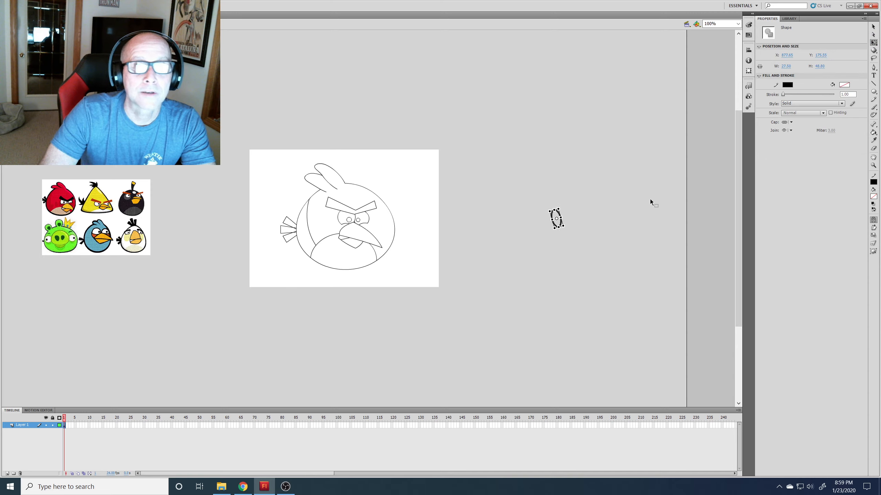
# Move the tilted oval onto the bird's cheek behind the eyes and shrink it to about 23 px wide
pyautogui.press('v')
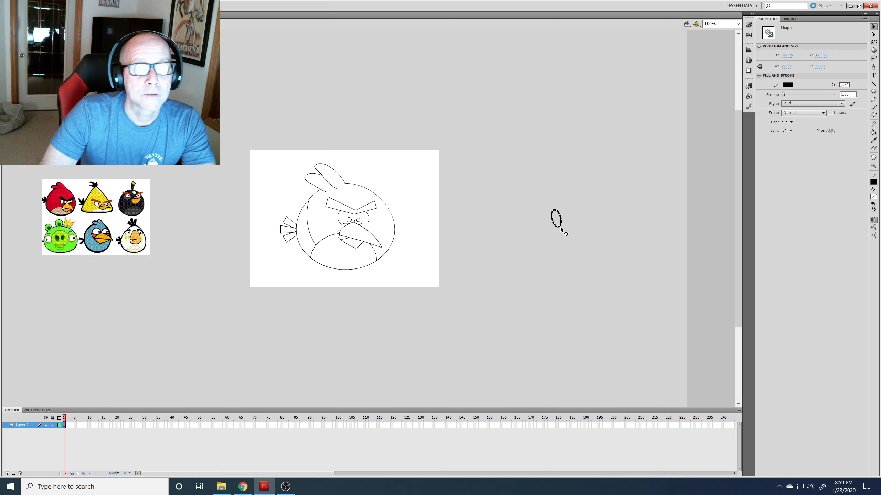
pyautogui.moveTo(560, 227); pyautogui.dragTo(327, 232)
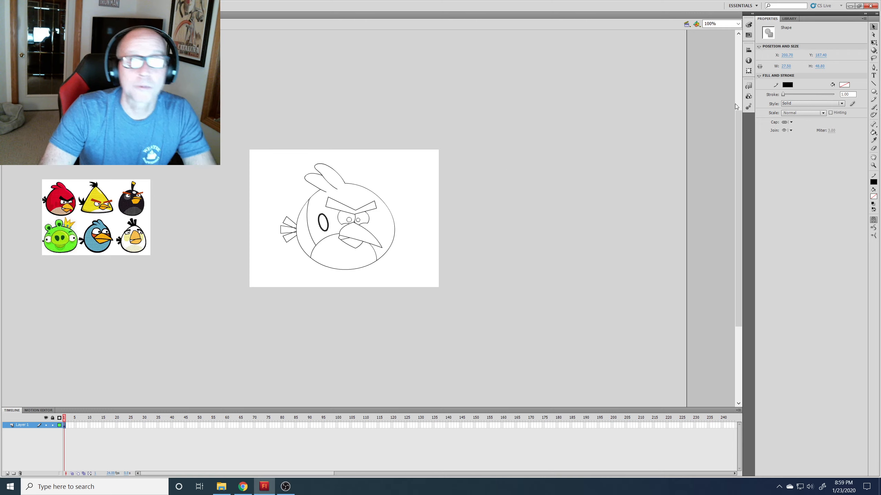
pyautogui.click(873, 42)
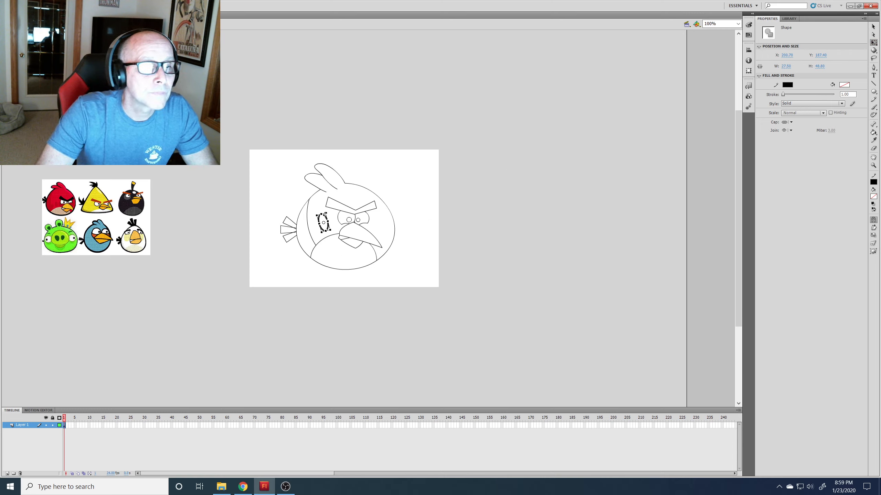
pyautogui.moveTo(325, 215); pyautogui.dragTo(325, 217)
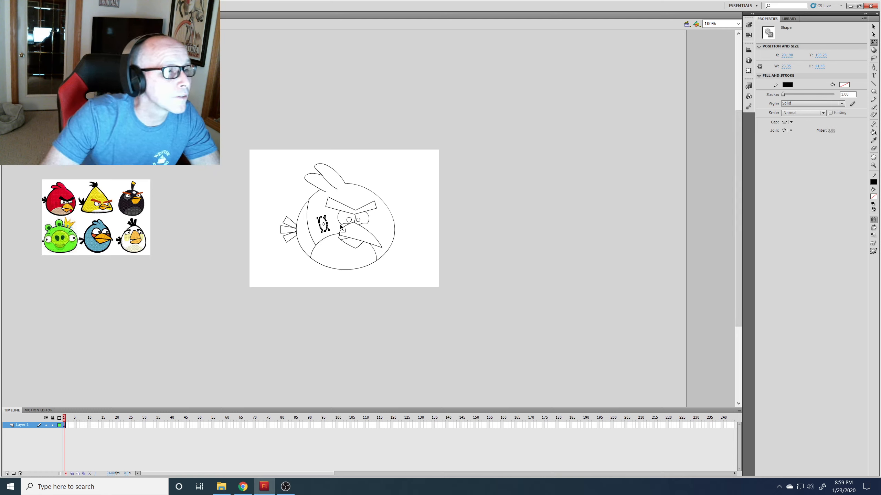
# Undo the trial flattened oval and draw an unfilled circle about 51 px in diameter on the pasteboard beside the stage
pyautogui.click(873, 92)
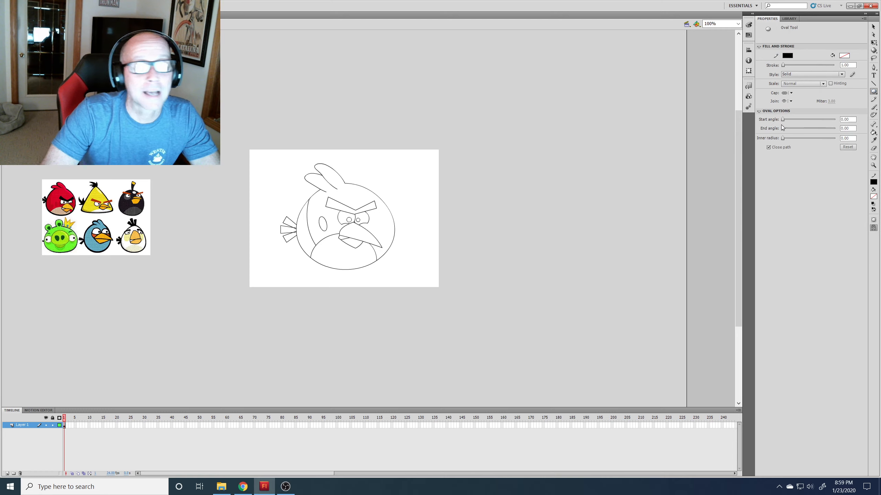
pyautogui.moveTo(488, 218); pyautogui.dragTo(502, 225)
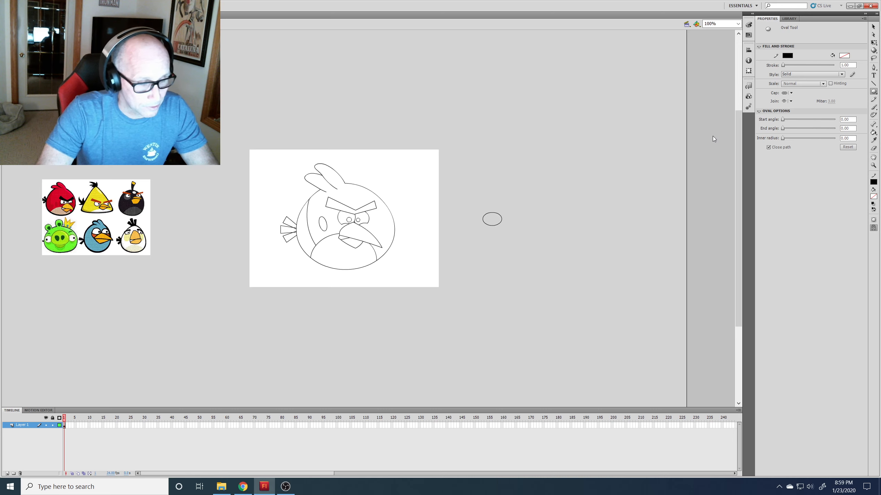
pyautogui.hotkey('ctrl', 'z')
pyautogui.moveTo(493, 212); pyautogui.dragTo(508, 228)
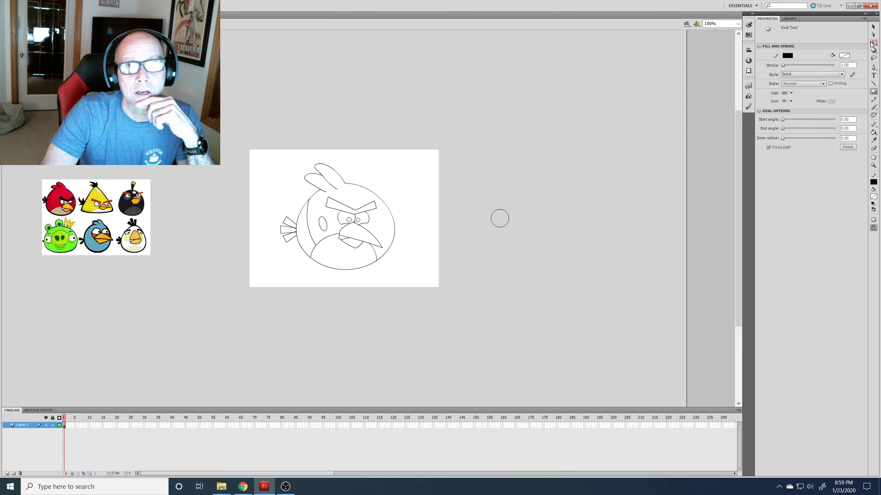
# Duplicate the small circle and move the copy over the bird's left eye
pyautogui.click(873, 27)
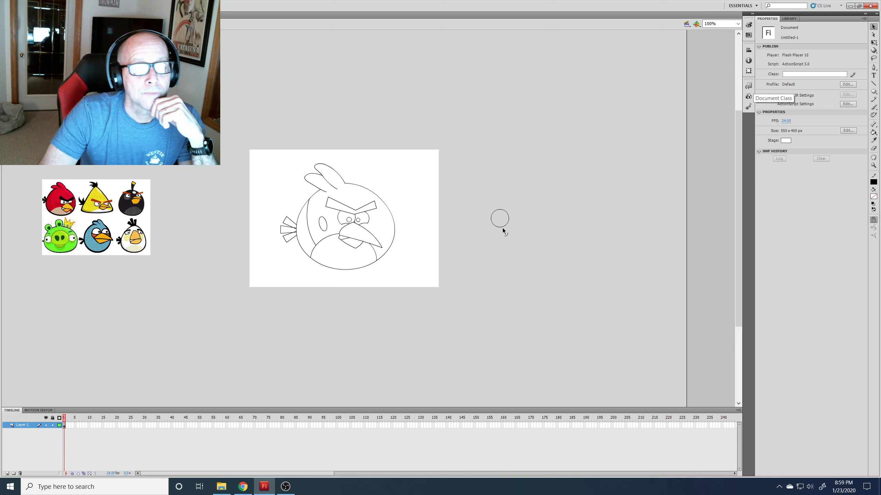
pyautogui.click(491, 217)
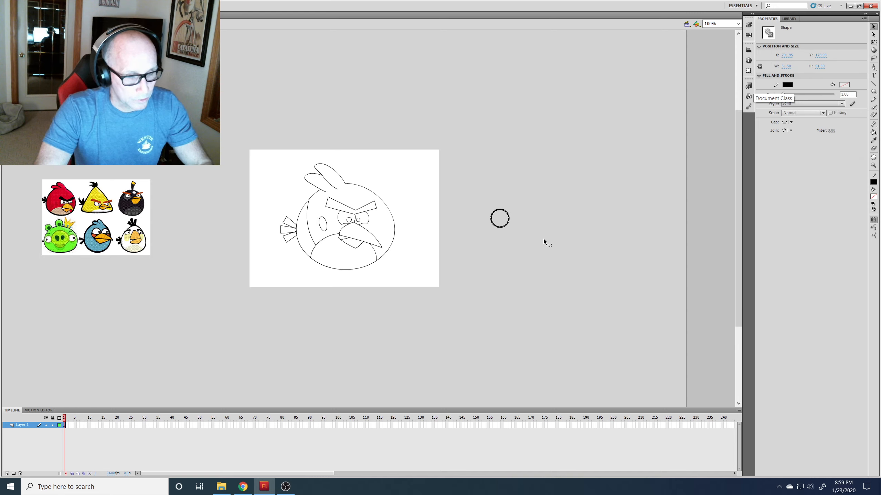
pyautogui.hotkey('ctrl', 'v')
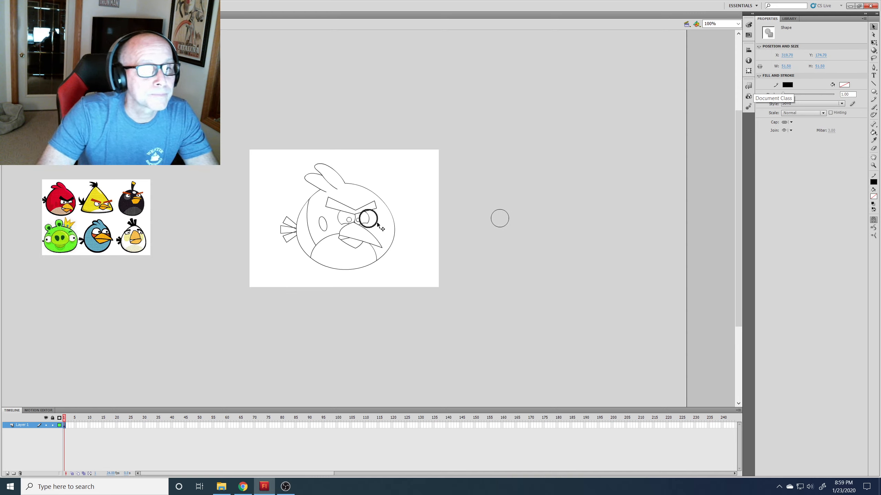
pyautogui.moveTo(378, 226); pyautogui.dragTo(355, 230)
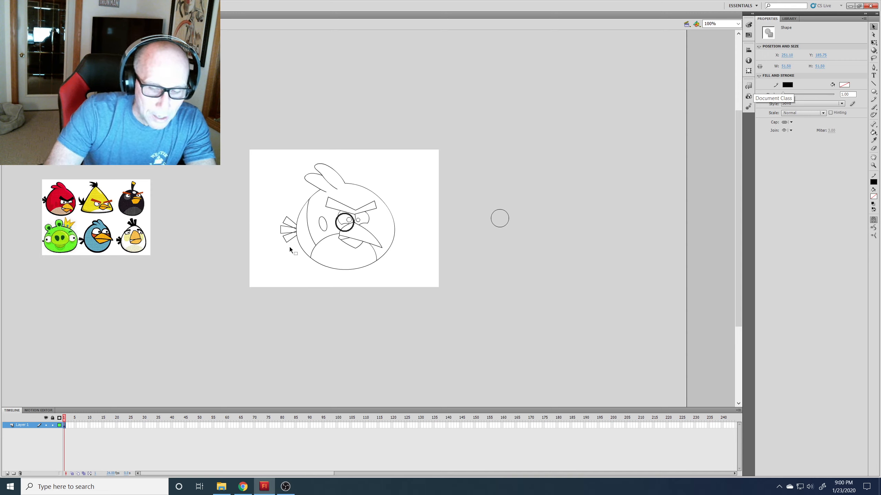
# Nudge the copied circle up and left around the left eye to about X 249, Y 179, and deselect it
pyautogui.press('Up')
pyautogui.press('Up')
pyautogui.press('Up')
pyautogui.press('Left')
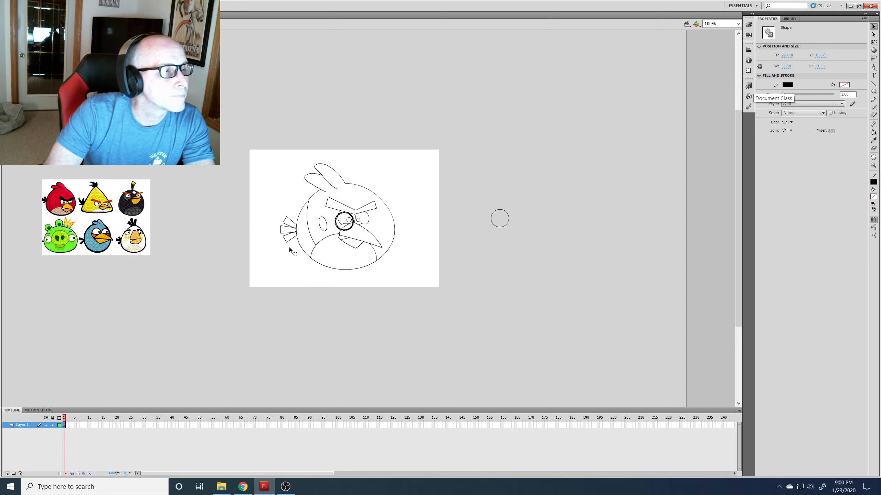
pyautogui.press('Up')
pyautogui.press('Up')
pyautogui.press('Up')
pyautogui.press('Up')
pyautogui.press('Up')
pyautogui.press('Left')
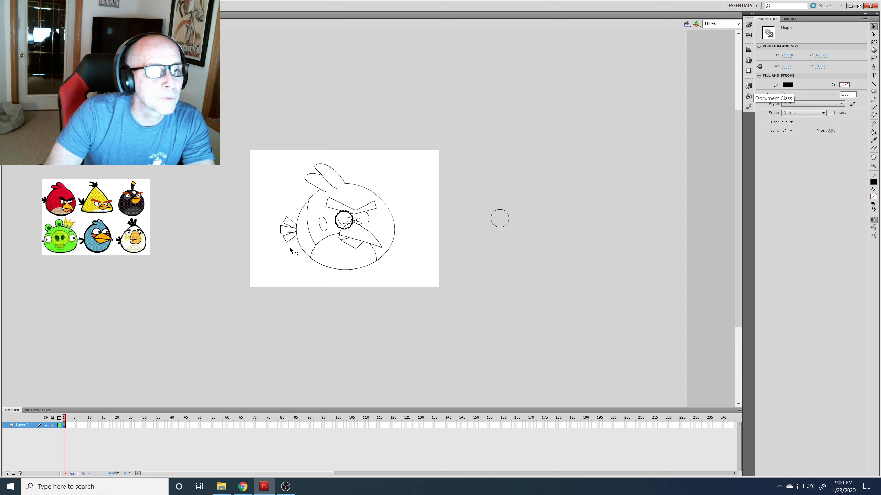
pyautogui.click(466, 244)
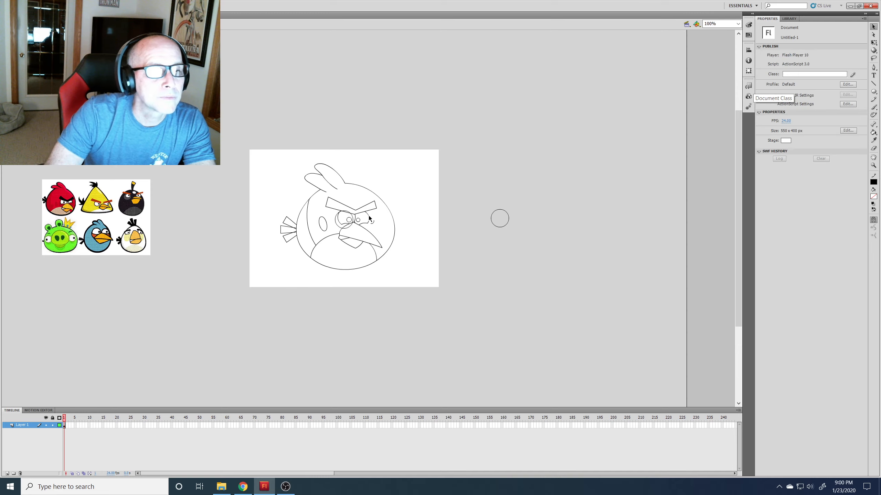
# Delete the copied circle's segments crossing the brow, the area between the eyes and the beak, keeping the outer rim around the left eye
pyautogui.click(346, 211)
pyautogui.press('Delete')
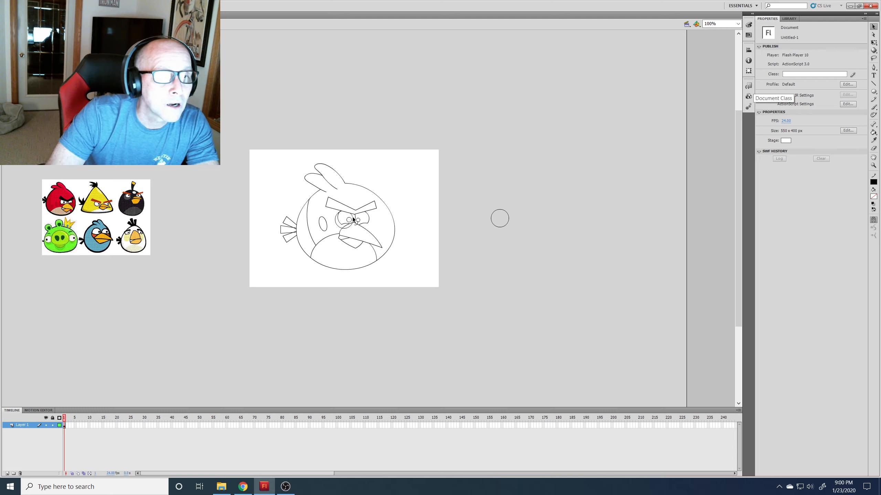
pyautogui.click(353, 217)
pyautogui.press('Delete')
pyautogui.click(350, 226)
pyautogui.press('Delete')
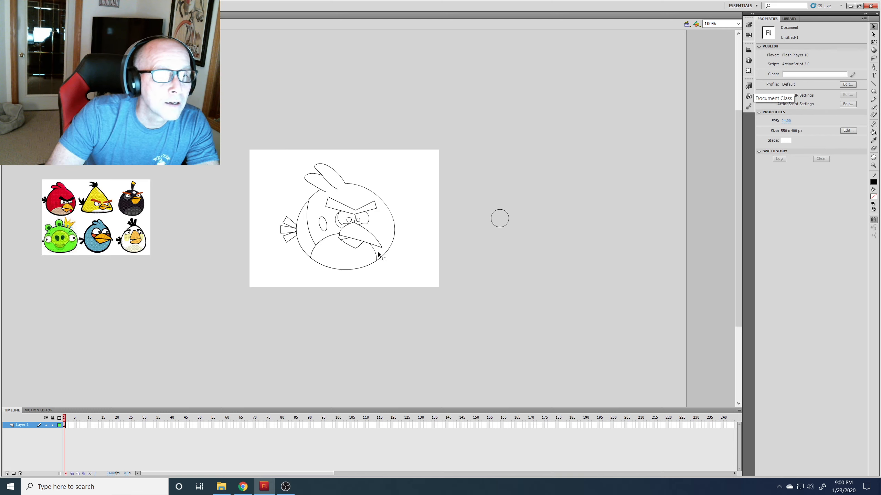
# Scale the remaining circle on the pasteboard down proportionally to about 48 px in diameter
pyautogui.moveTo(479, 200); pyautogui.dragTo(527, 237)
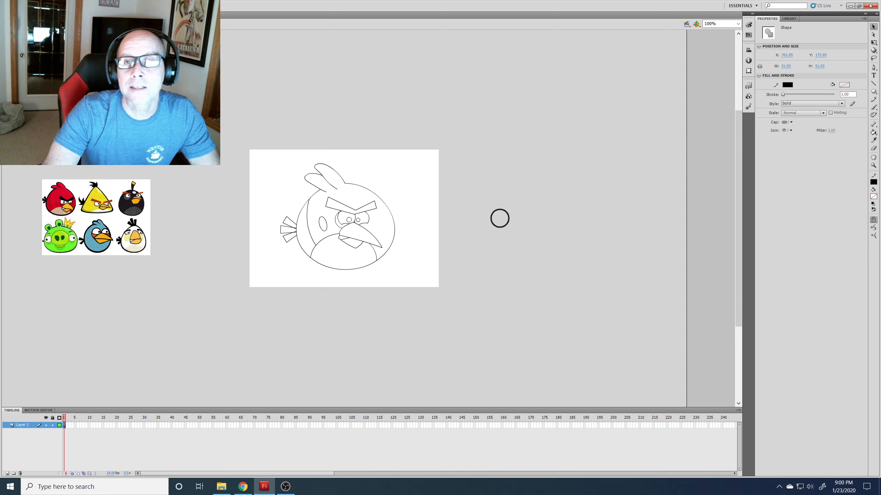
pyautogui.press('q')
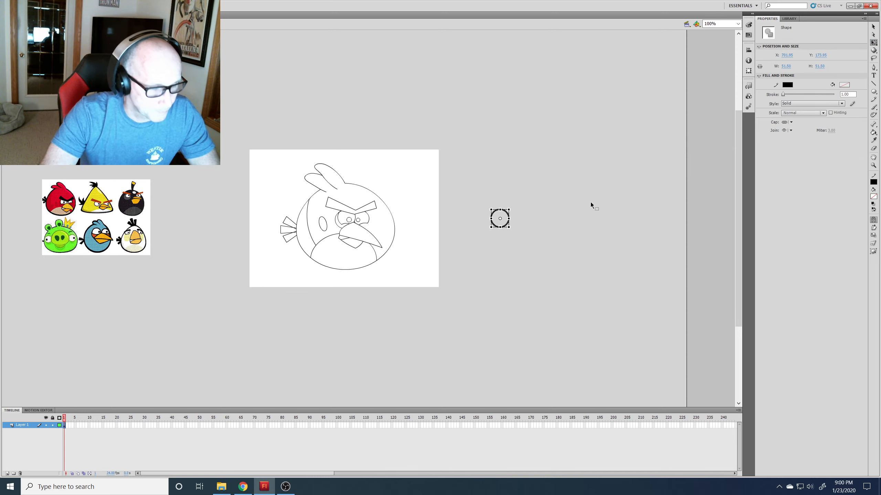
pyautogui.moveTo(511, 210); pyautogui.dragTo(510, 210)
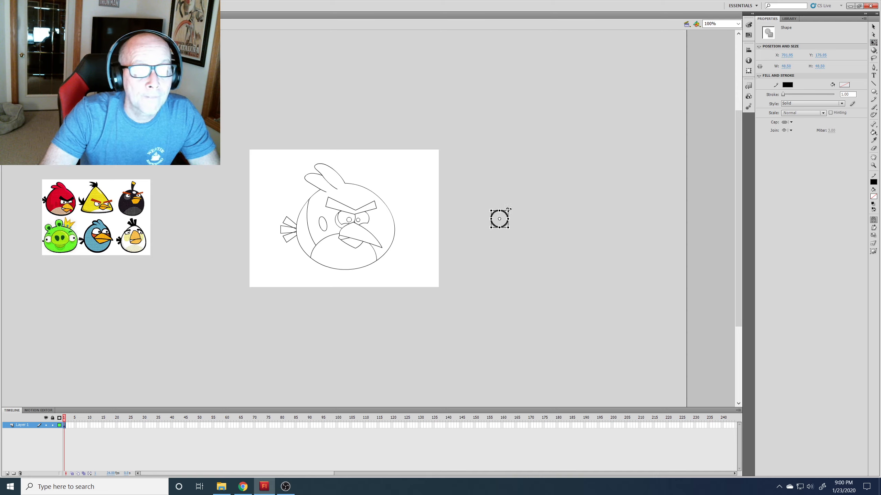
pyautogui.press('v')
pyautogui.click(530, 235)
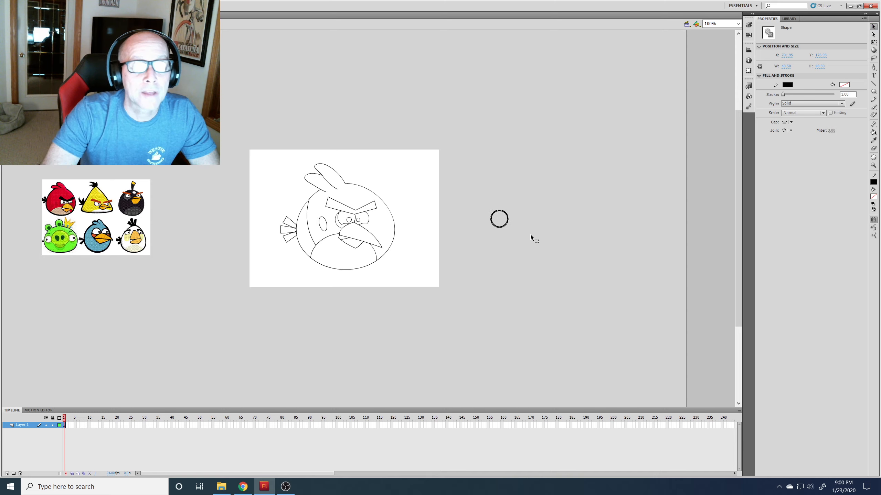
# Move the smaller circle around the bird's right eye to about X 304, Y 181, and deselect it
pyautogui.moveTo(500, 227); pyautogui.dragTo(365, 231)
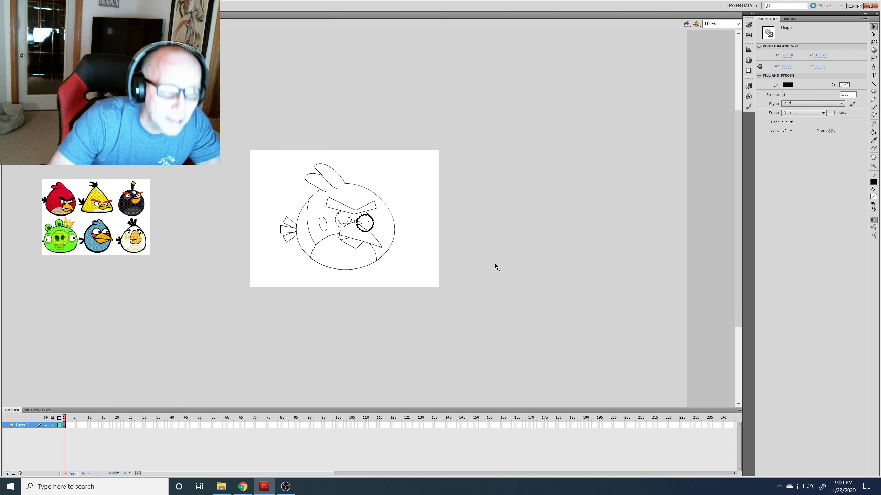
pyautogui.press('Up')
pyautogui.press('Up')
pyautogui.press('Up')
pyautogui.press('Up')
pyautogui.press('Up')
pyautogui.press('Up')
pyautogui.press('Up')
pyautogui.press('Left')
pyautogui.press('Left')
pyautogui.press('Left')
pyautogui.press('Left')
pyautogui.press('Left')
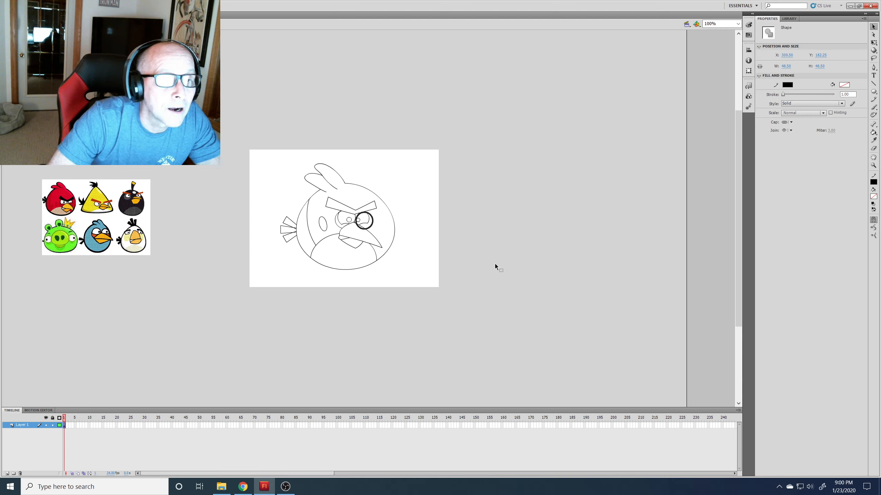
pyautogui.press('Up')
pyautogui.press('Left')
pyautogui.press('Left')
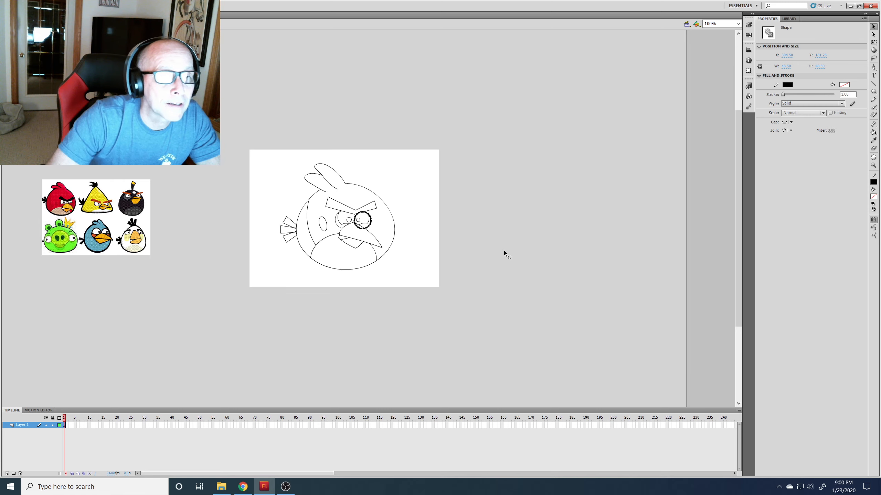
pyautogui.click(475, 231)
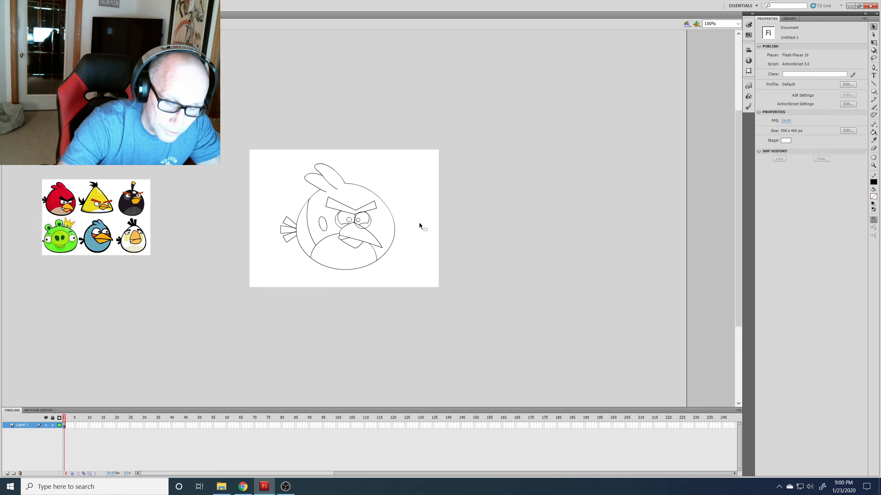
# Delete the right eye circle's segments that cross into the left eye and overlap the brow
pyautogui.hotkey('ctrl', '=')
pyautogui.hotkey('ctrl', '=')
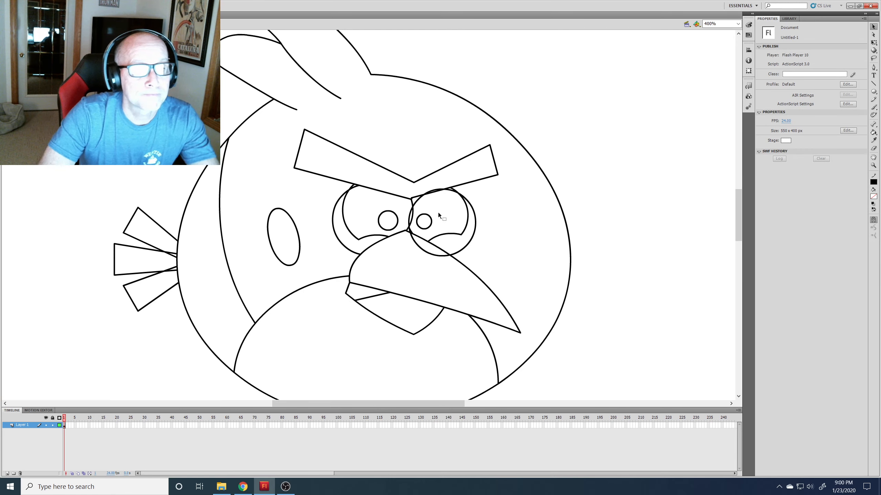
pyautogui.click(409, 219)
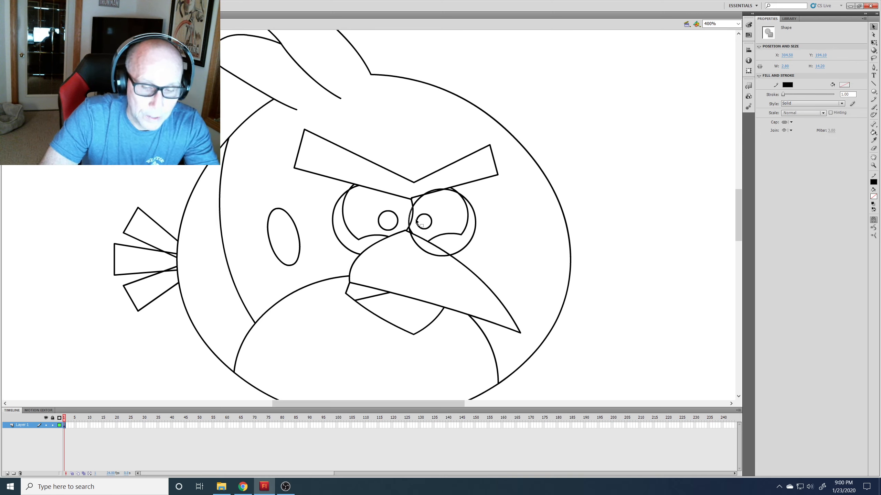
pyautogui.press('Delete')
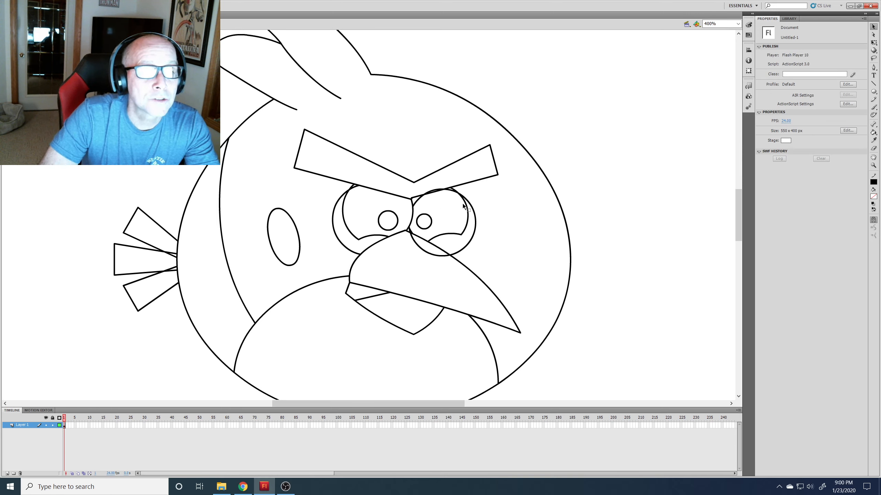
pyautogui.click(435, 190)
pyautogui.press('Delete')
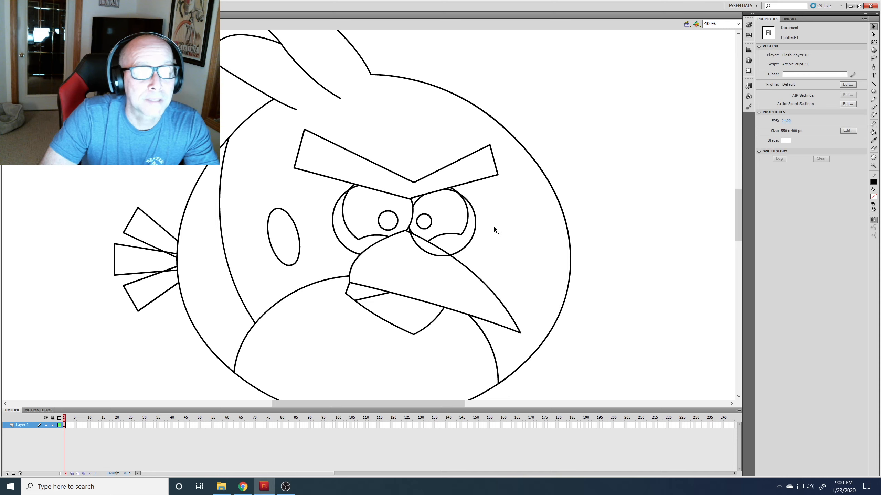
# Delete the right eye circle's remaining segments that overlap the brow, the beak and the corner between the eyes
pyautogui.click(450, 190)
pyautogui.press('Delete')
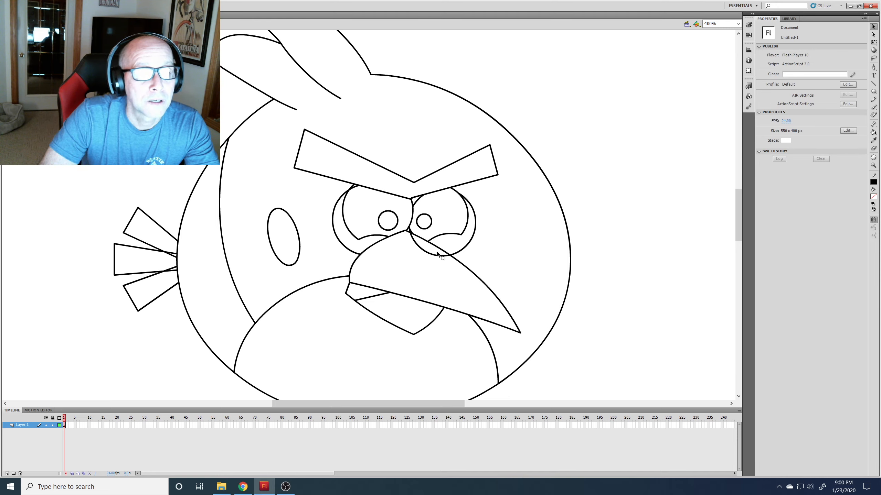
pyautogui.click(418, 248)
pyautogui.press('Delete')
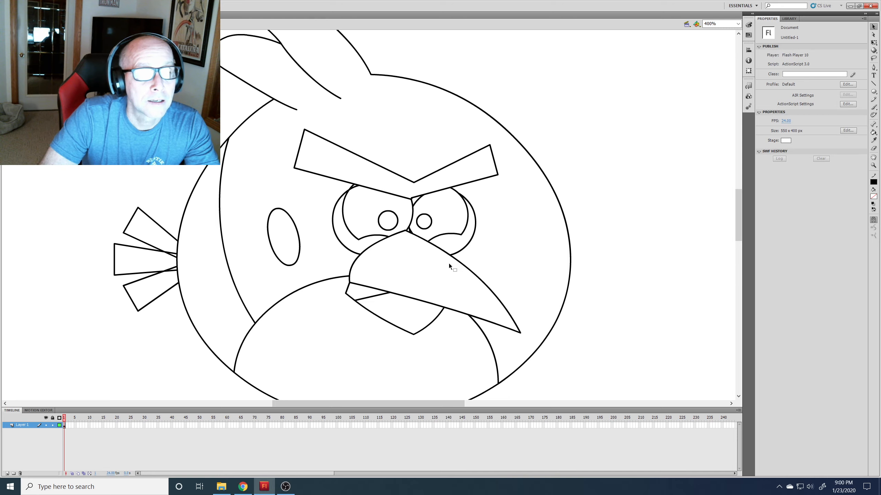
pyautogui.click(411, 231)
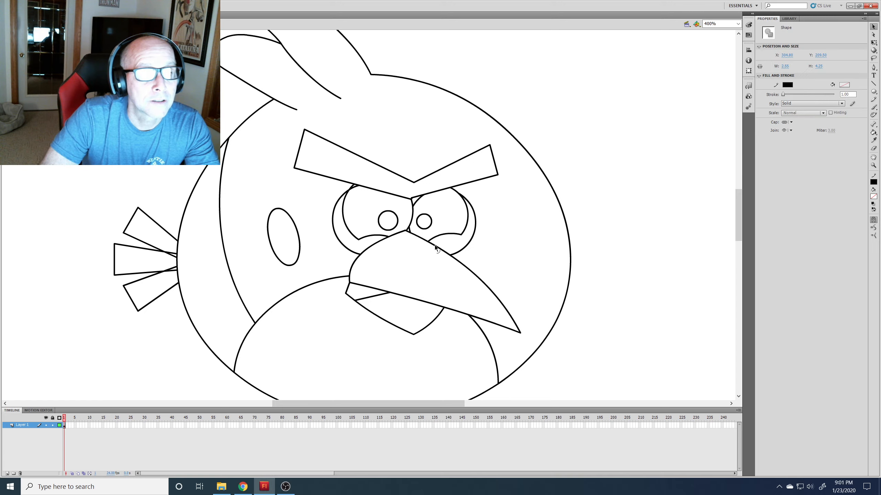
pyautogui.press('Delete')
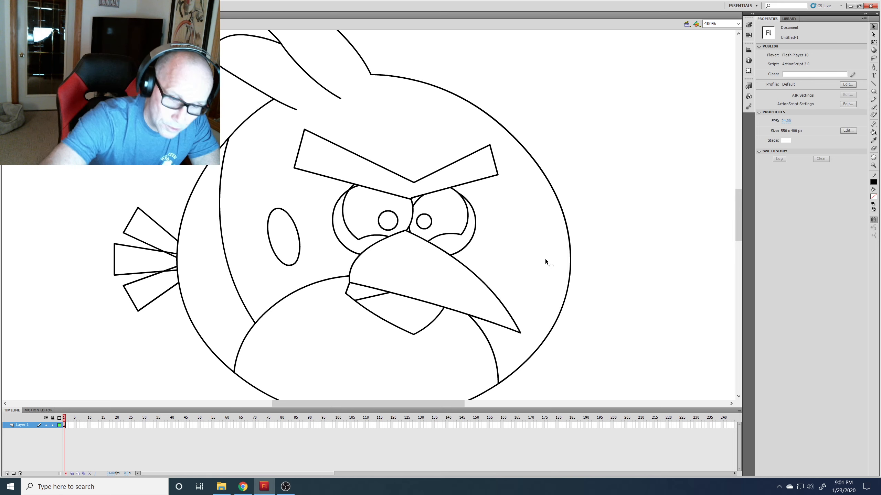
# Draw a small unfilled upright oval with a black 1 px outline on the empty pasteboard beside the stage
pyautogui.hotkey('ctrl', '-')
pyautogui.hotkey('ctrl', '-')
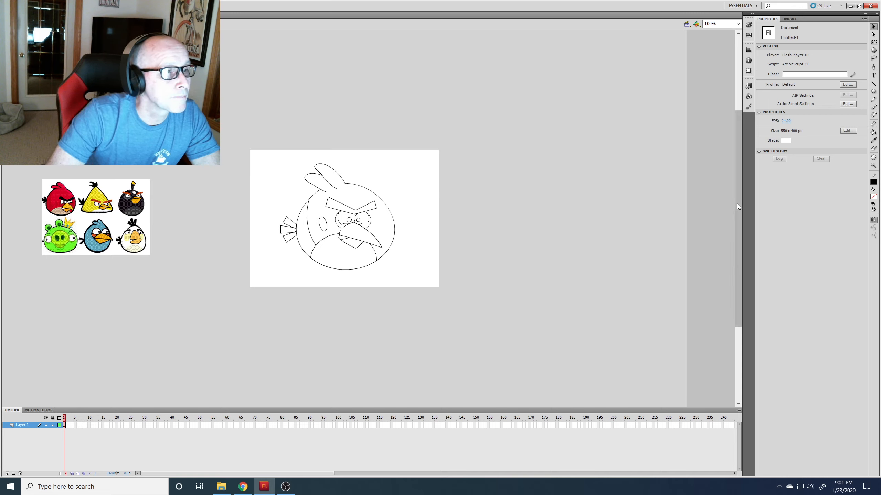
pyautogui.click(873, 99)
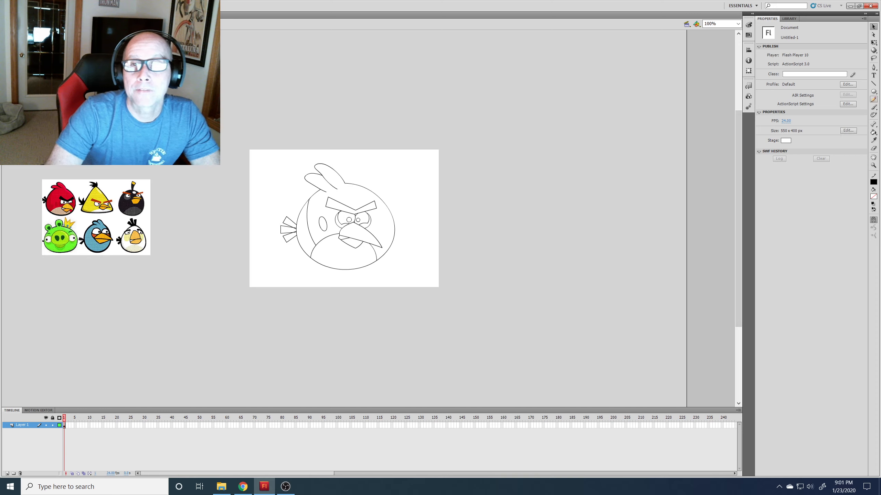
pyautogui.click(873, 91)
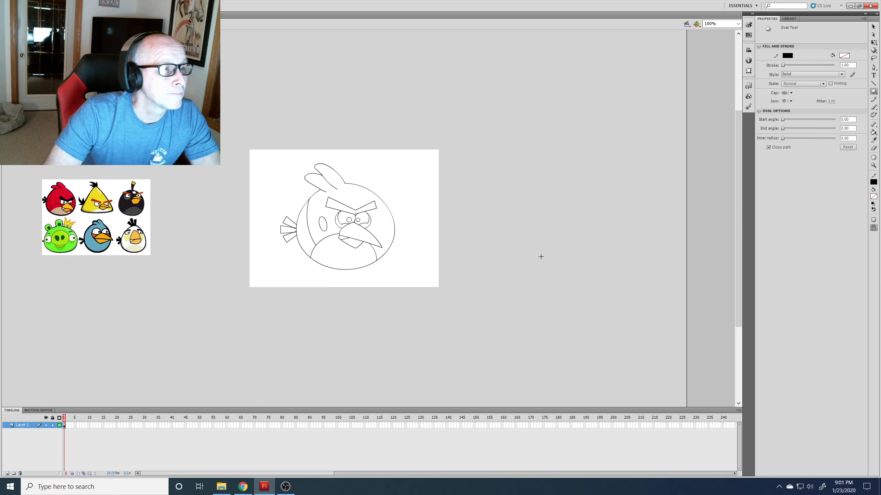
pyautogui.moveTo(530, 242); pyautogui.dragTo(538, 257)
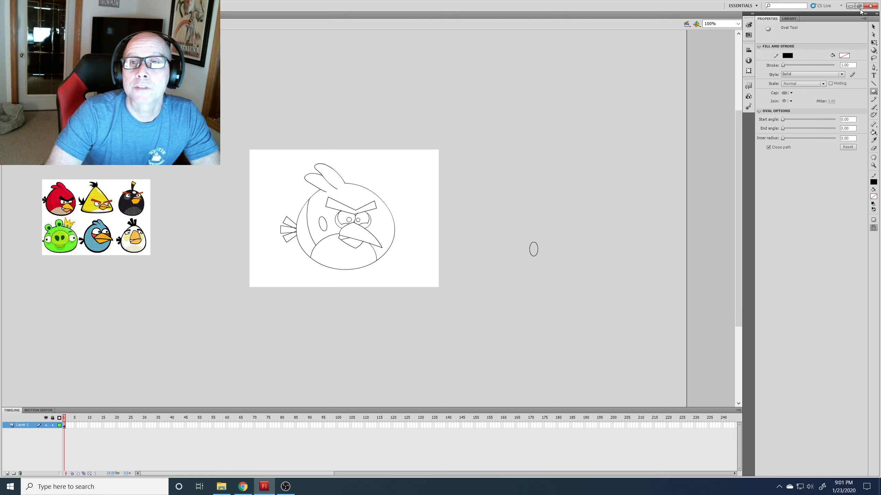
# Rotate the small pasteboard oval slightly counterclockwise and scale it to about 26 by 31 px
pyautogui.click(873, 42)
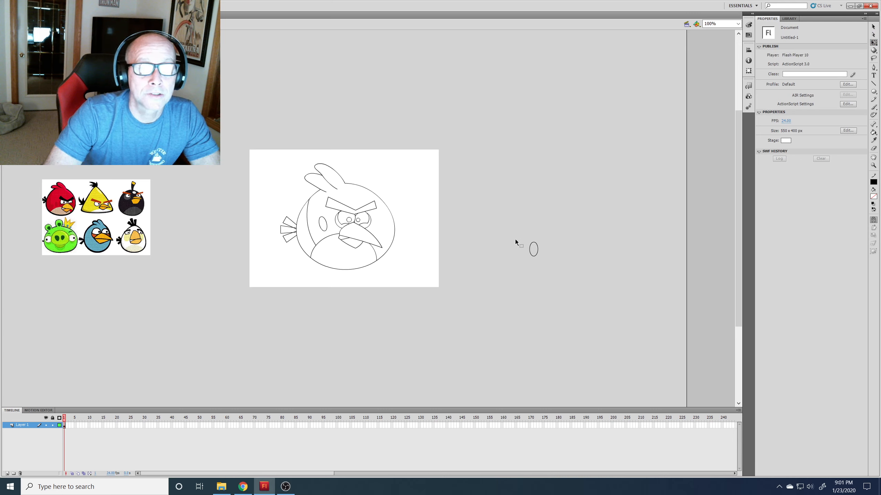
pyautogui.click(537, 254)
pyautogui.moveTo(544, 259); pyautogui.dragTo(547, 258)
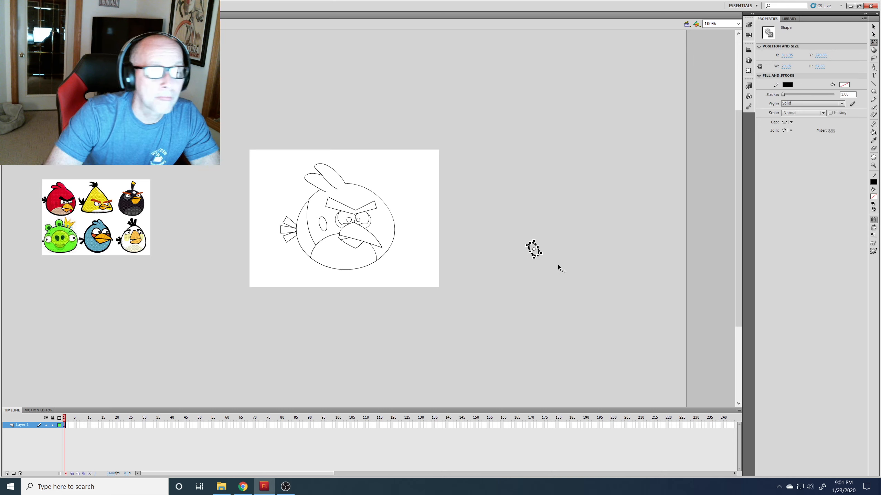
pyautogui.moveTo(528, 243); pyautogui.dragTo(532, 246)
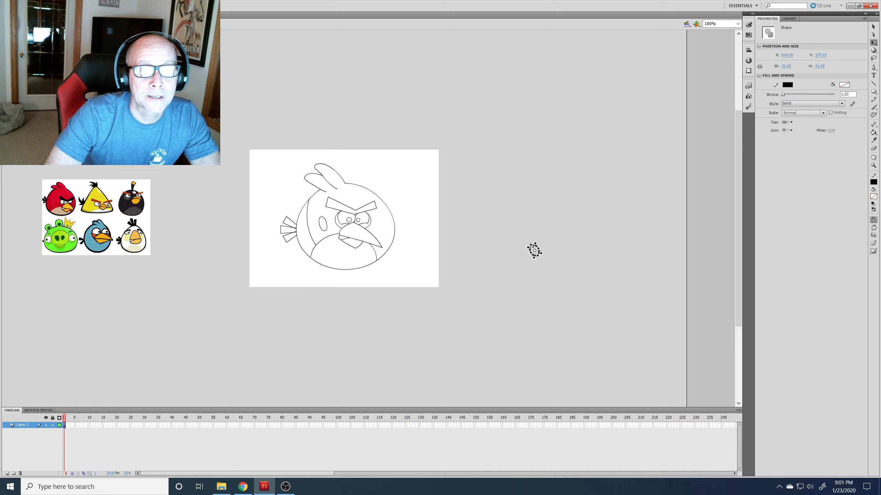
# Move the tilted oval onto the curved line along the bird's back, at about X 162, Y 220
pyautogui.click(874, 26)
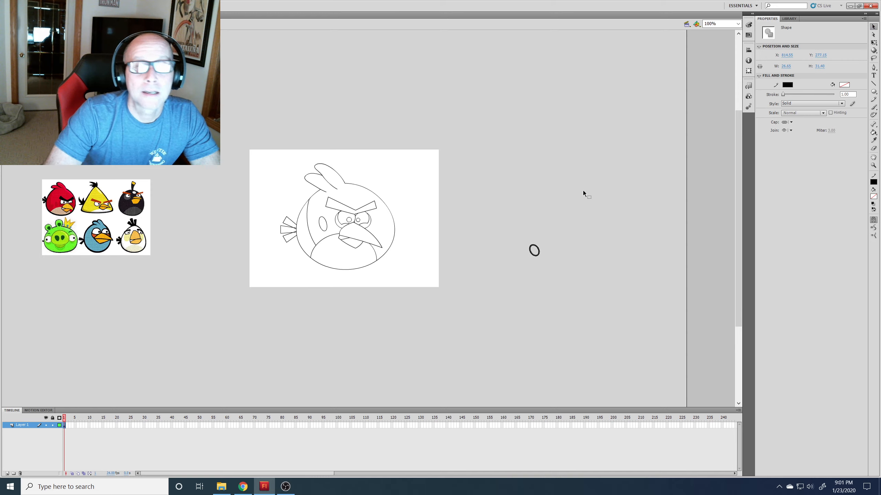
pyautogui.moveTo(540, 258); pyautogui.dragTo(314, 238)
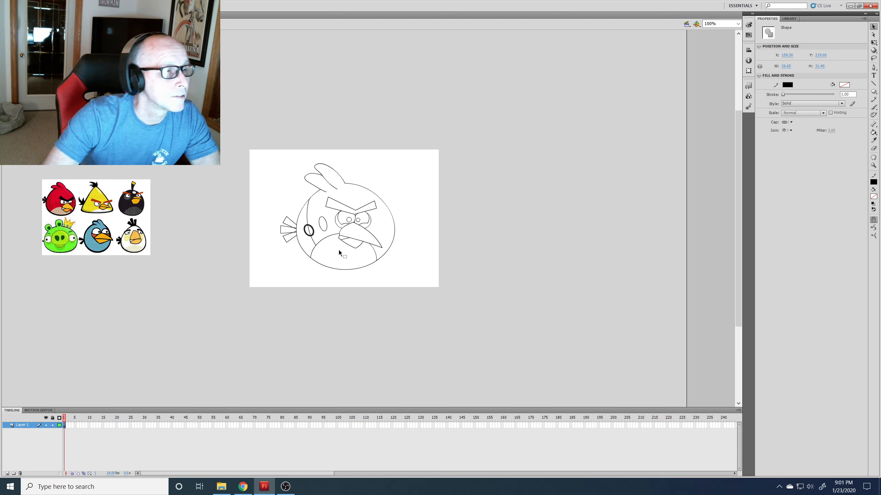
pyautogui.press('Right')
pyautogui.press('Right')
pyautogui.press('Right')
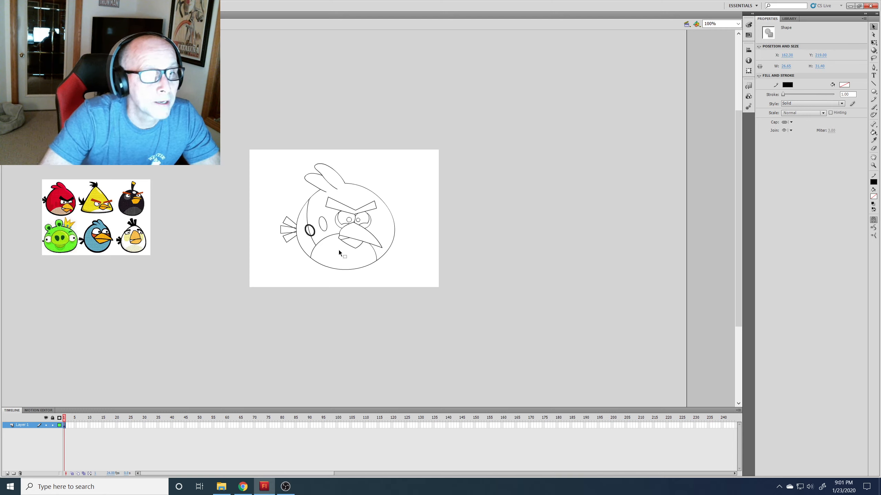
pyautogui.press('Down')
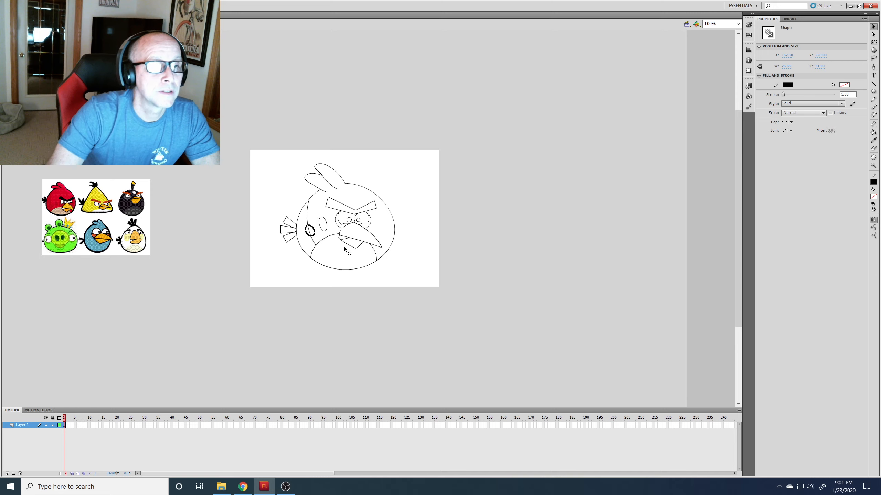
# Delete the oval's outer half and the back line segment inside it, leaving a rounded bulge in the line
pyautogui.click(489, 235)
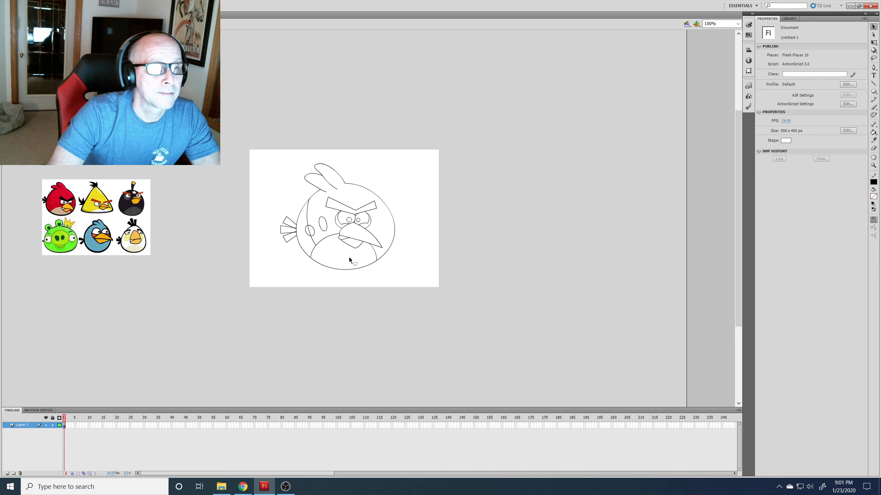
pyautogui.click(307, 235)
pyautogui.press('Delete')
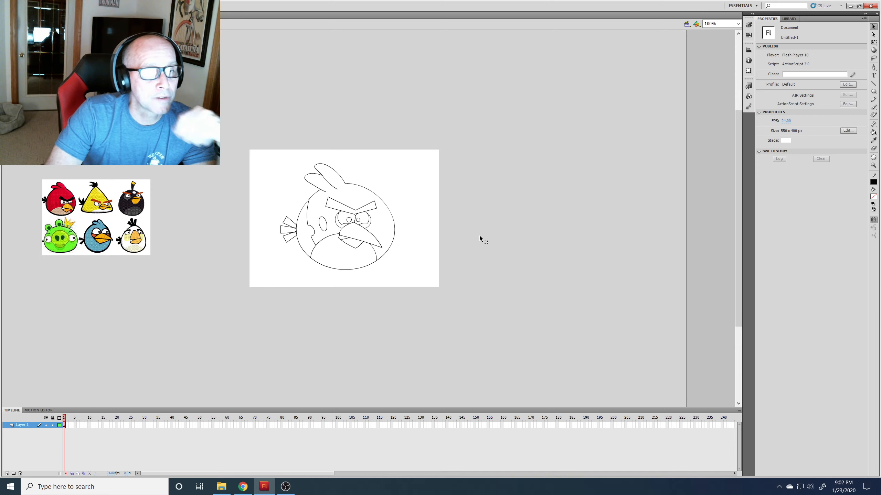
# Set the Paint Bucket to Close Large Gaps and fill the belly with the tan sampled from the red reference bird's belly
pyautogui.click(873, 132)
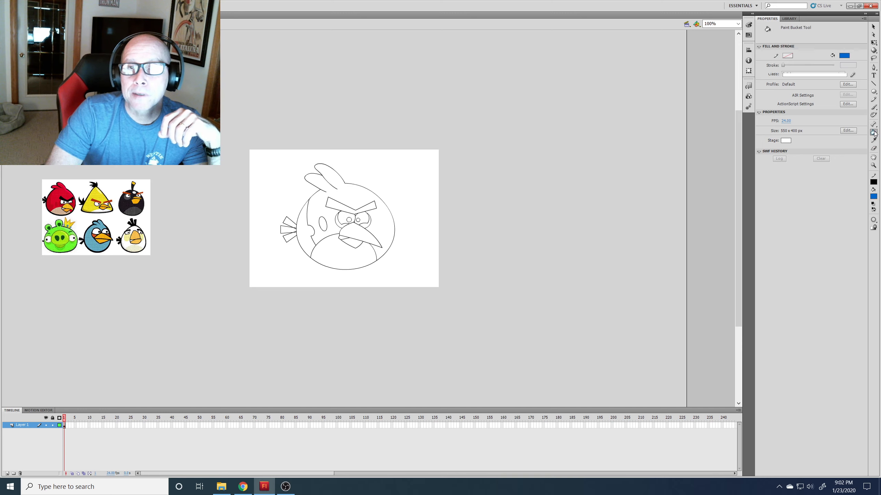
pyautogui.click(873, 220)
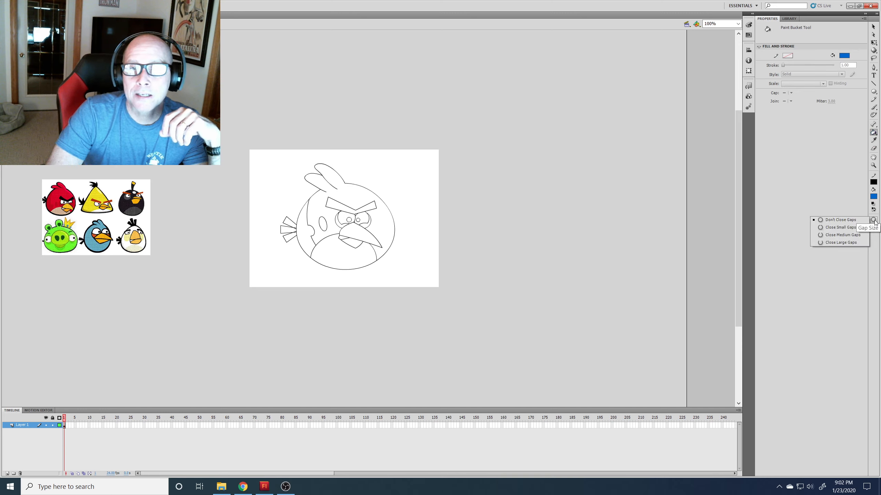
pyautogui.click(835, 244)
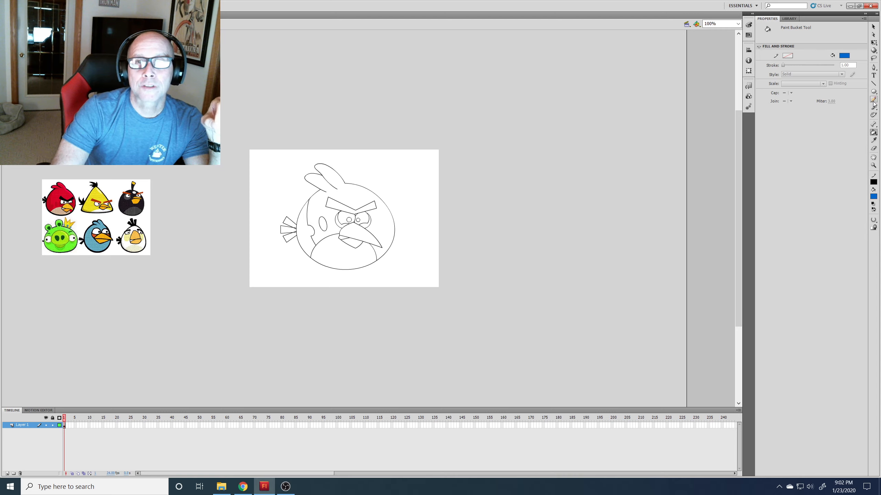
pyautogui.click(874, 142)
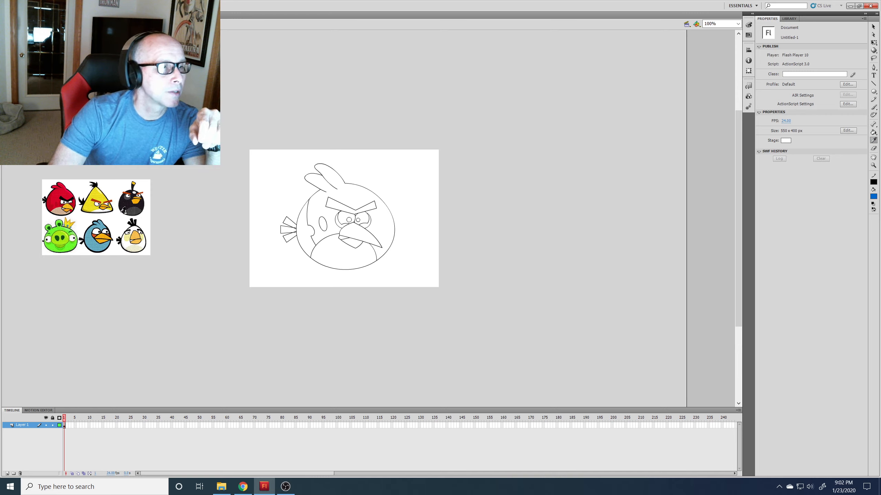
pyautogui.click(61, 209)
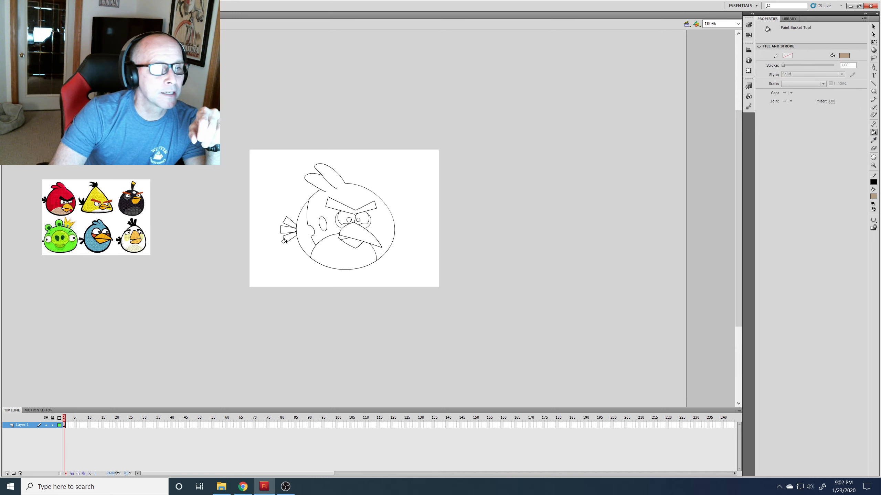
pyautogui.click(321, 245)
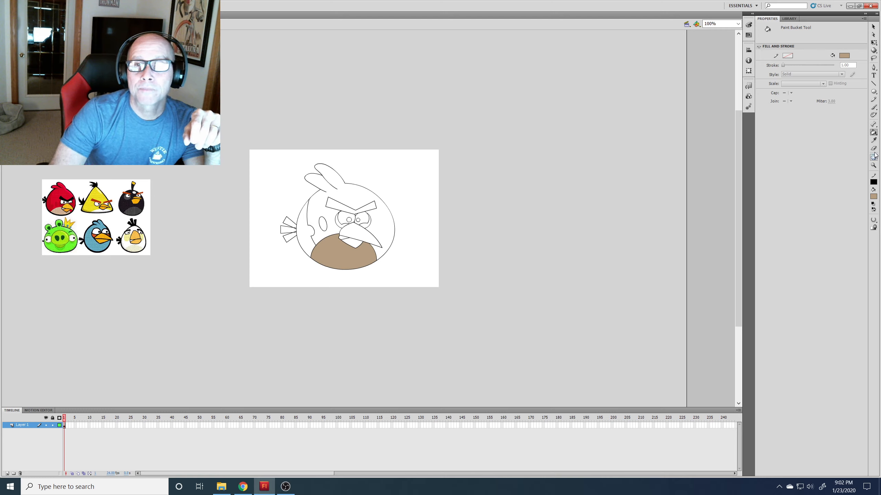
# Fill the main body and head feathers with the bright red sampled from the red reference bird
pyautogui.click(874, 139)
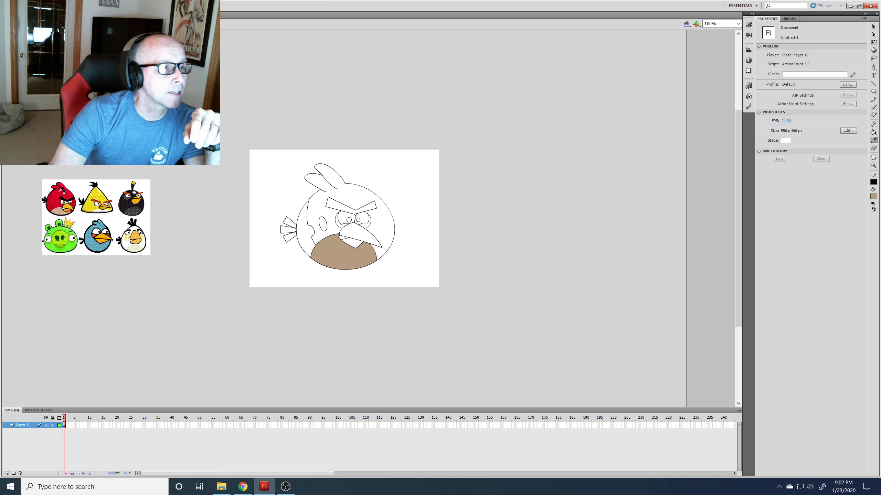
pyautogui.click(61, 193)
pyautogui.click(315, 199)
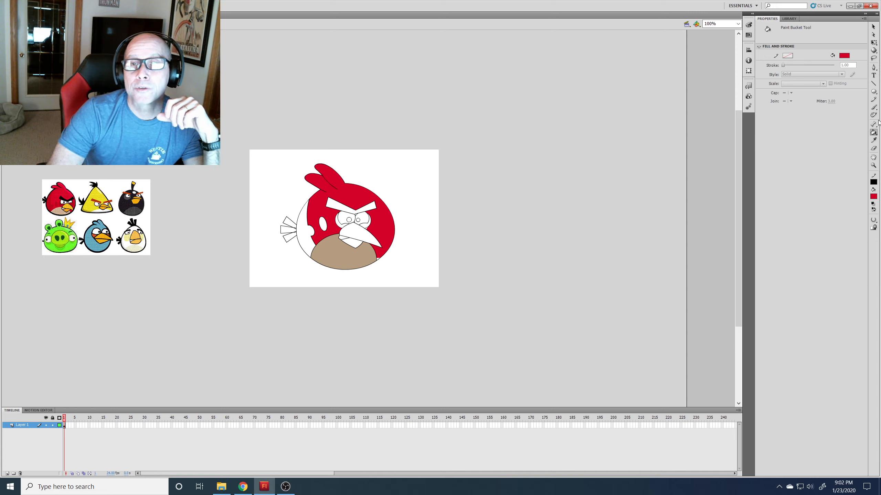
# Fill the back strip, the oval cheek spot and the eye rims with the darker red sampled from the red reference bird
pyautogui.click(873, 139)
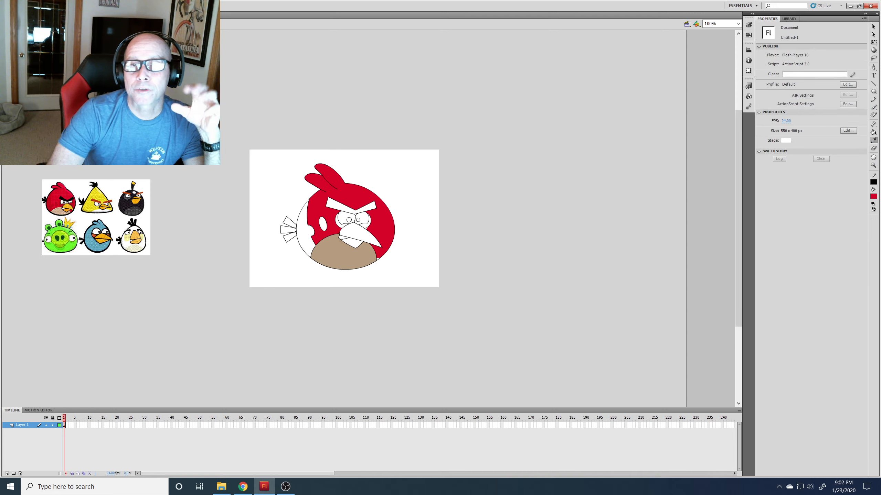
pyautogui.click(52, 204)
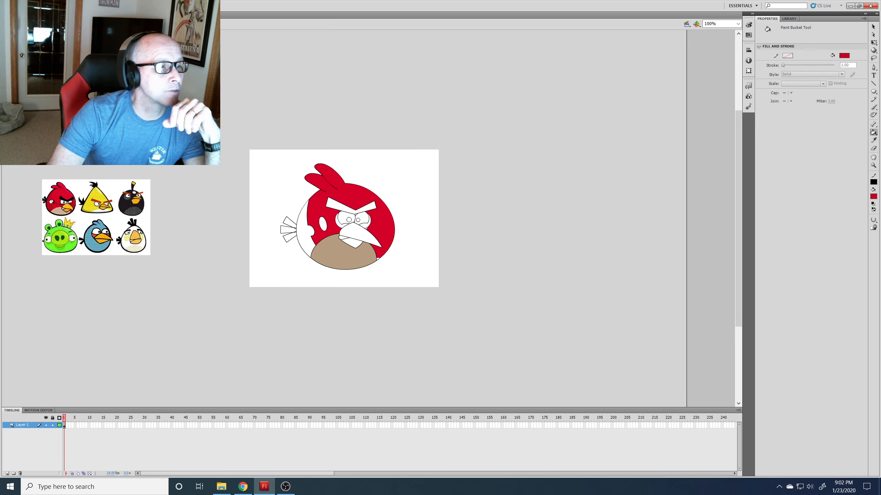
pyautogui.click(304, 229)
pyautogui.click(323, 223)
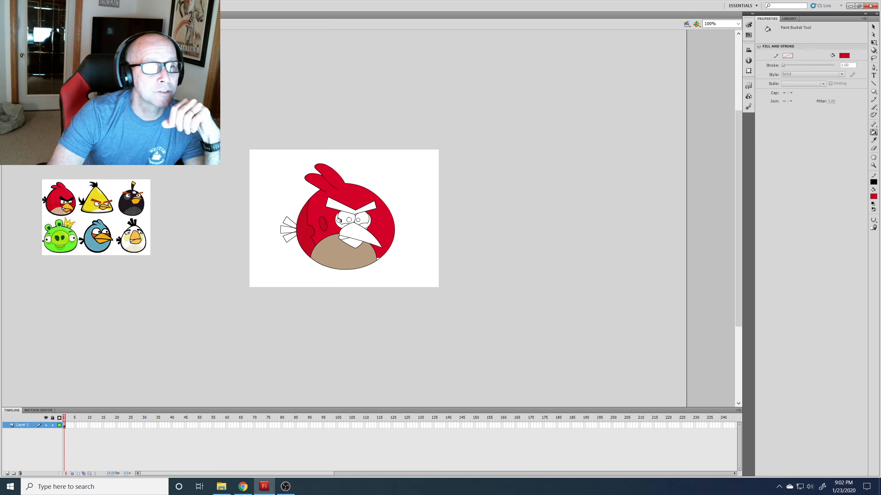
pyautogui.click(339, 224)
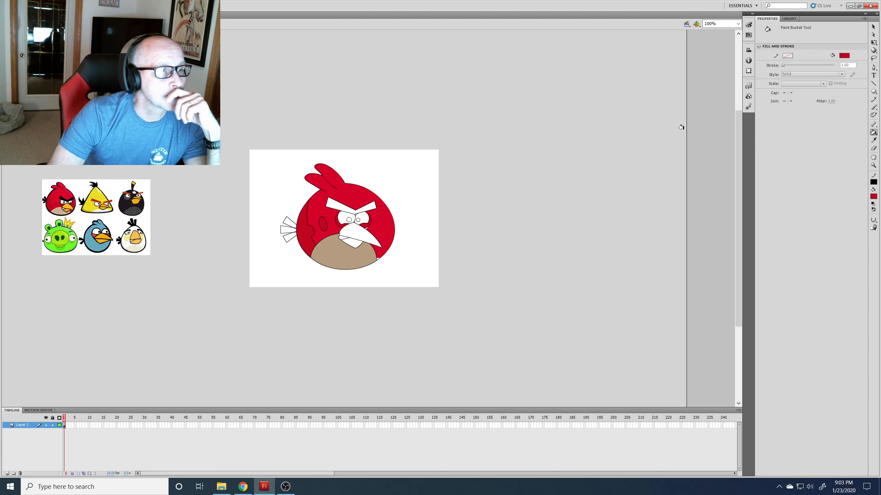
# Fill the lower beak with orange and the upper beak with golden yellow, both sampled from the reference picture
pyautogui.click(874, 140)
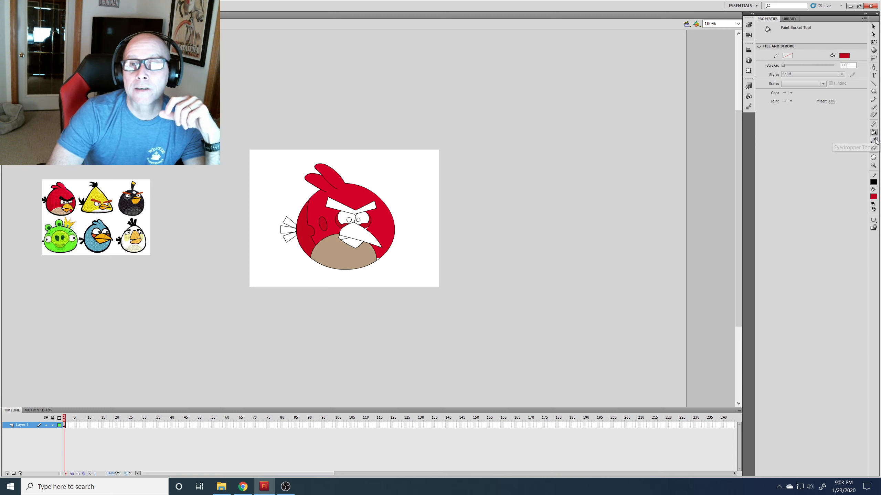
pyautogui.click(71, 208)
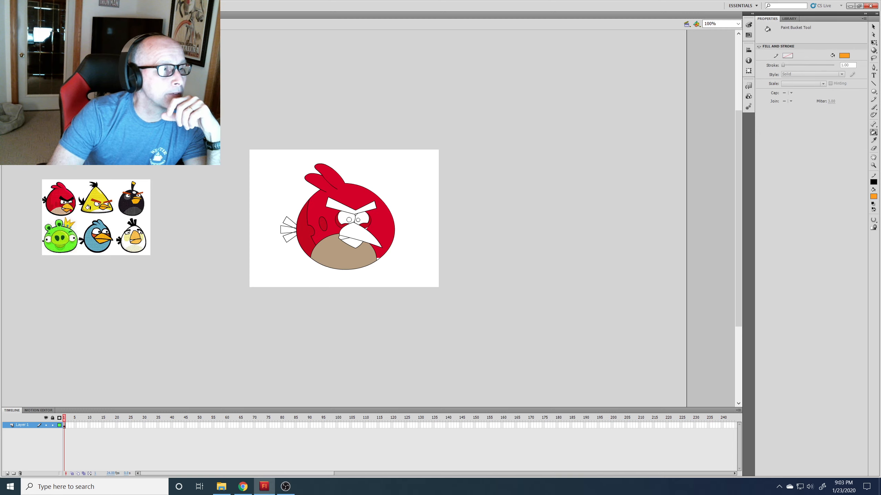
pyautogui.click(353, 240)
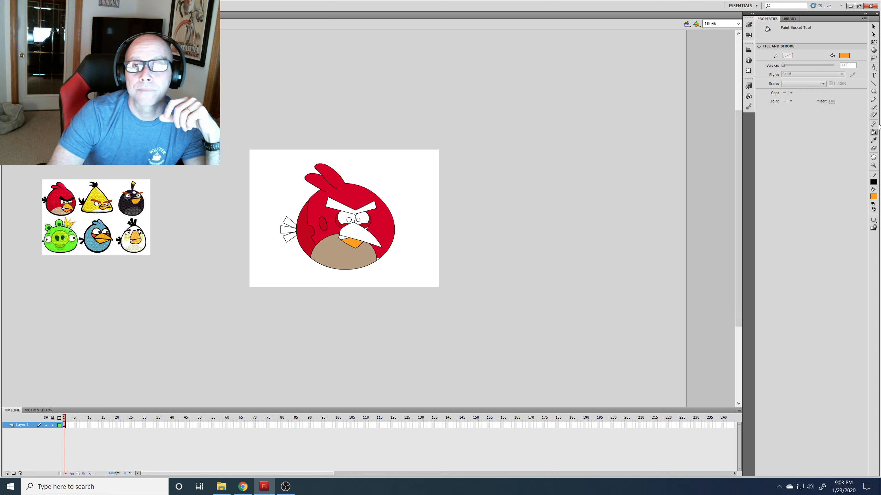
pyautogui.click(874, 140)
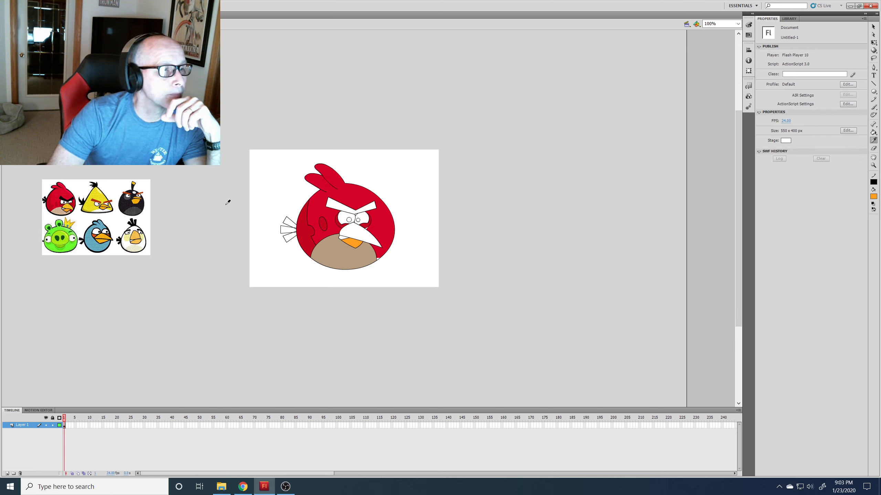
pyautogui.click(68, 206)
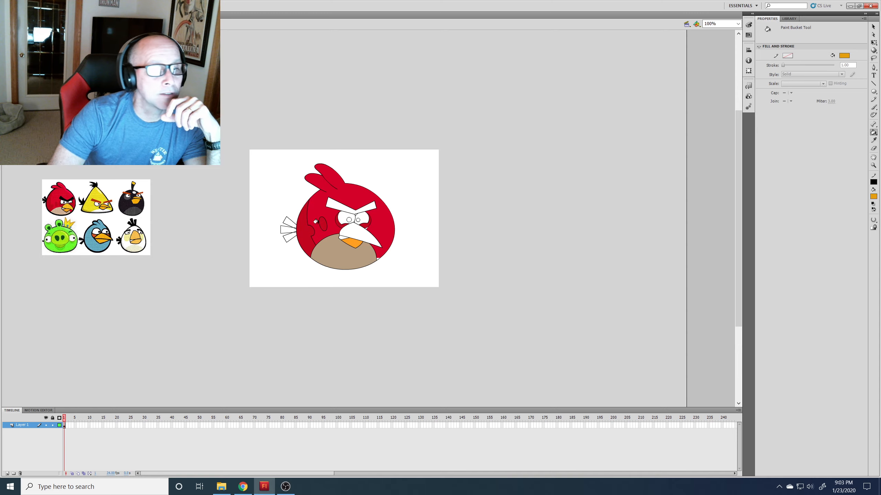
pyautogui.click(349, 226)
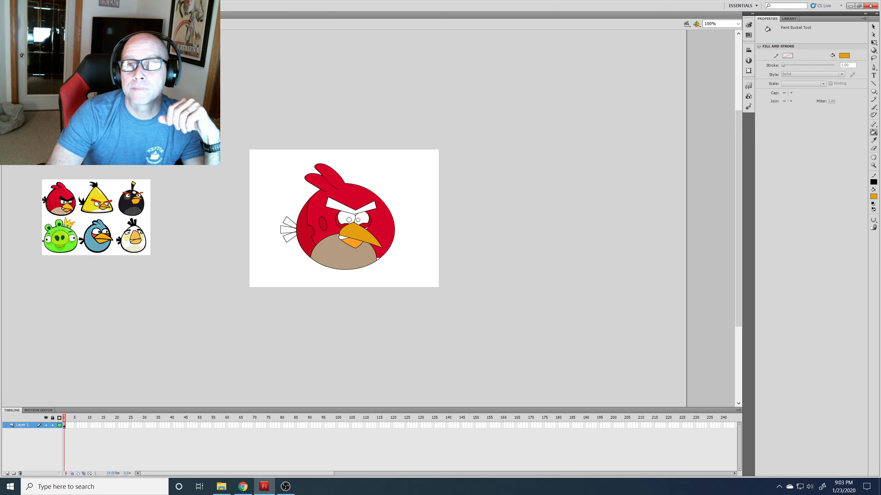
# Sample the bright red from the bird's body and fill the small unfilled gap beside the belly's right edge
pyautogui.click(873, 141)
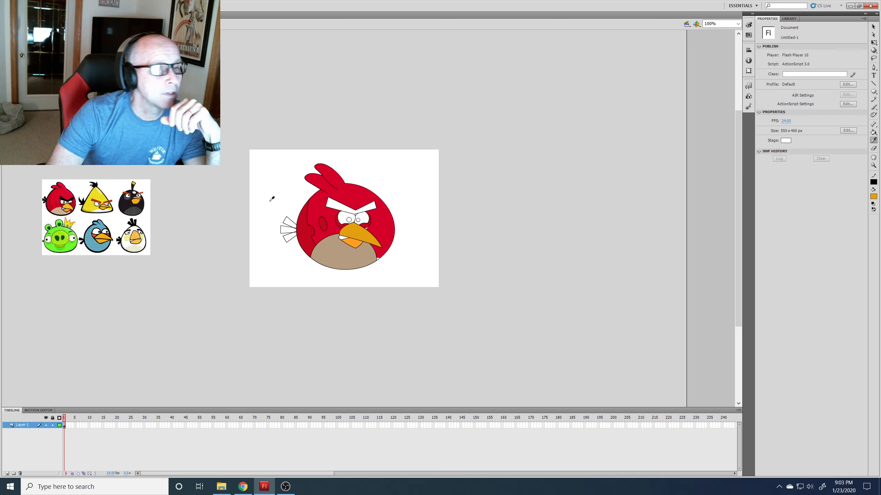
pyautogui.click(343, 192)
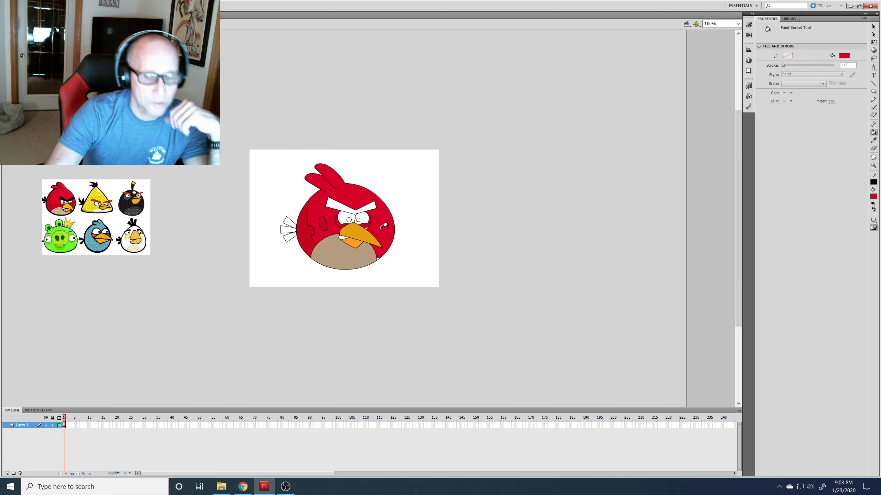
pyautogui.hotkey('ctrl', '=')
pyautogui.hotkey('ctrl', '=')
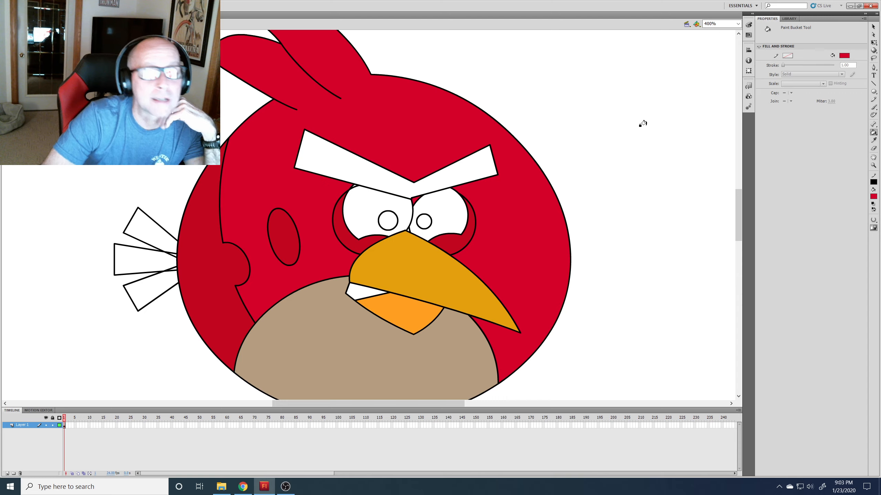
# Delete the short outline segment along the left eye's upper edge and sample the darker red from the eye rim
pyautogui.click(875, 26)
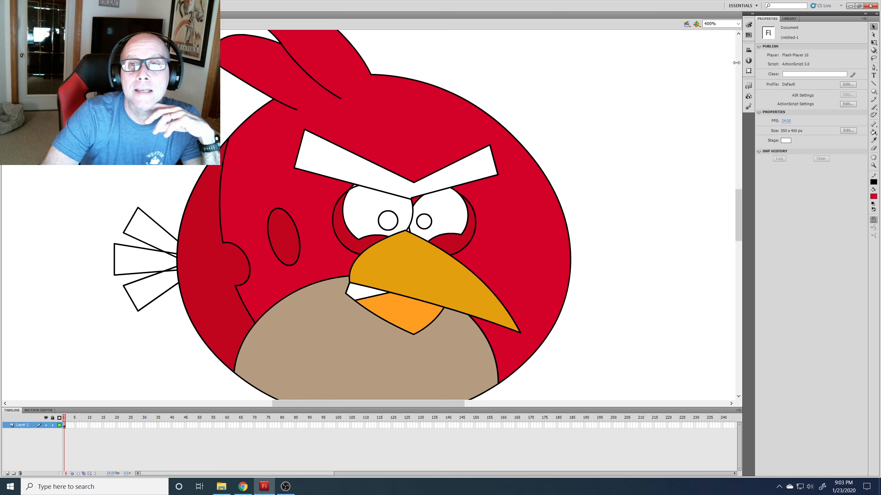
pyautogui.click(356, 187)
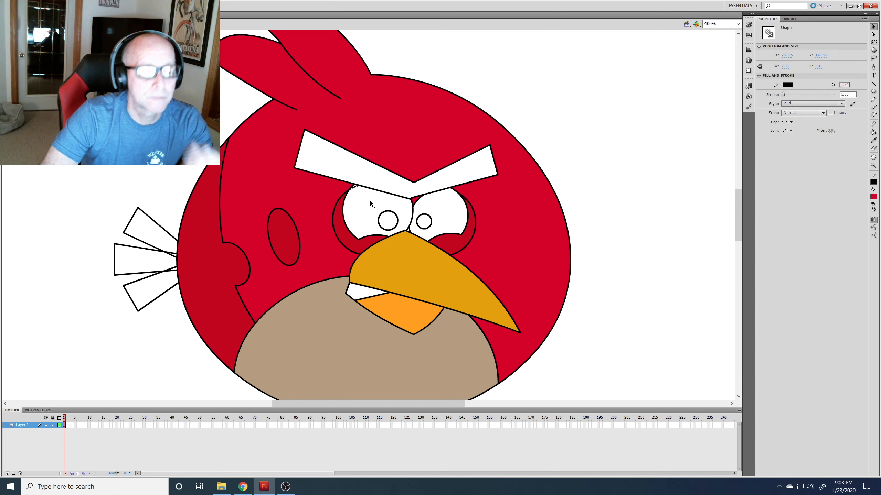
pyautogui.press('Delete')
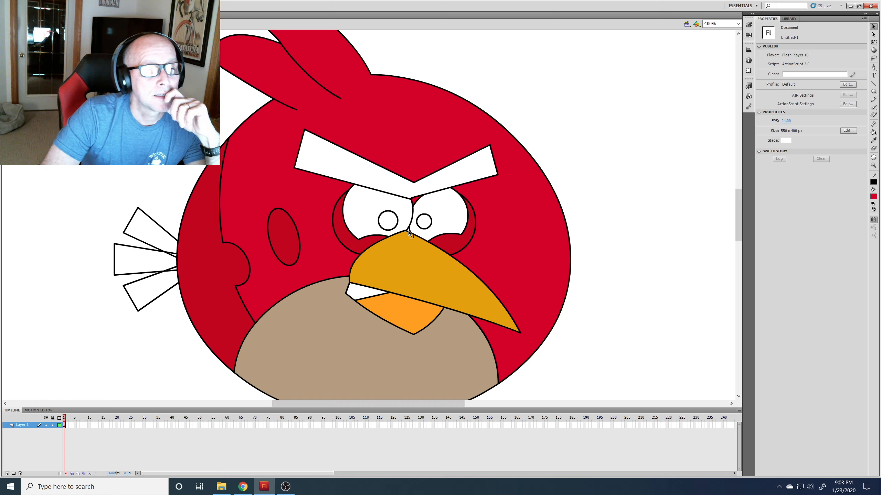
pyautogui.click(873, 140)
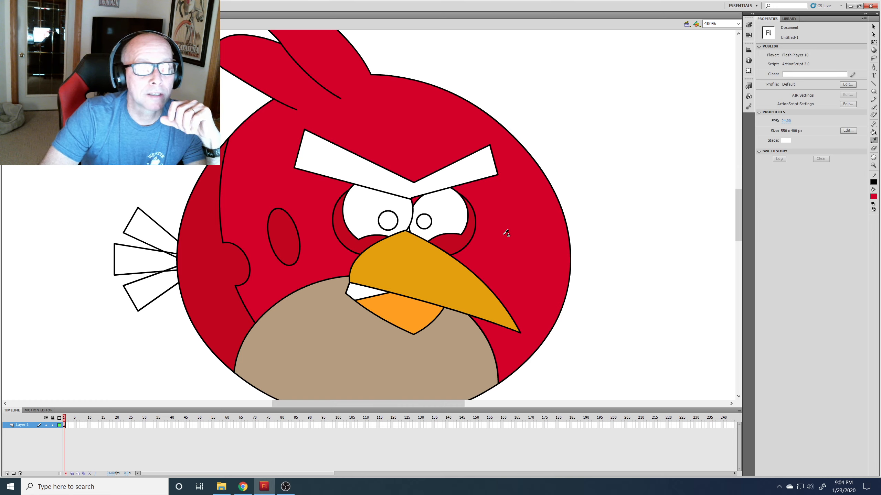
pyautogui.click(451, 240)
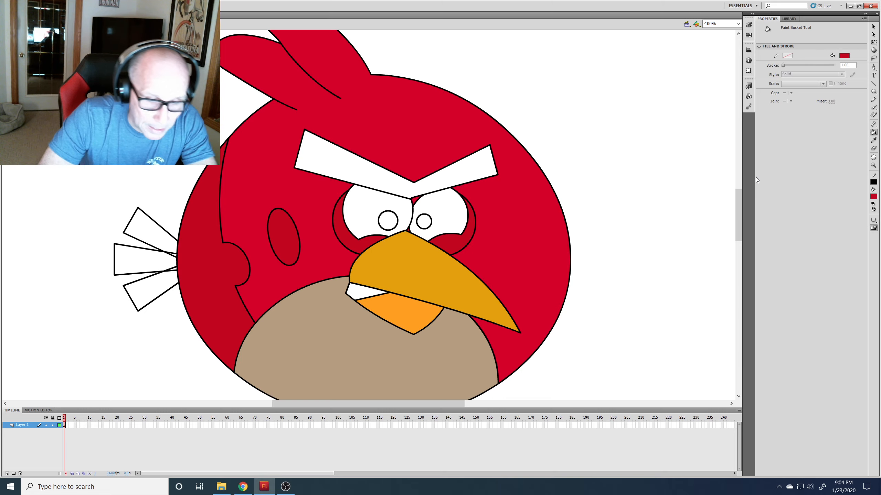
pyautogui.hotkey('ctrl', '-')
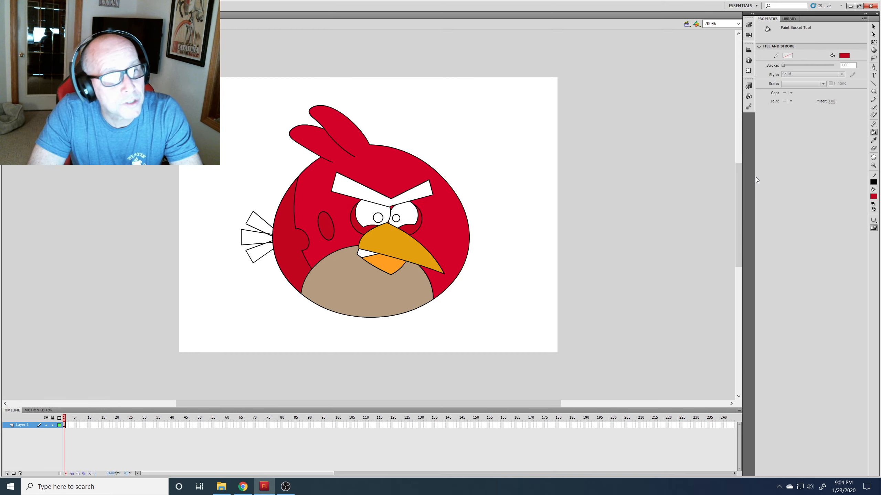
pyautogui.hotkey('ctrl', '-')
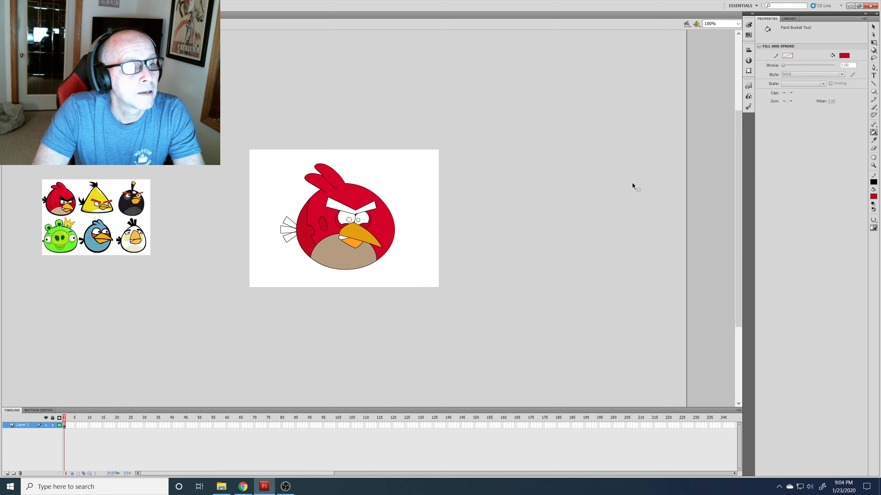
# Fill both eyebrows, both pupils and the three tail feathers with black
pyautogui.click(873, 197)
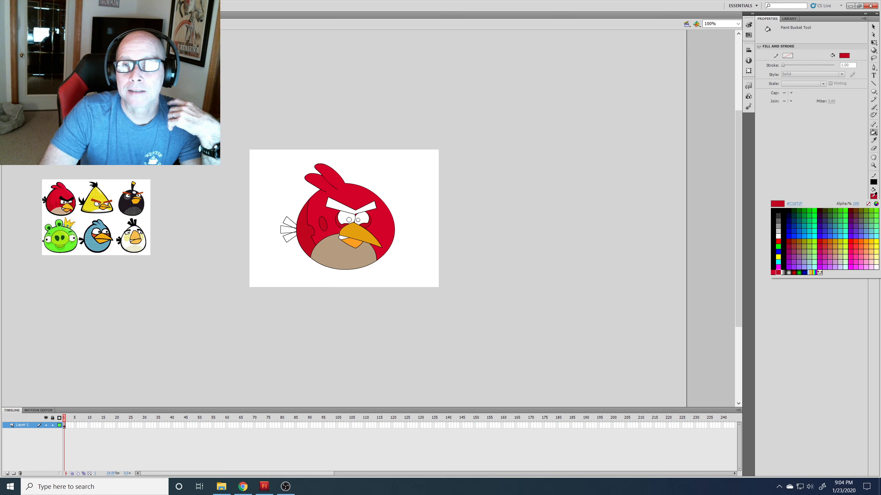
pyautogui.click(781, 209)
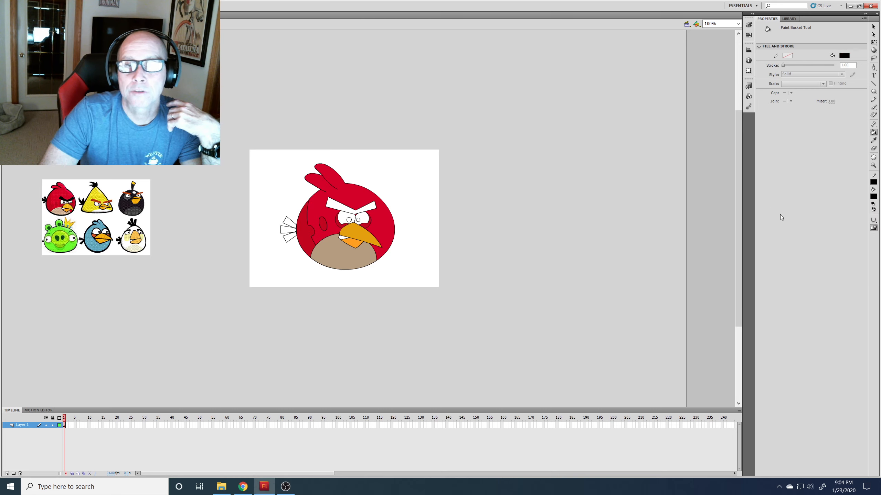
pyautogui.click(336, 205)
pyautogui.click(362, 205)
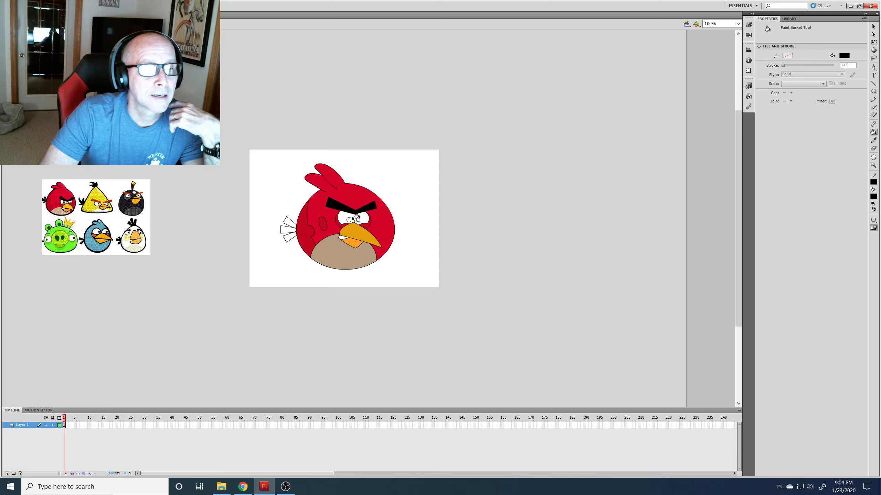
pyautogui.click(358, 220)
pyautogui.click(348, 220)
pyautogui.click(288, 221)
pyautogui.click(288, 230)
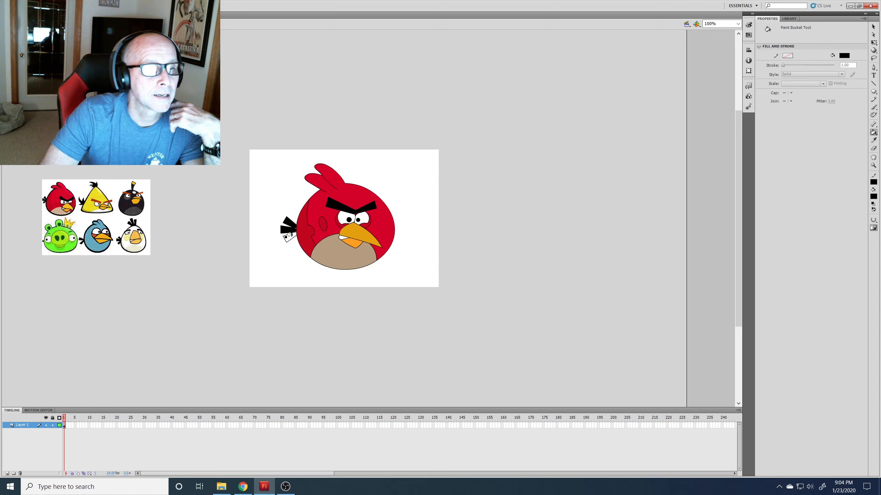
pyautogui.click(289, 239)
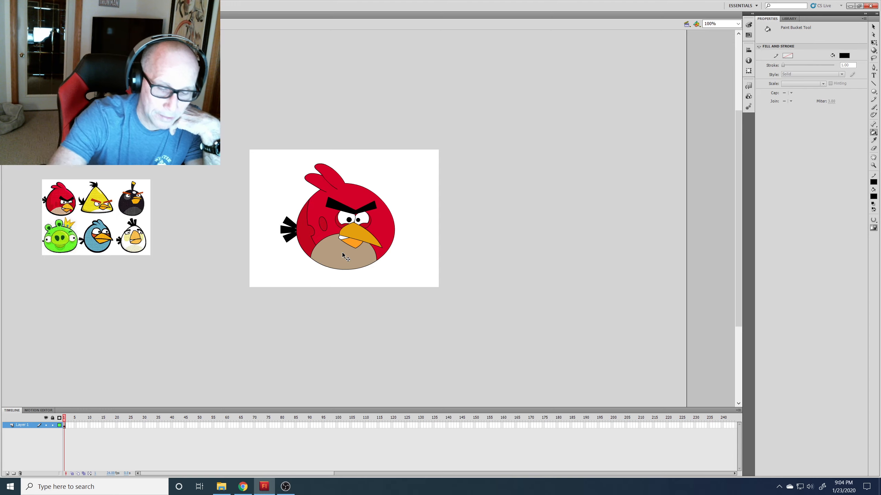
# Set the fill color to white
pyautogui.hotkey('ctrl', '=')
pyautogui.hotkey('ctrl', '=')
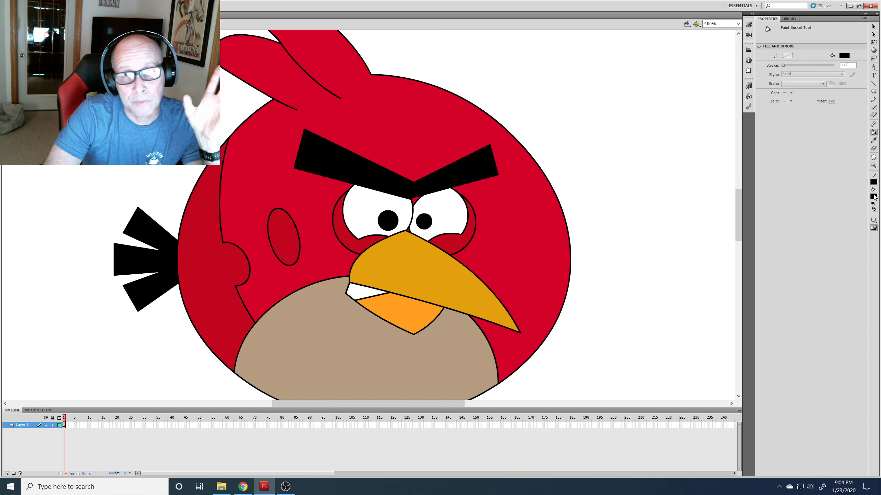
pyautogui.click(874, 197)
pyautogui.click(779, 236)
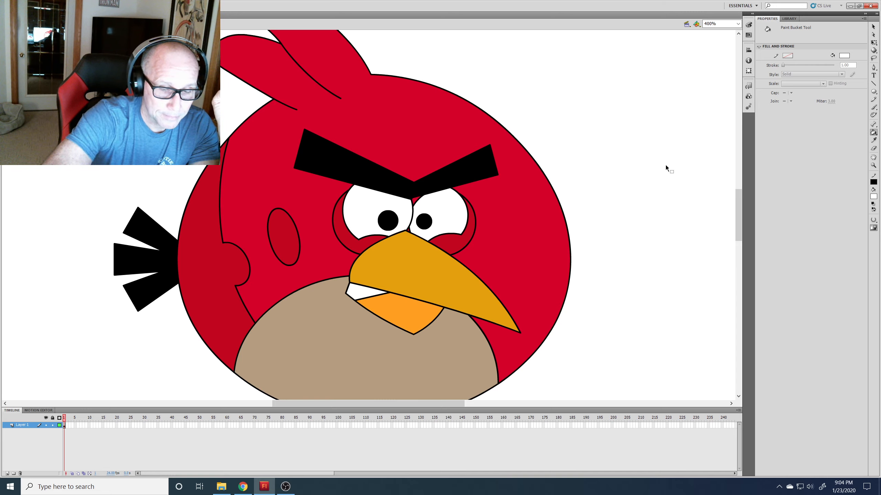
pyautogui.hotkey('ctrl', '-')
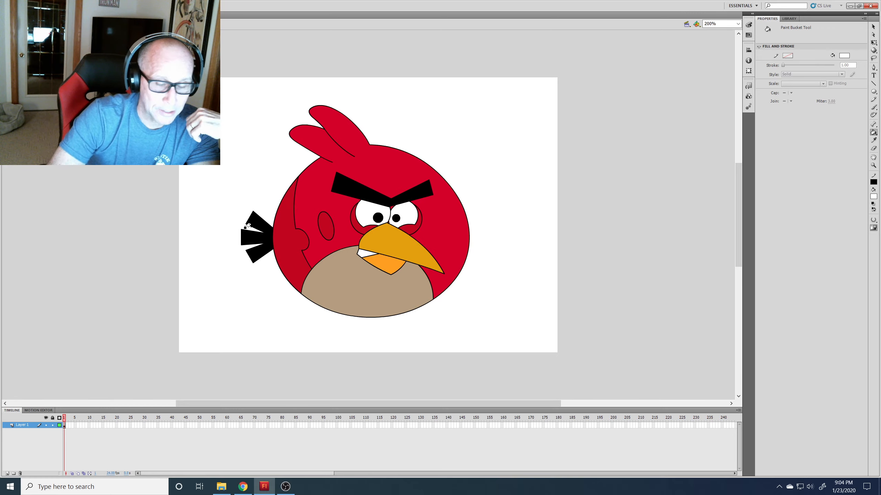
pyautogui.hotkey('ctrl', '-')
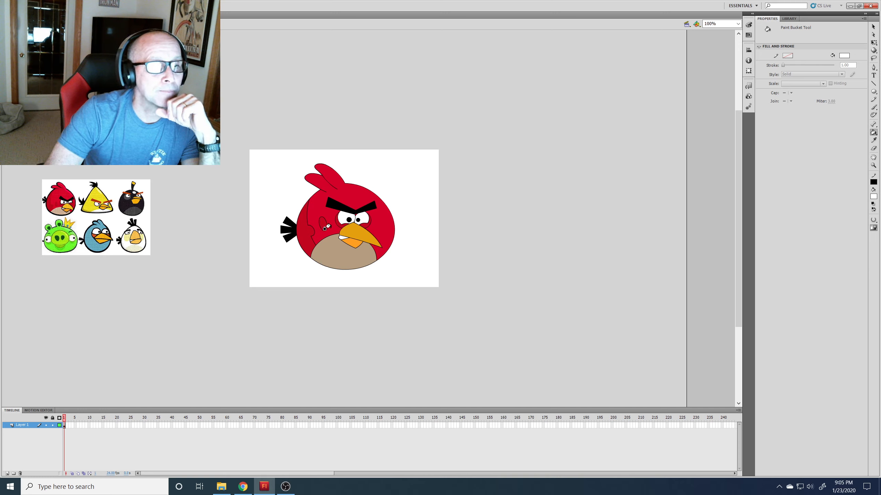
# Set the stroke of the back strip, cheek spot and eye rim outlines to no color
pyautogui.click(873, 27)
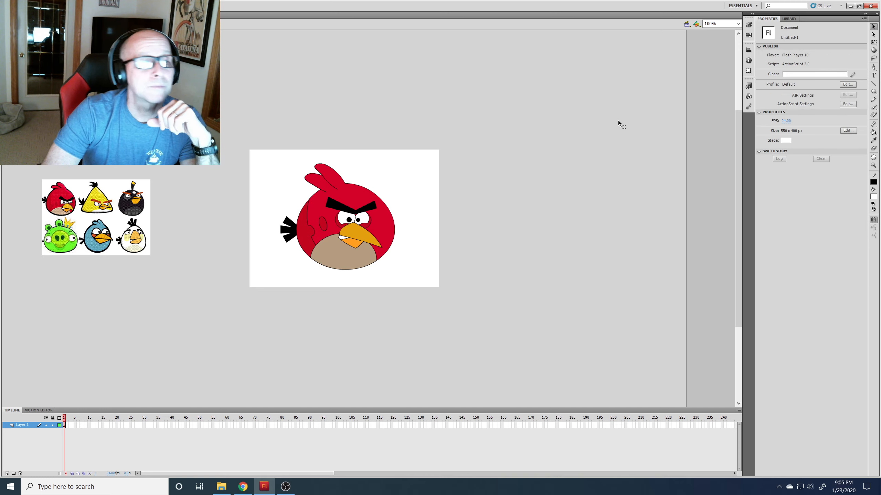
pyautogui.click(309, 216)
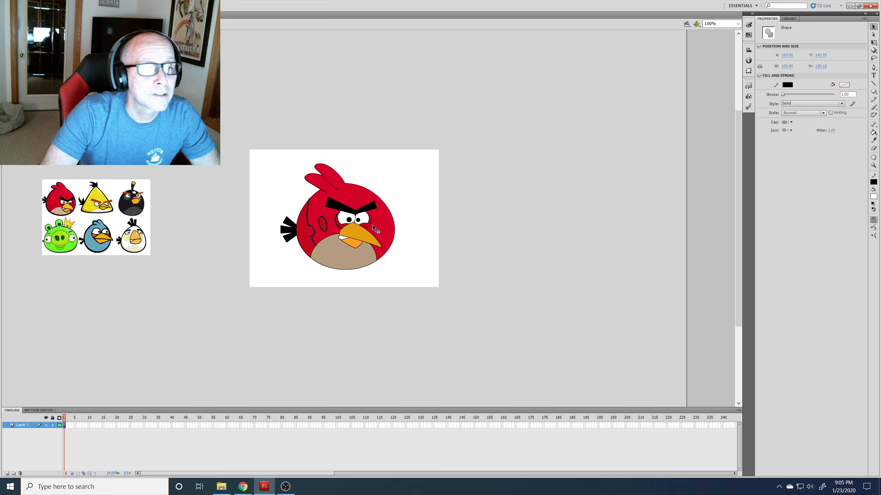
pyautogui.click(873, 181)
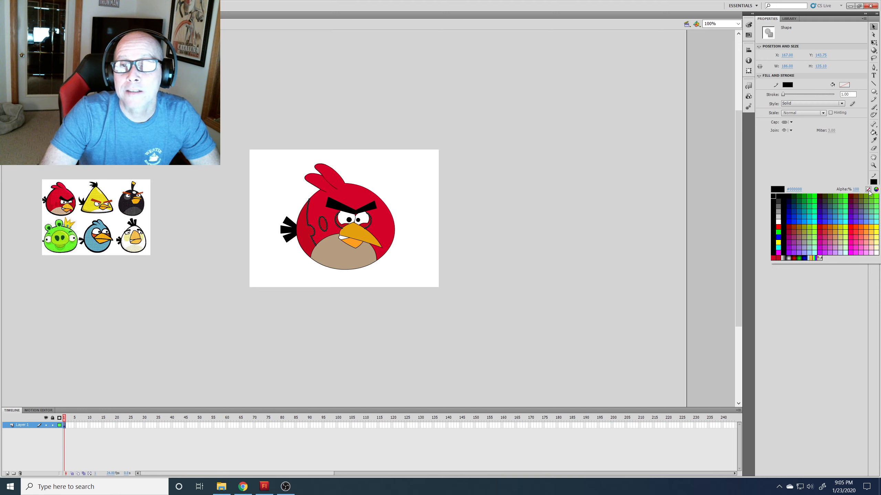
pyautogui.click(868, 189)
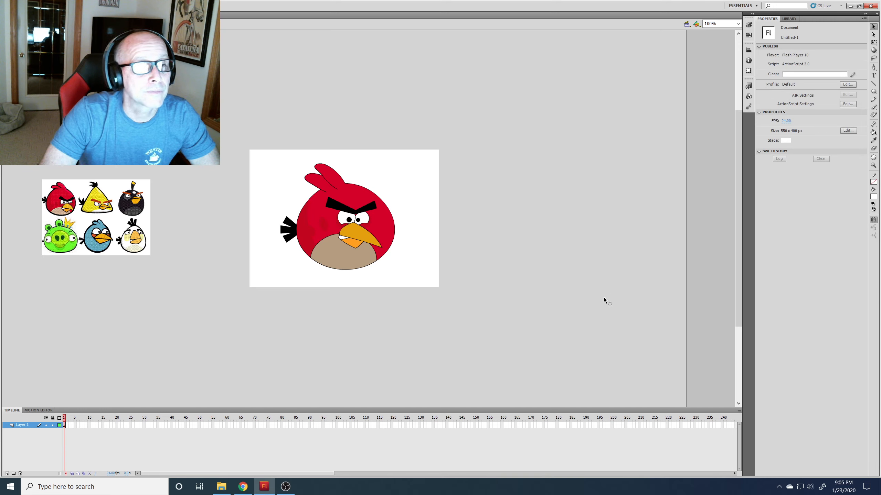
# Delete the black outline segments along the belly's upper curve where it meets the red body
pyautogui.click(329, 237)
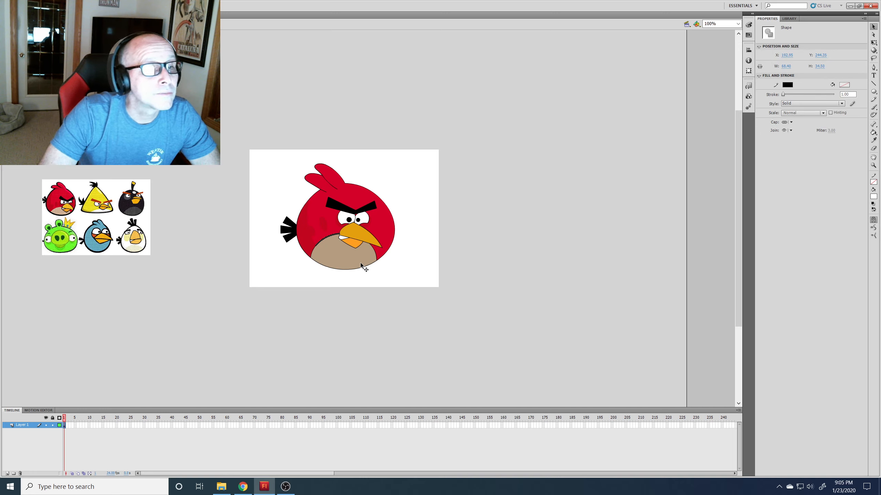
pyautogui.press('Escape')
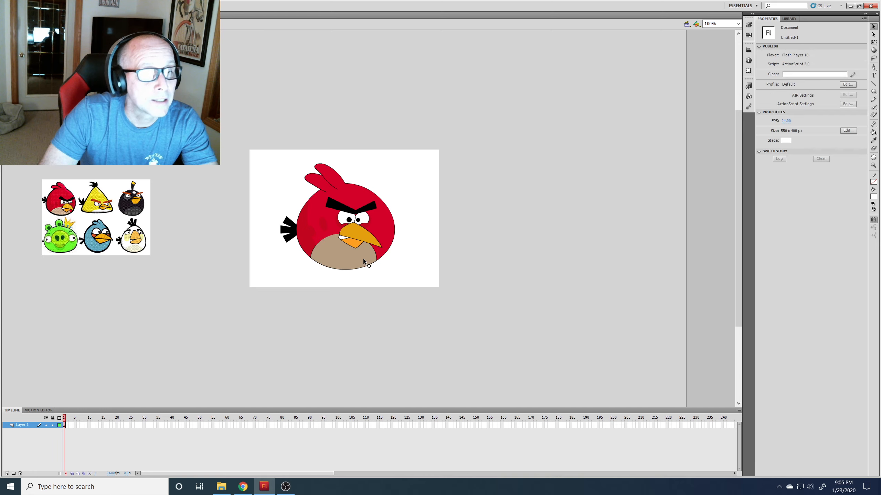
pyautogui.click(313, 248)
pyautogui.press('Delete')
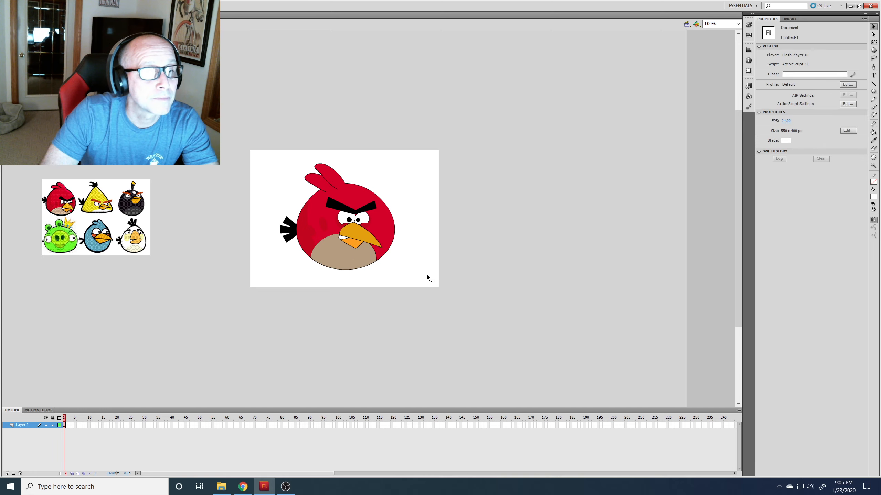
pyautogui.click(375, 254)
pyautogui.press('Delete')
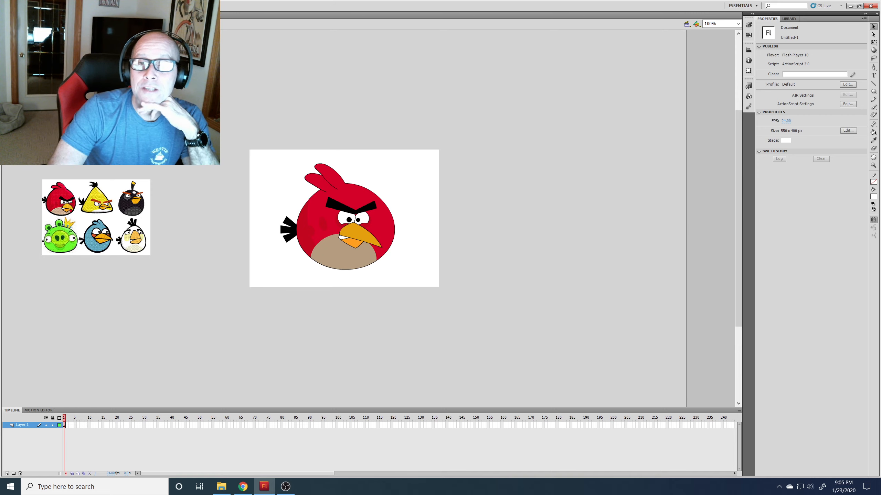
# Show the whole stage enlarged and bring the reference picture into view beside the drawn bird for comparison
pyautogui.doubleClick(874, 156)
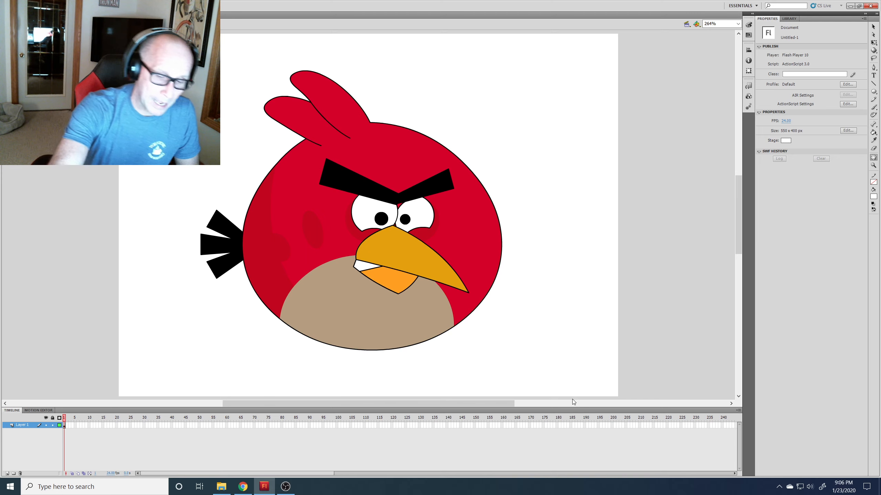
pyautogui.hotkey('ctrl', '-')
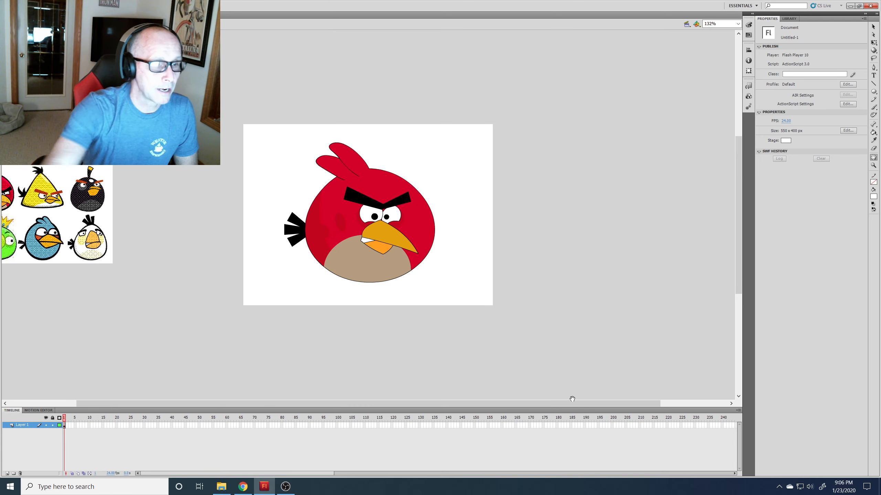
pyautogui.moveTo(604, 406); pyautogui.dragTo(494, 407)
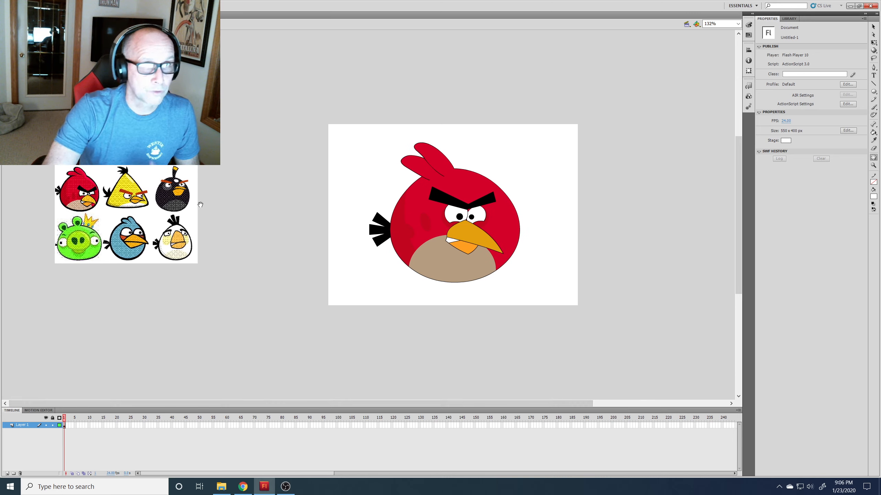